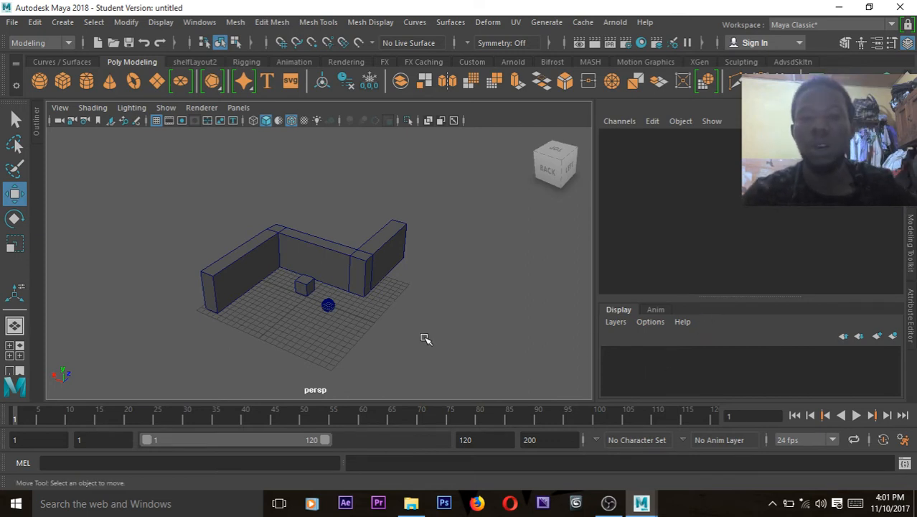
# - Select the fence and examine the Animation category of the application preferences
pyautogui.click(353, 265)
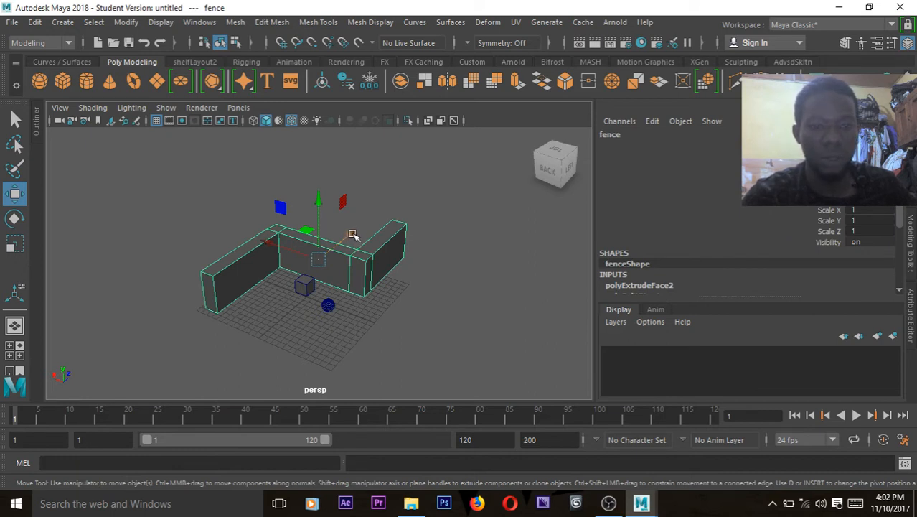
pyautogui.click(903, 441)
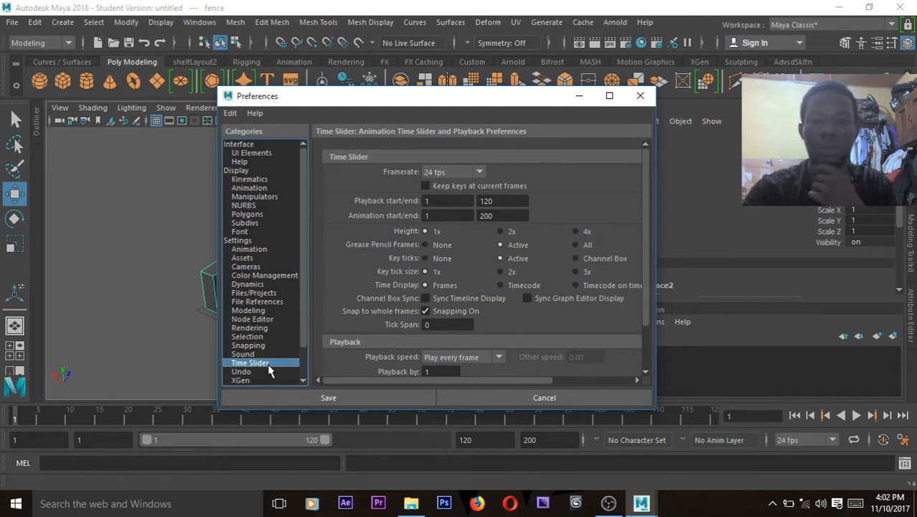
pyautogui.click(249, 250)
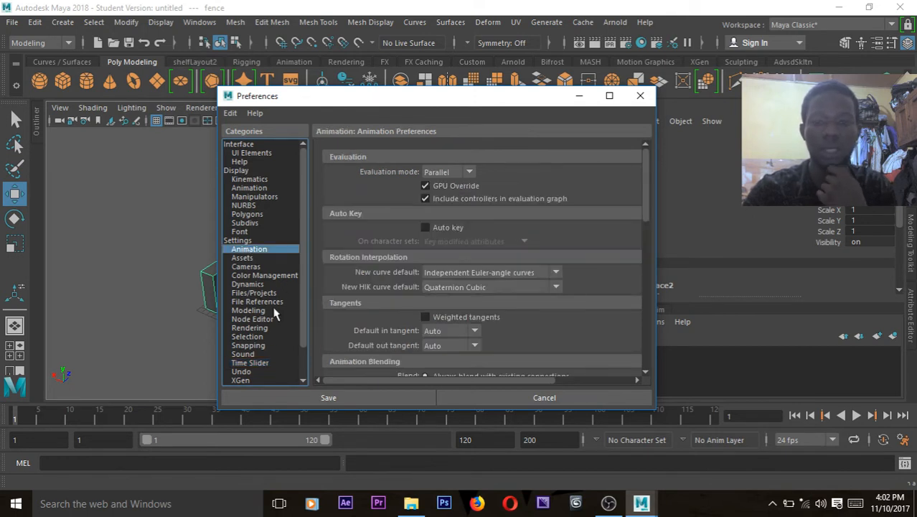
pyautogui.moveTo(647, 194); pyautogui.dragTo(592, 352)
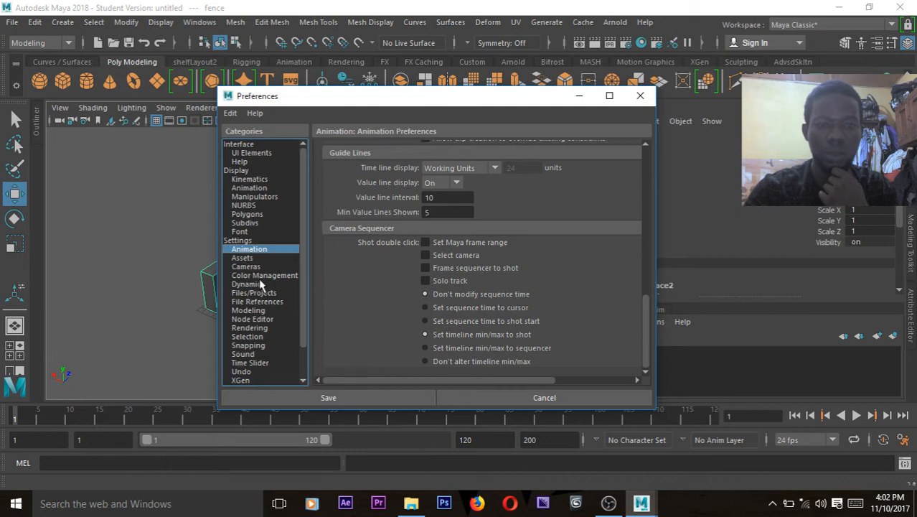
# - Examine the working units and the available frame rates in the general Settings preferences
pyautogui.click(239, 240)
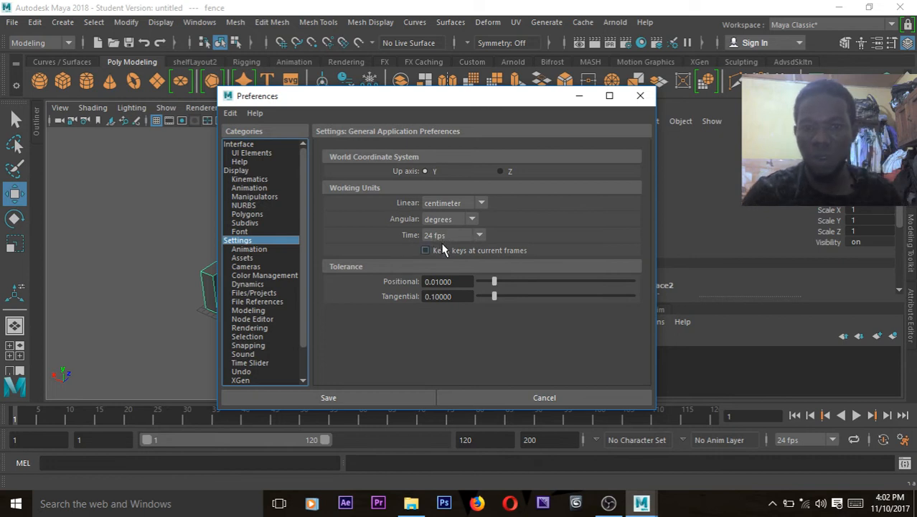
pyautogui.click(477, 235)
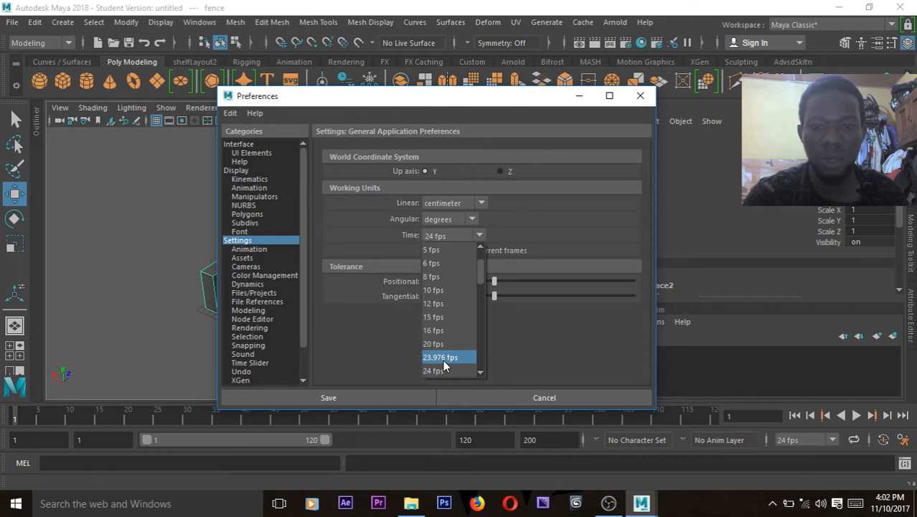
pyautogui.moveTo(481, 274); pyautogui.dragTo(465, 378)
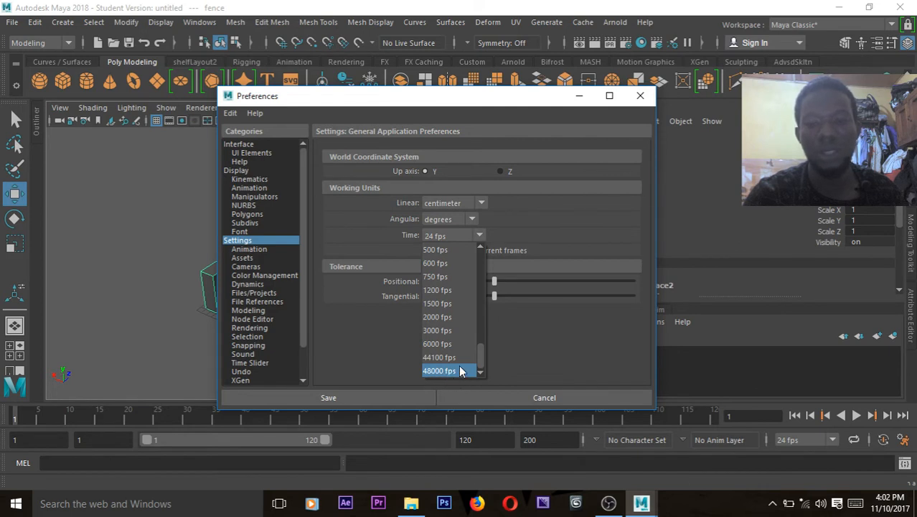
pyautogui.click(574, 331)
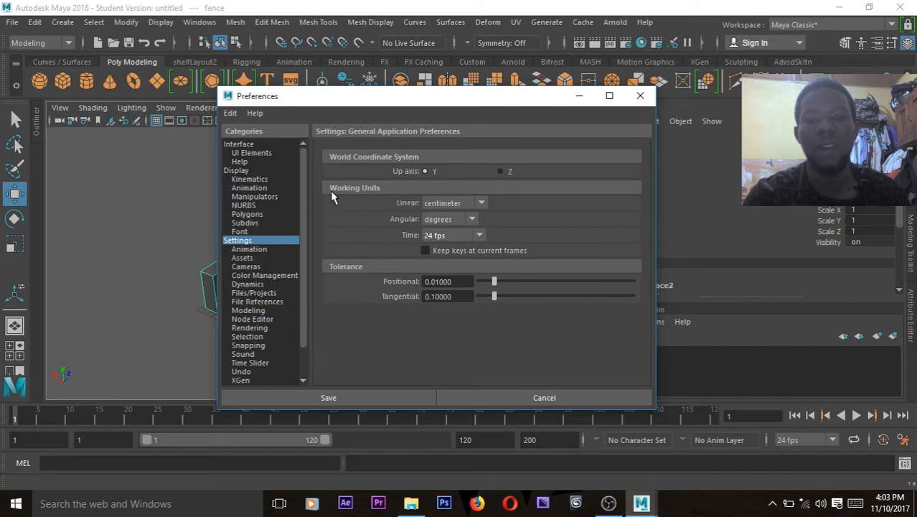
# - Restore the default preference settings and close the preferences window
pyautogui.click(230, 114)
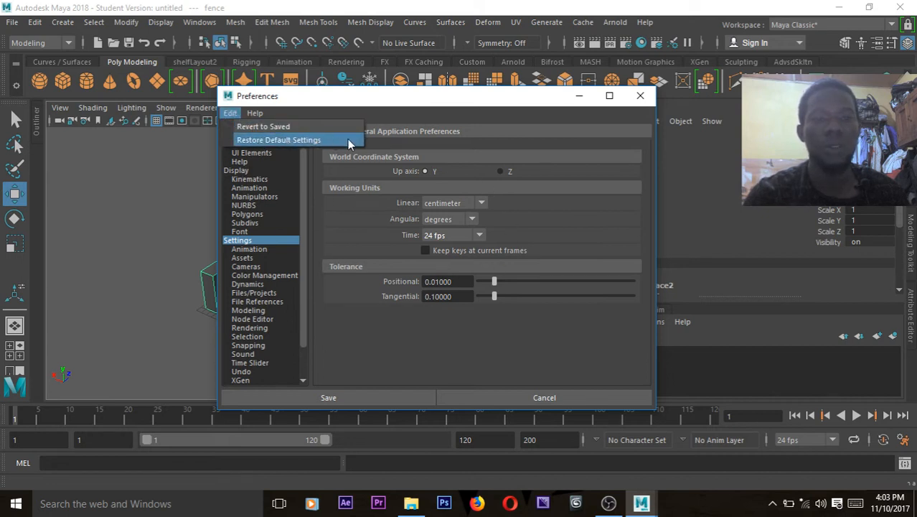
pyautogui.click(644, 98)
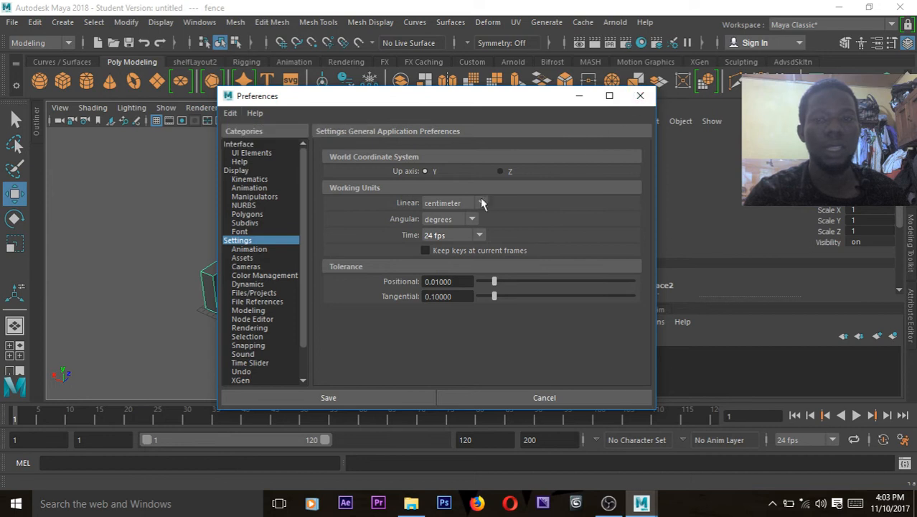
pyautogui.click(636, 97)
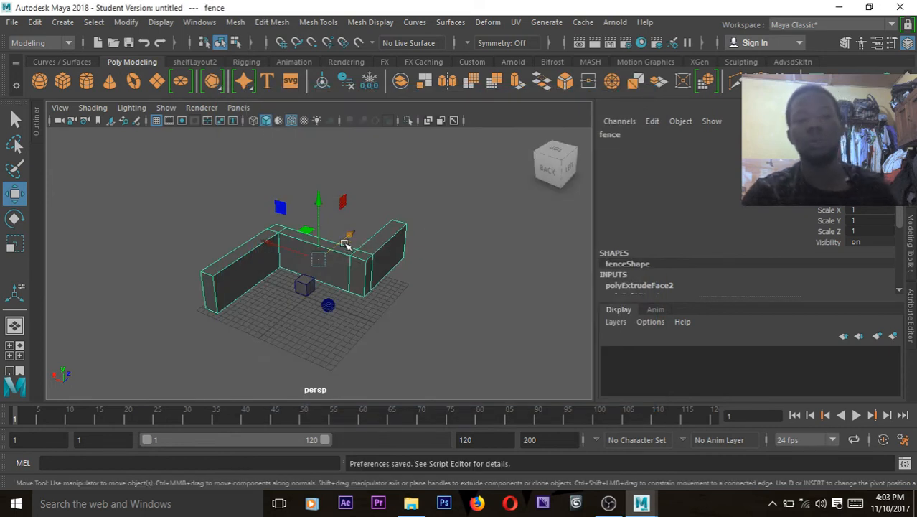
# - Try moving the fence about 45 units along Z, undo the move, and keep the fence selected
pyautogui.moveTo(348, 237); pyautogui.dragTo(448, 154)
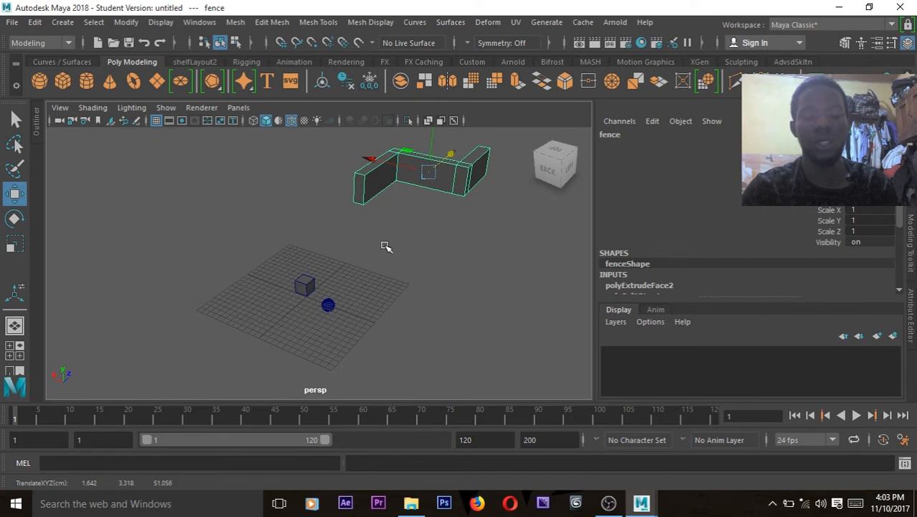
pyautogui.hotkey('ctrl', 'z')
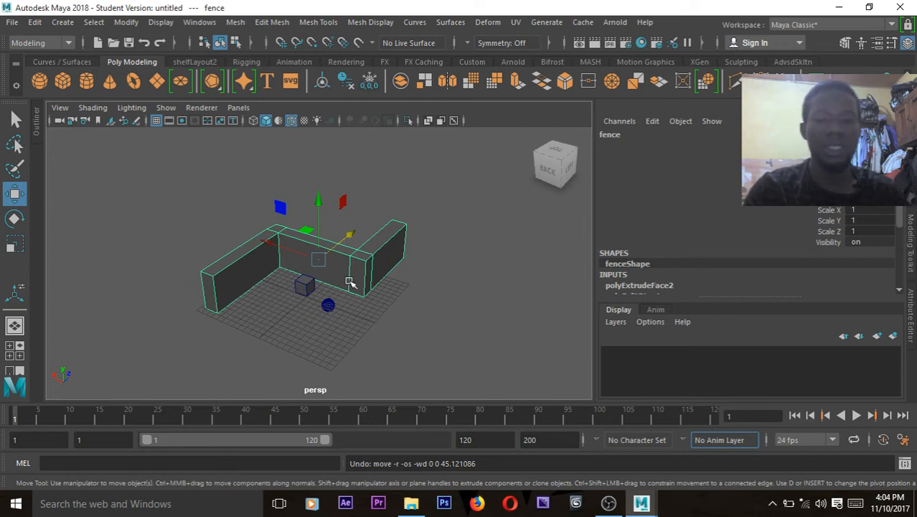
pyautogui.click(442, 252)
pyautogui.click(376, 279)
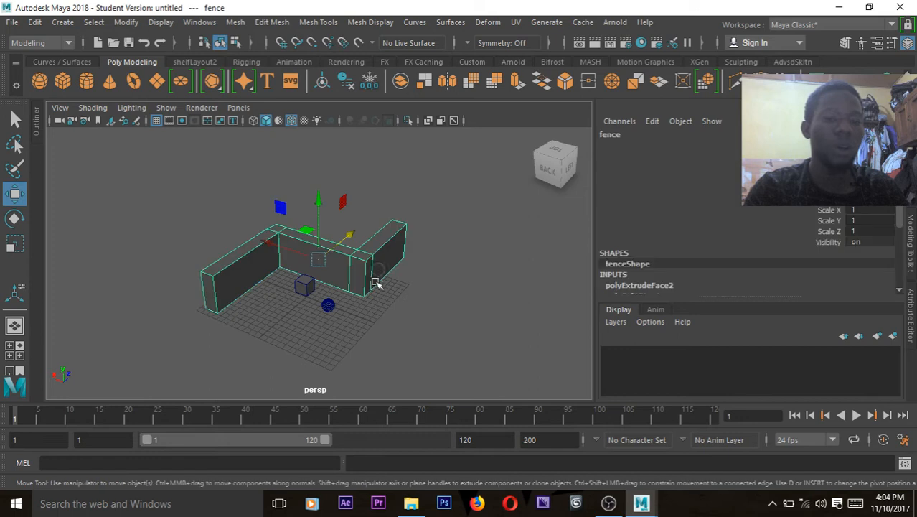
# - Try raising the fence about 10.8 units along Y with the Move tool and undo the move
pyautogui.press('e')
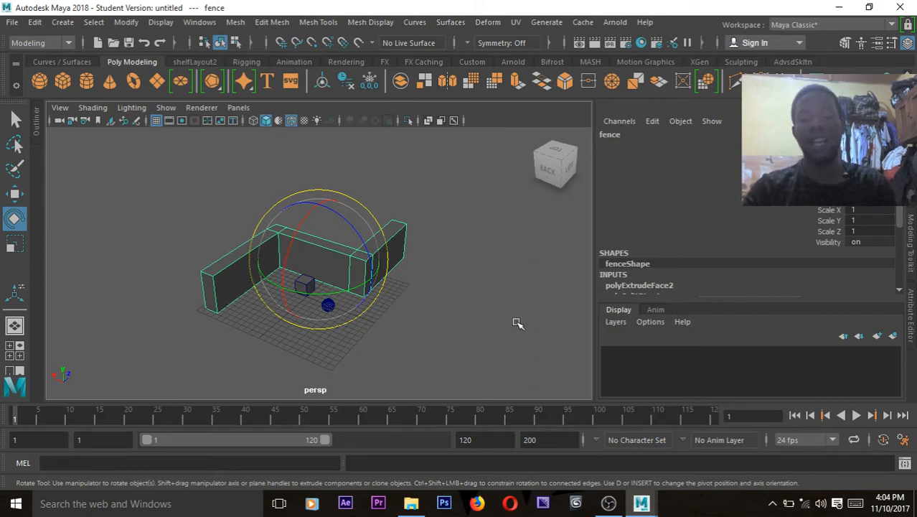
pyautogui.keyDown('alt'); pyautogui.moveTo(454, 310); pyautogui.dragTo(479, 338, button='middle'); pyautogui.keyUp('alt')
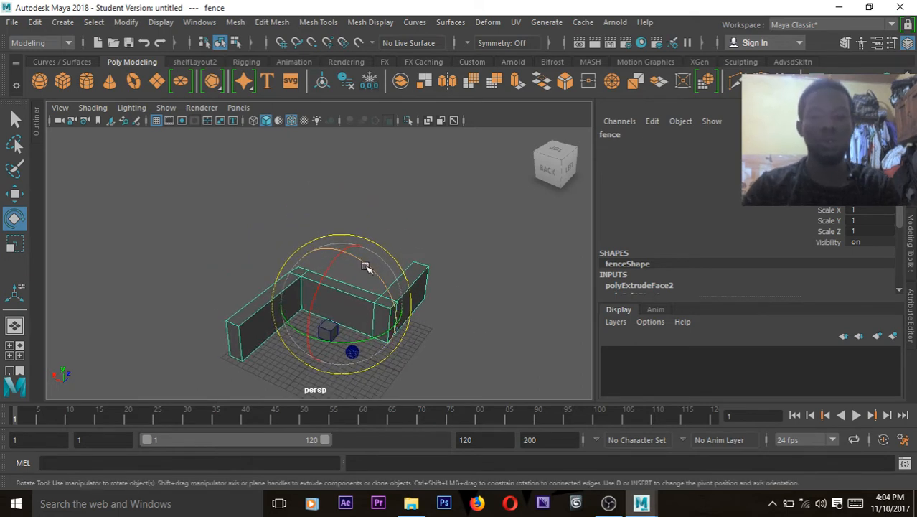
pyautogui.press('w')
pyautogui.moveTo(348, 253); pyautogui.dragTo(354, 175)
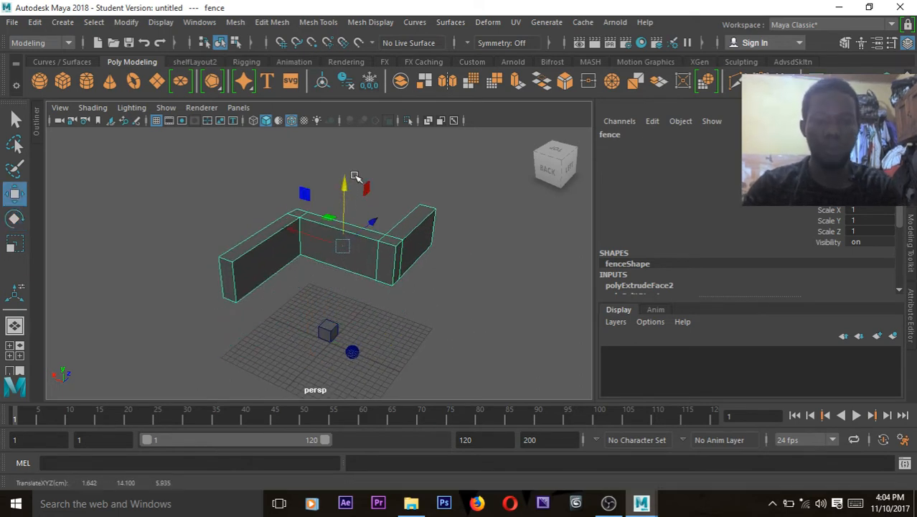
pyautogui.hotkey('ctrl', 'z')
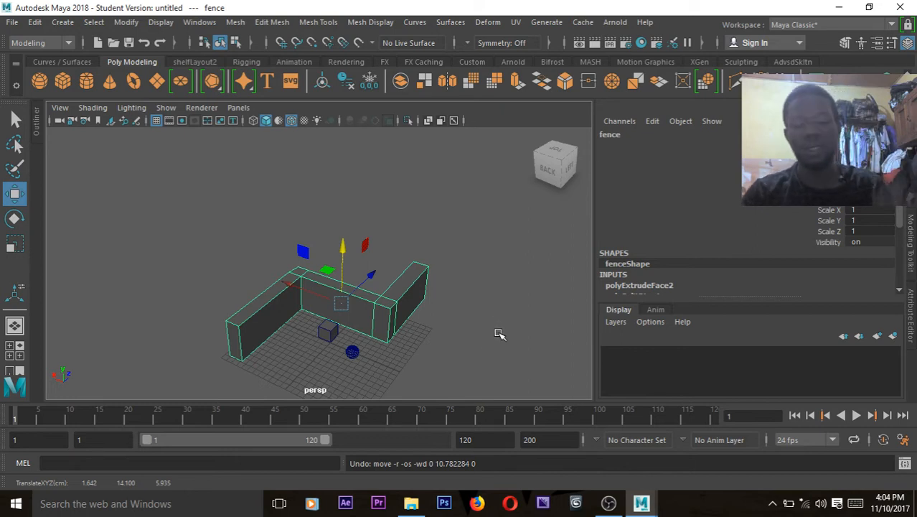
# - Try rotating the fence about its Y axis twice, first by about -169 degrees, and undo both rotations
pyautogui.press('e')
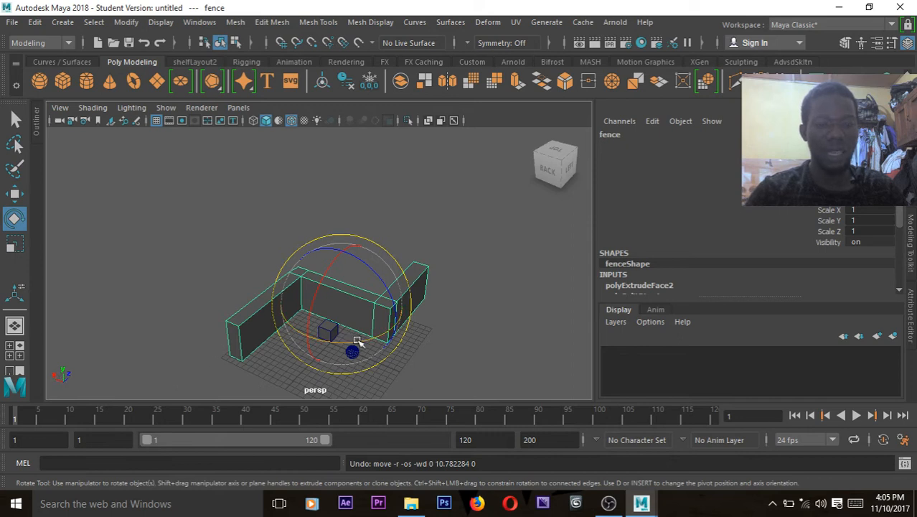
pyautogui.moveTo(368, 339); pyautogui.dragTo(324, 204)
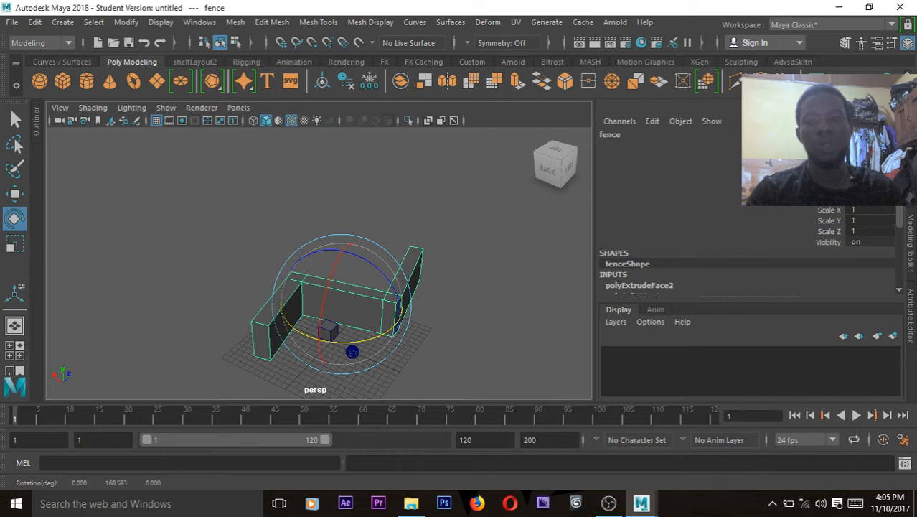
pyautogui.moveTo(353, 350); pyautogui.dragTo(327, 294)
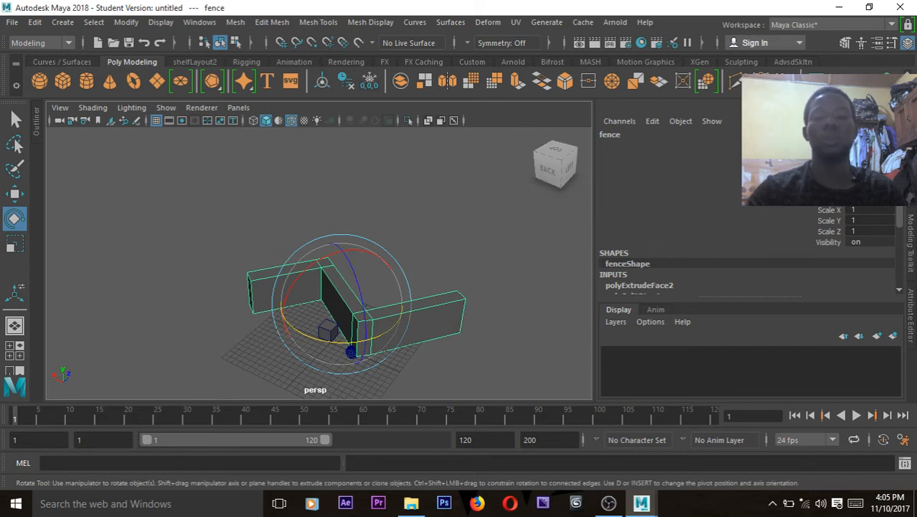
pyautogui.hotkey('ctrl', 'z')
pyautogui.hotkey('ctrl', 'z')
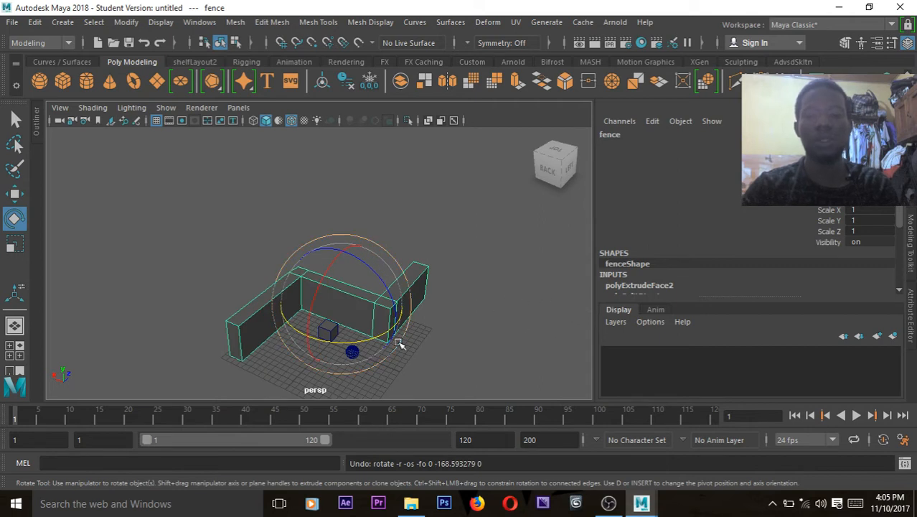
# - Try rotating the fence about 73 degrees around Y and undo the rotation
pyautogui.moveTo(374, 332); pyautogui.dragTo(461, 208)
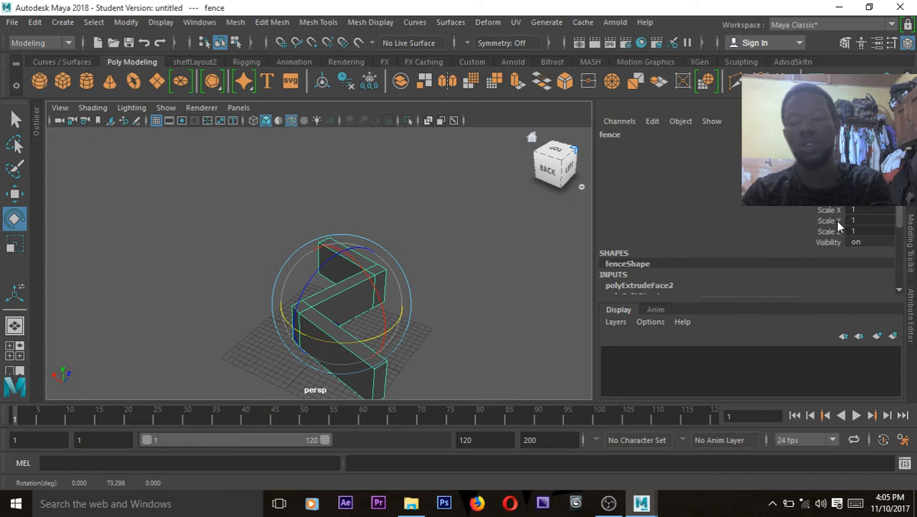
pyautogui.hotkey('ctrl', 'z')
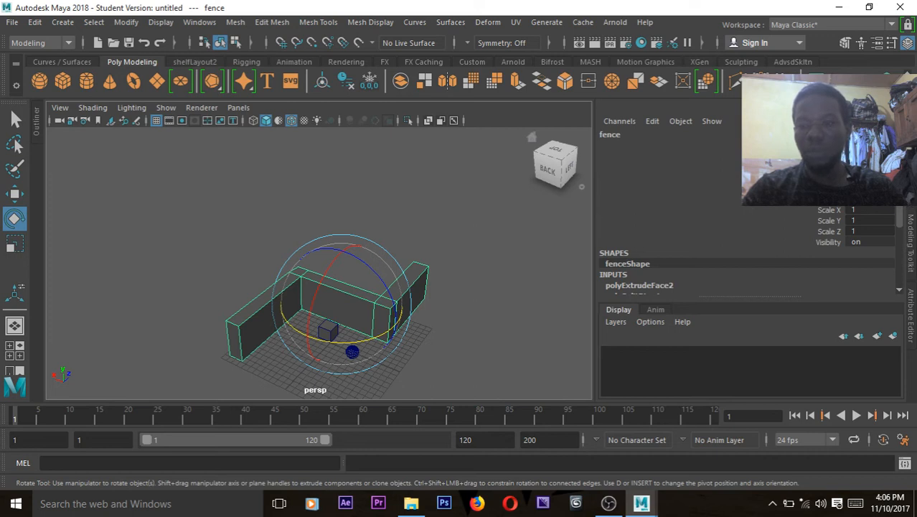
# - Review the fence's list of construction inputs and delete the construction history of the fence only
pyautogui.scroll(-4, 875, 238)
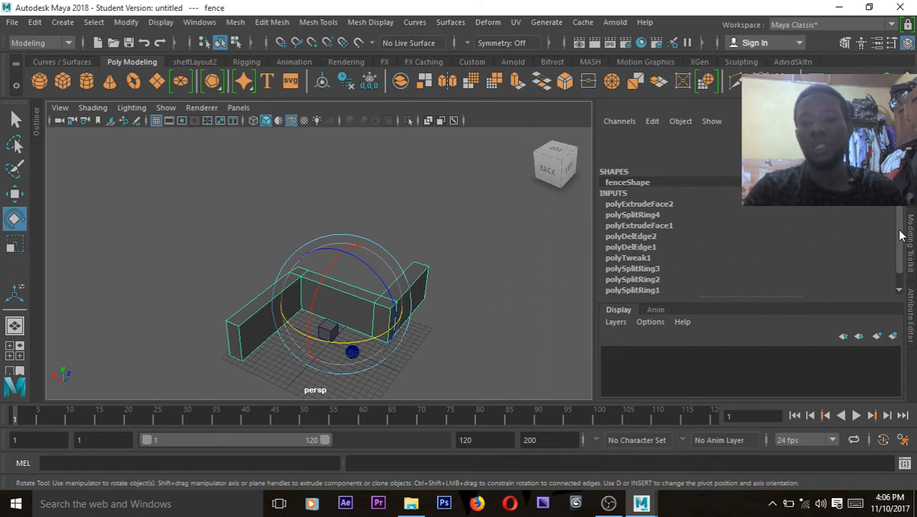
pyautogui.scroll(-1, 897, 234)
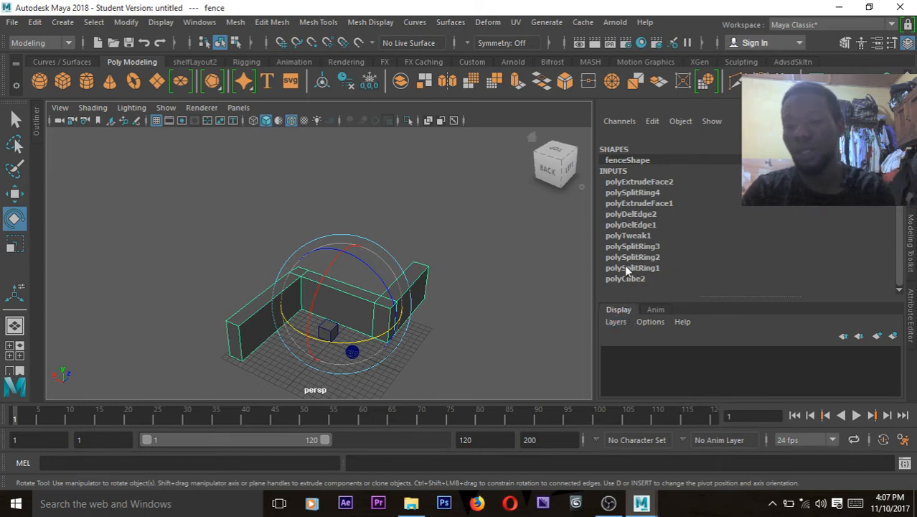
pyautogui.moveTo(594, 254); pyautogui.dragTo(670, 242)
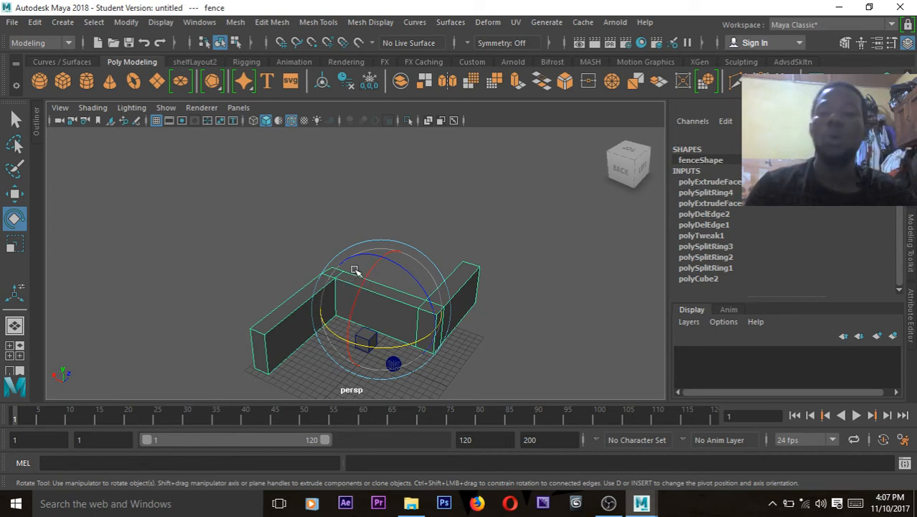
pyautogui.click(36, 24)
pyautogui.moveTo(148, 185)
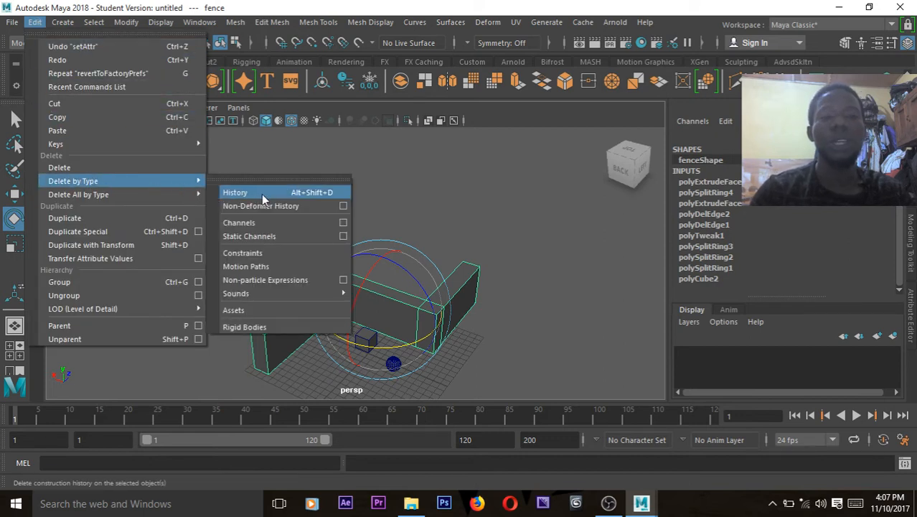
pyautogui.click(313, 192)
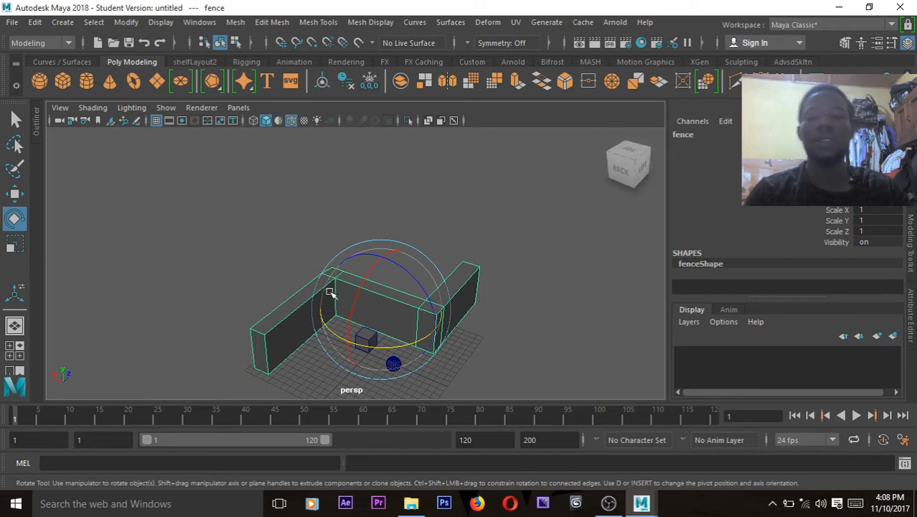
pyautogui.click(513, 259)
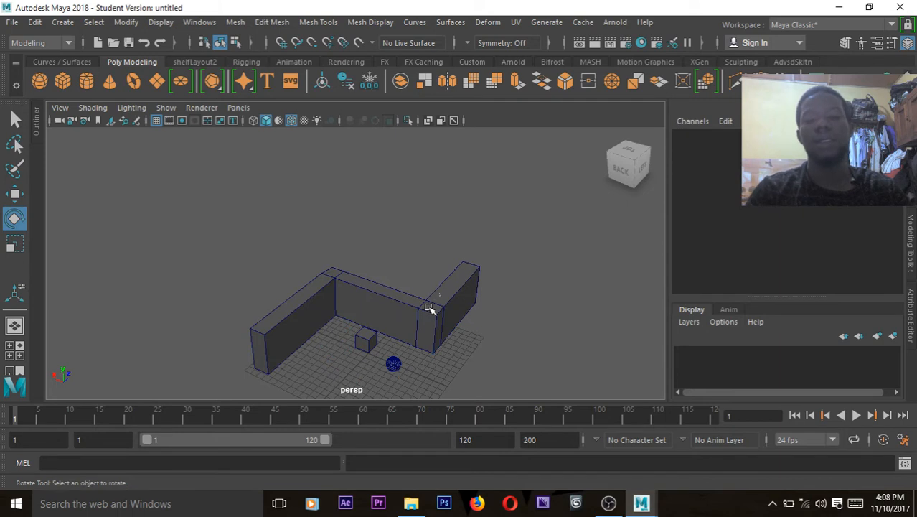
pyautogui.click(464, 289)
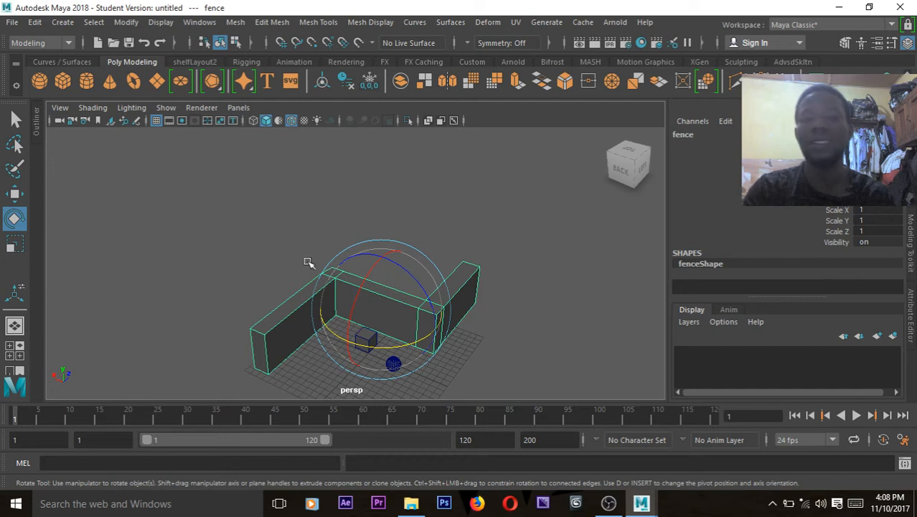
pyautogui.click(34, 23)
pyautogui.moveTo(100, 185)
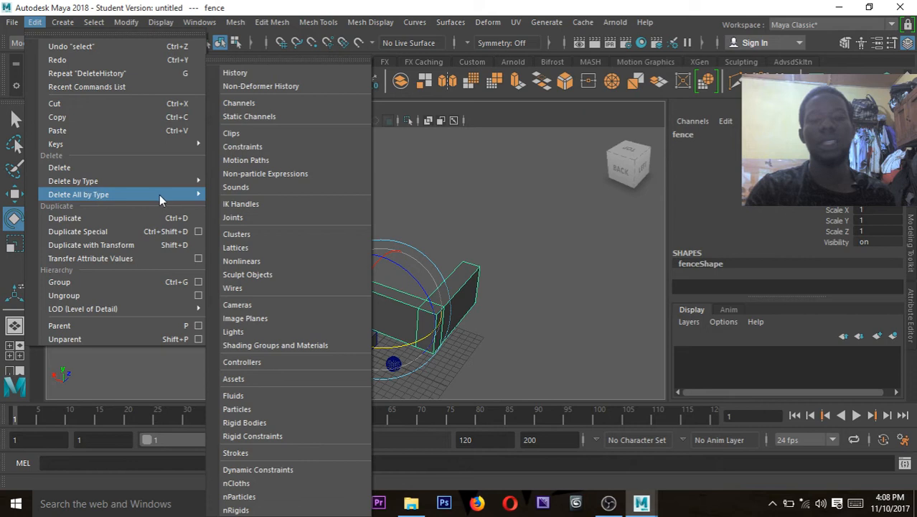
pyautogui.click(532, 206)
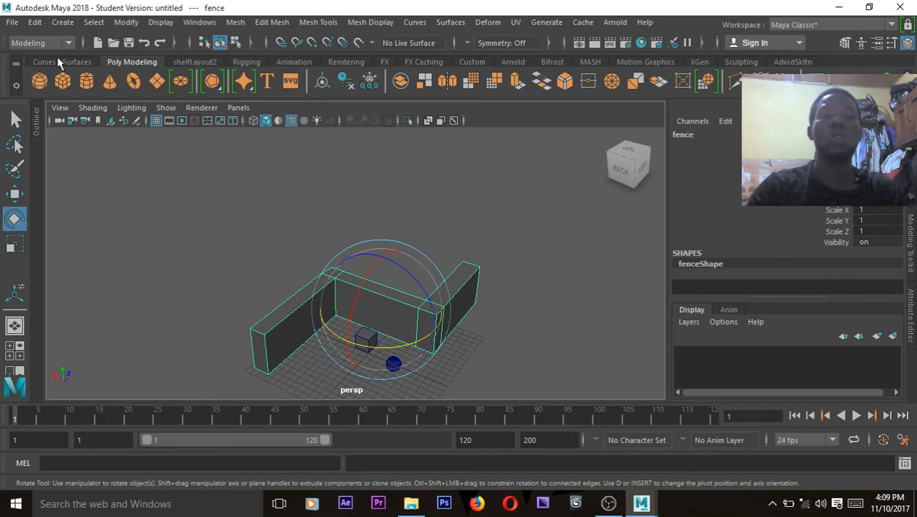
# - Freeze the transformations of the selected fence
pyautogui.click(125, 22)
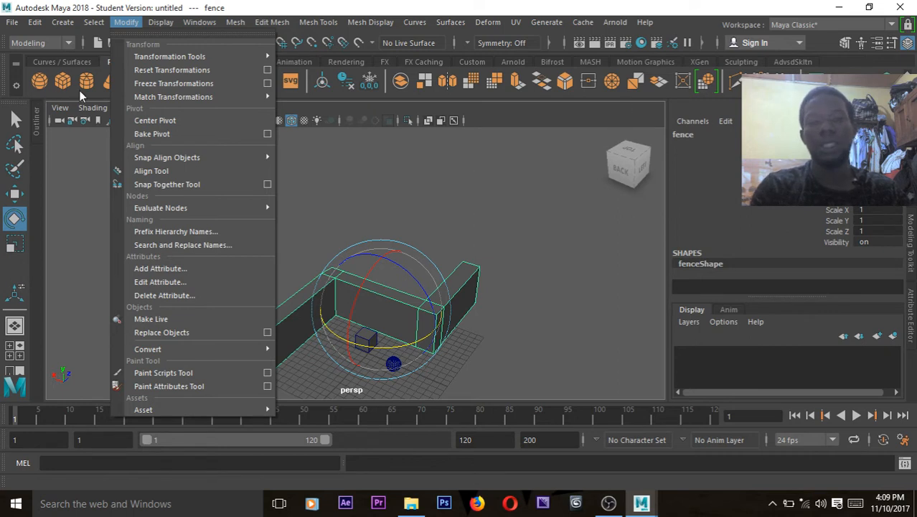
pyautogui.click(176, 84)
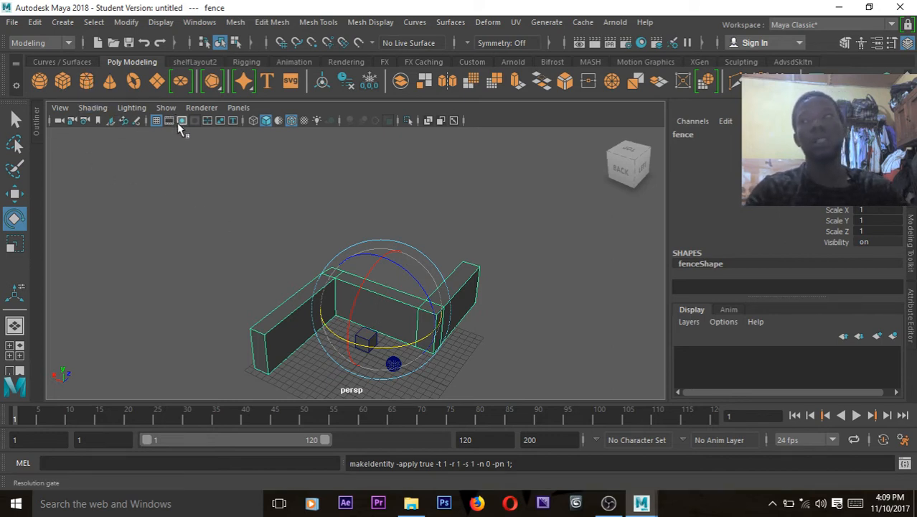
# - Open the Outliner and select the stool, soccer and fence objects one at a time to identify them
pyautogui.click(36, 123)
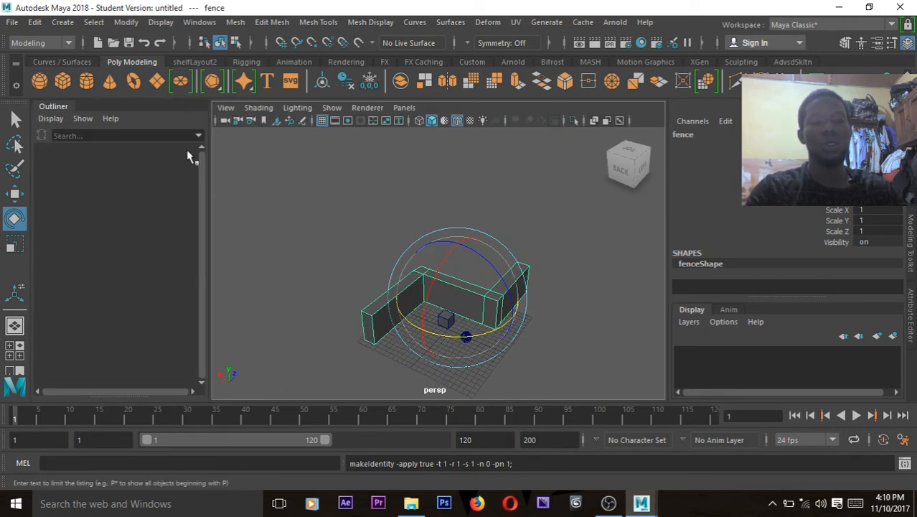
pyautogui.click(330, 200)
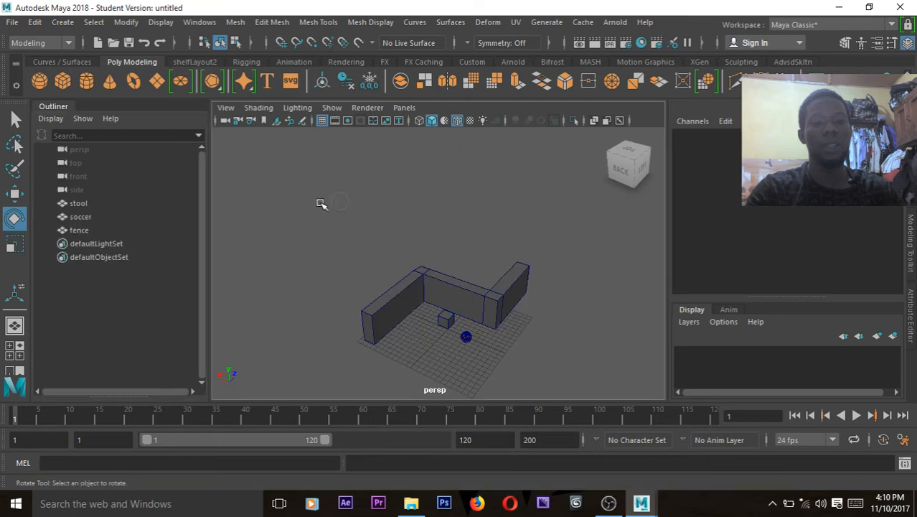
pyautogui.click(82, 205)
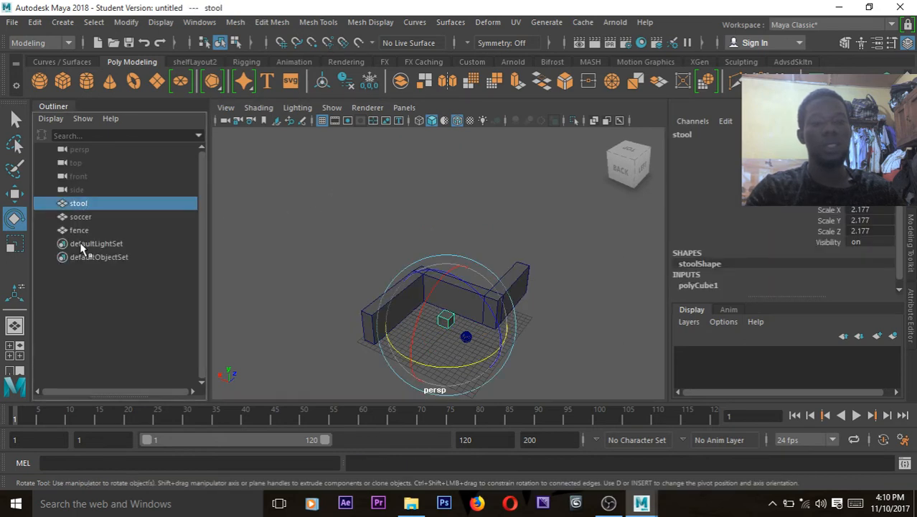
pyautogui.click(81, 217)
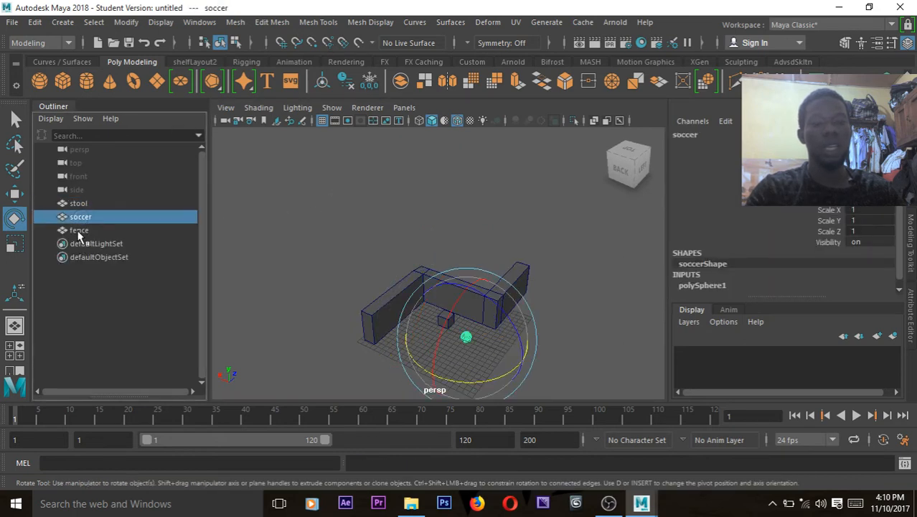
pyautogui.click(79, 230)
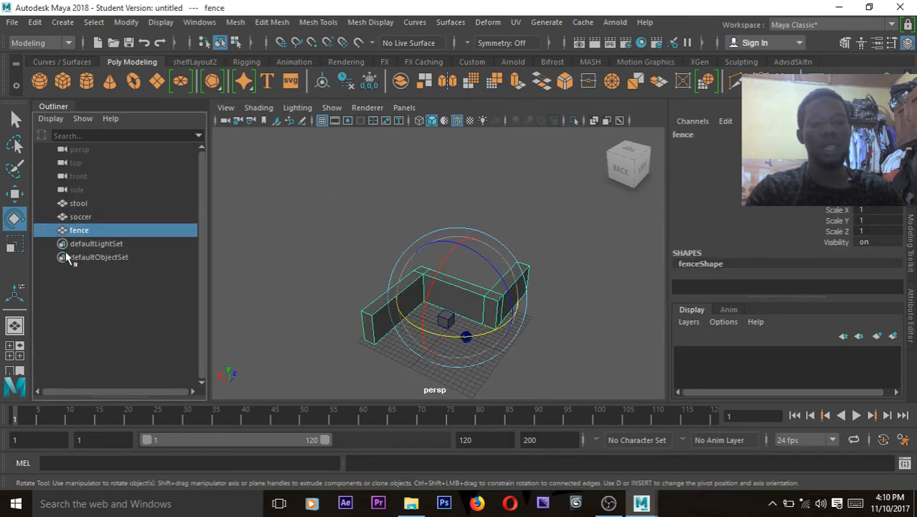
# - Try selecting the stool through the fence as one continuous range in the Outliner and clear the selection
pyautogui.click(80, 204)
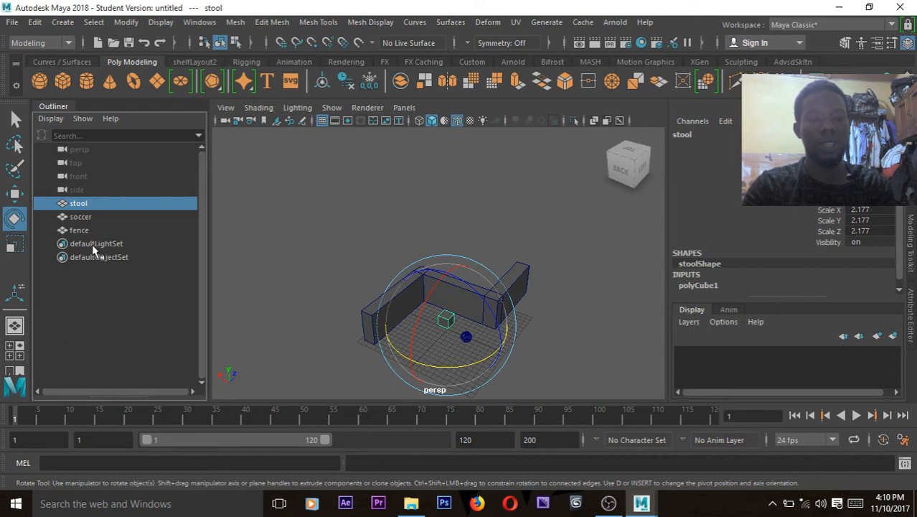
pyautogui.keyDown('shift'); pyautogui.click(80, 230); pyautogui.keyUp('shift')
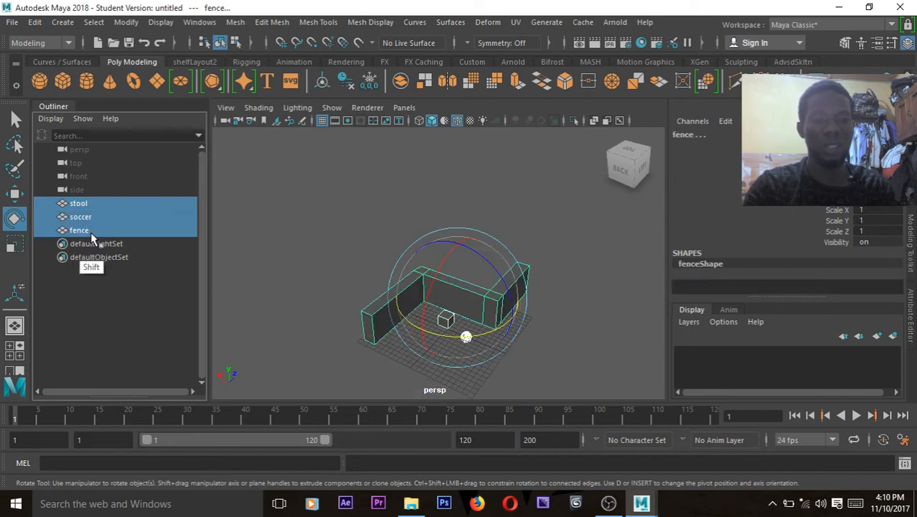
pyautogui.click(103, 280)
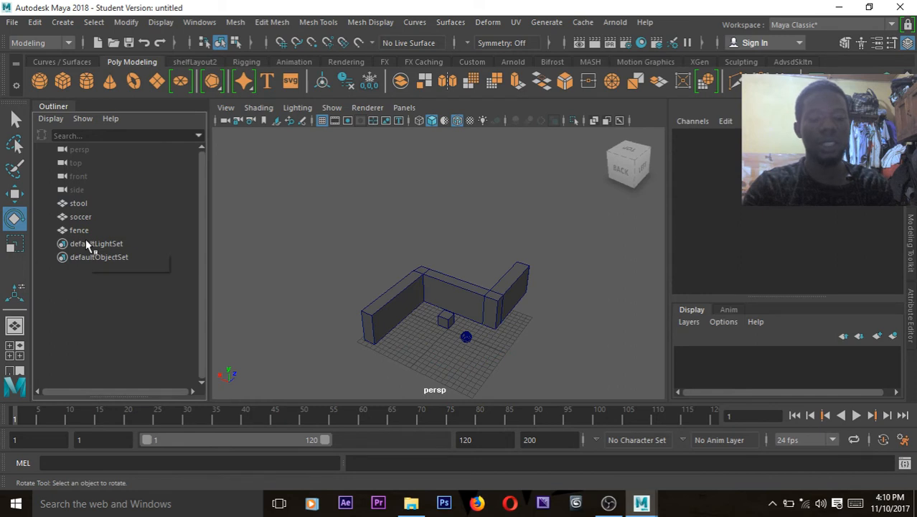
# - Add the stool, soccer and fence objects to the selection individually and group them
pyautogui.click(80, 205)
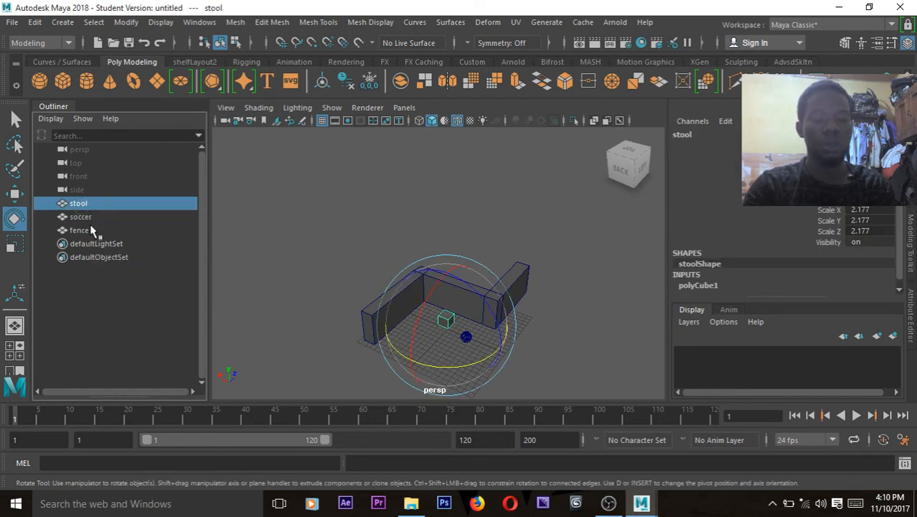
pyautogui.press('ctrl')
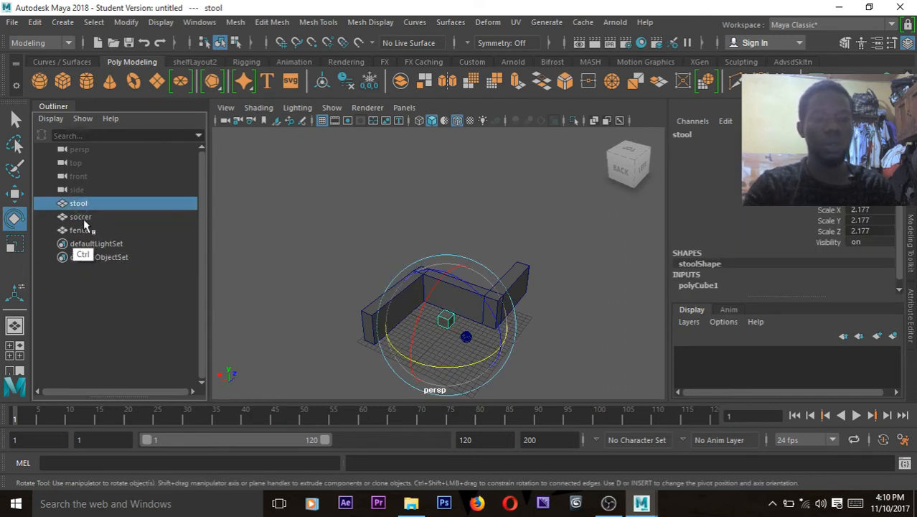
pyautogui.keyDown('ctrl'); pyautogui.click(83, 217); pyautogui.keyUp('ctrl')
pyautogui.keyDown('ctrl'); pyautogui.click(89, 230); pyautogui.keyUp('ctrl')
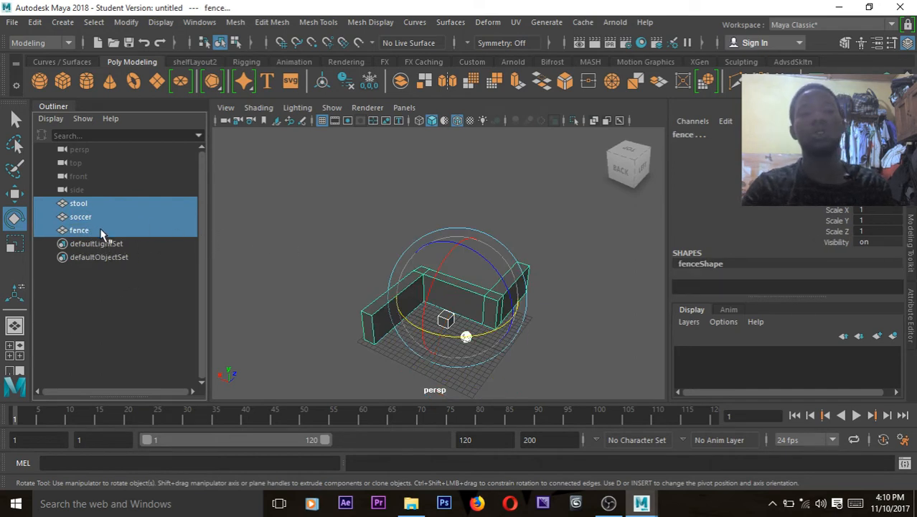
pyautogui.press('ctrl')
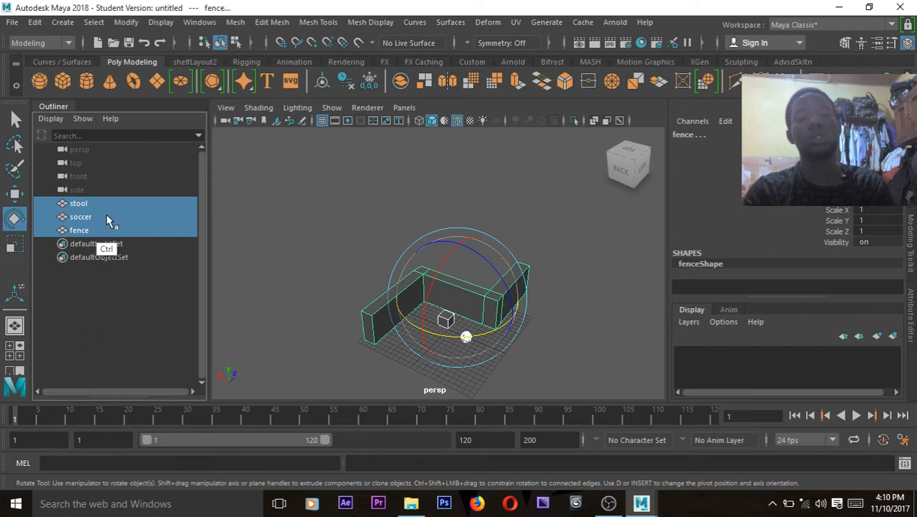
pyautogui.hotkey('ctrl', 'g')
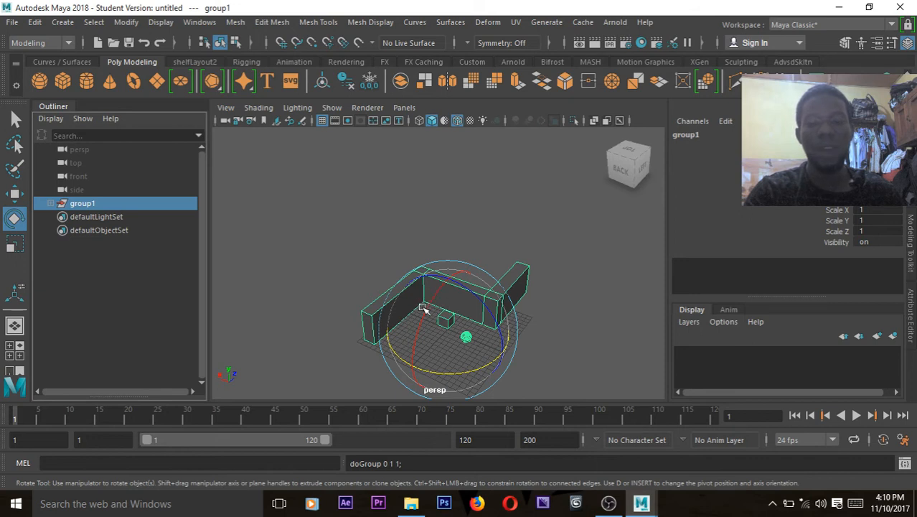
# - Rename the new group as fence in the Outliner
pyautogui.doubleClick(84, 205)
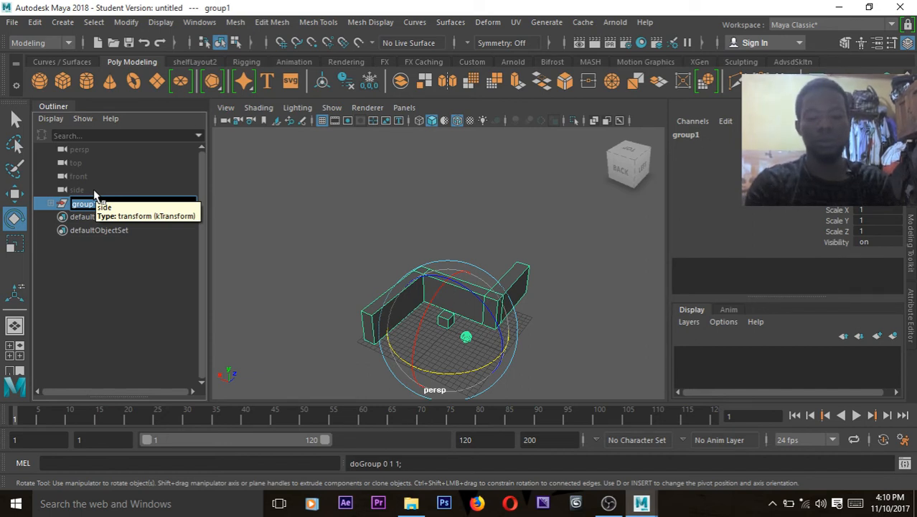
pyautogui.write('fne')
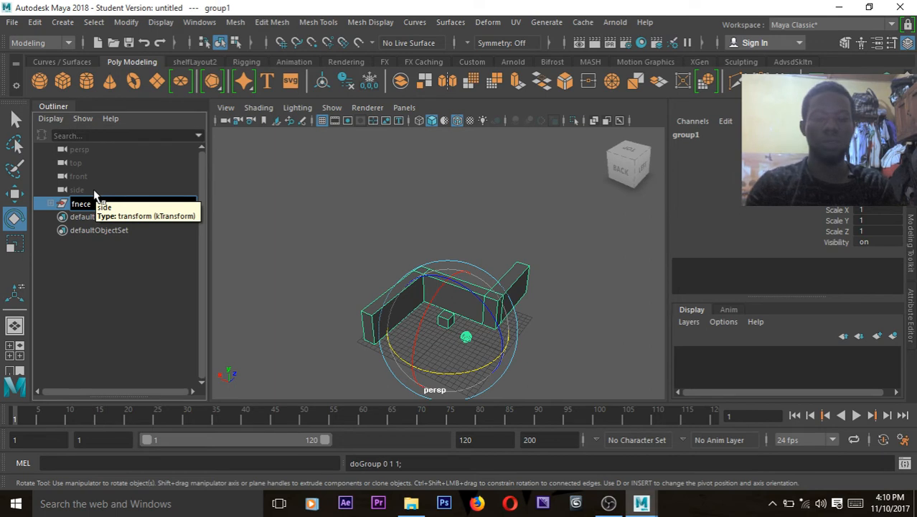
pyautogui.write('ce')
pyautogui.press('BackSpace')
pyautogui.press('BackSpace')
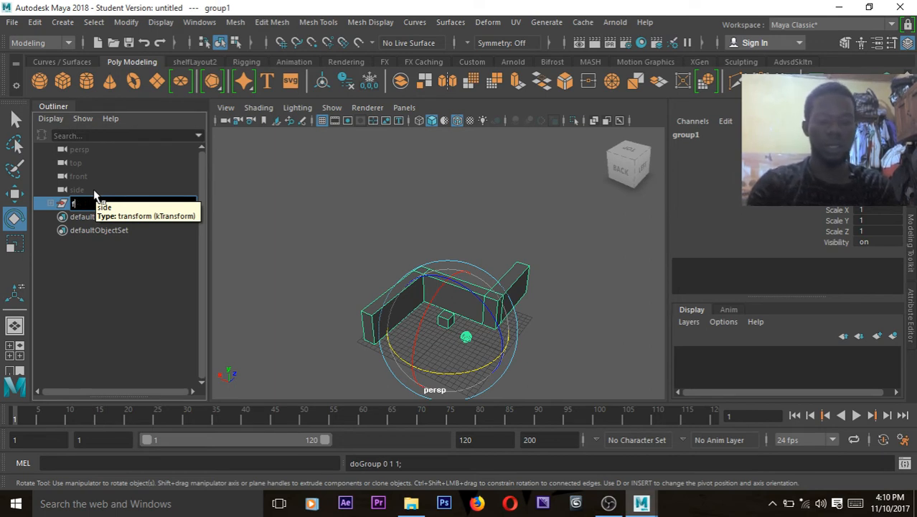
pyautogui.write('ence')
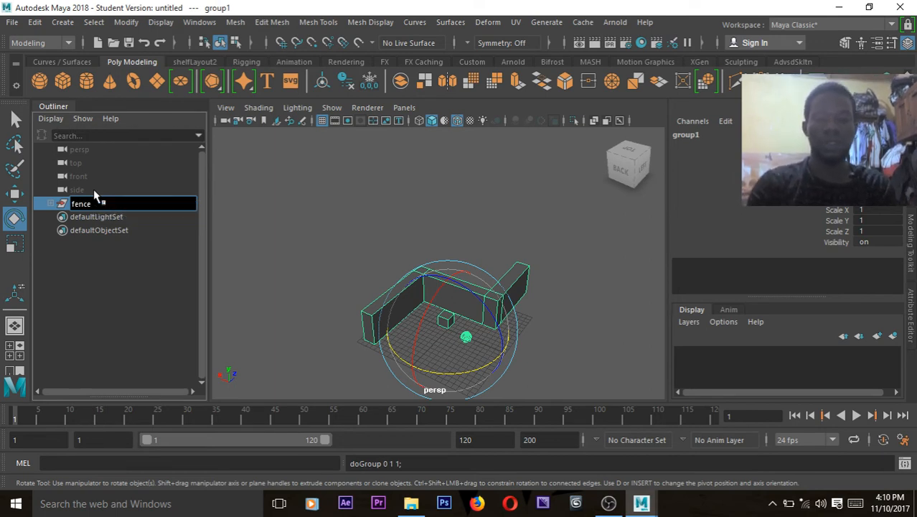
pyautogui.press('Return')
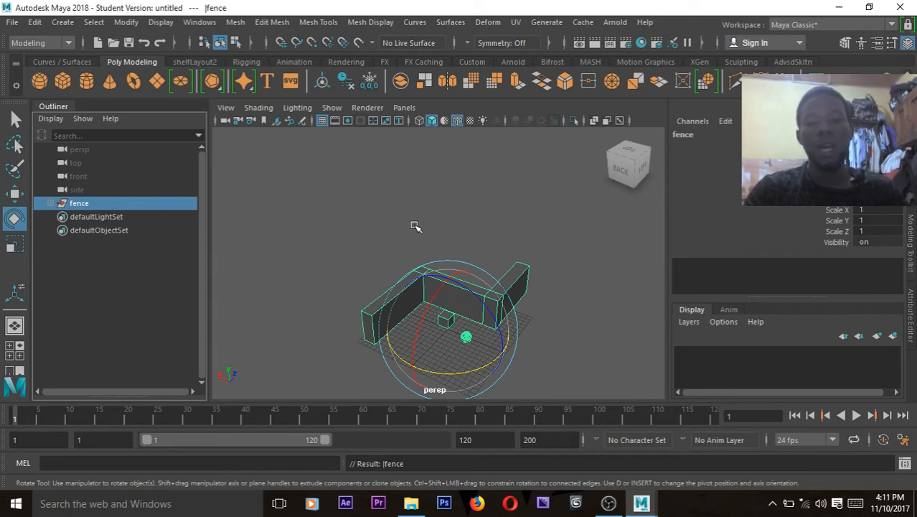
# - Check in the viewport how the grouped fence and stool can be picked individually, and preview the stool's move manipulator
pyautogui.click(511, 228)
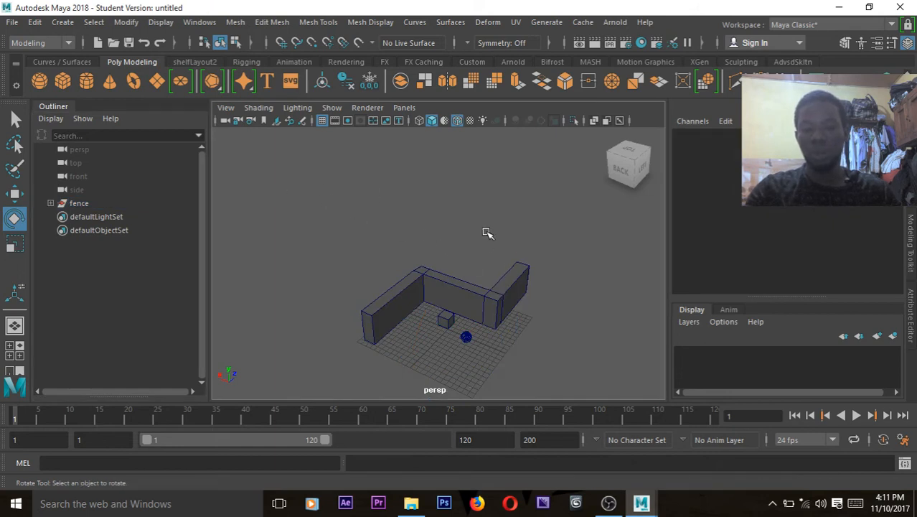
pyautogui.click(462, 297)
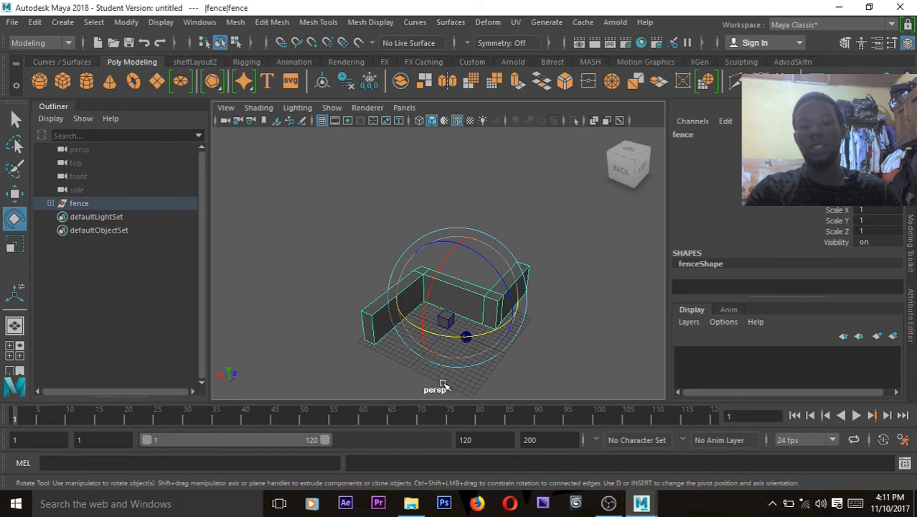
pyautogui.press('q')
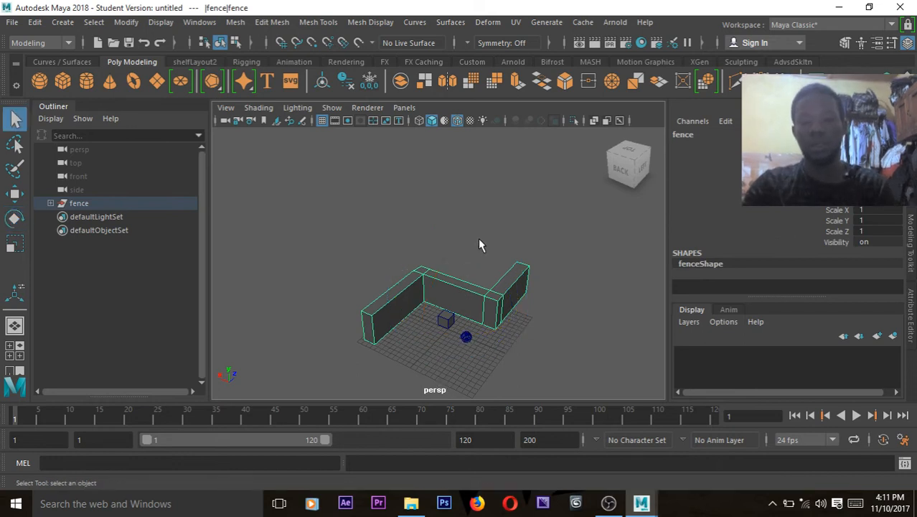
pyautogui.keyDown('alt'); pyautogui.moveTo(491, 248); pyautogui.dragTo(471, 309); pyautogui.keyUp('alt')
pyautogui.click(497, 247)
pyautogui.click(472, 317)
pyautogui.click(409, 316)
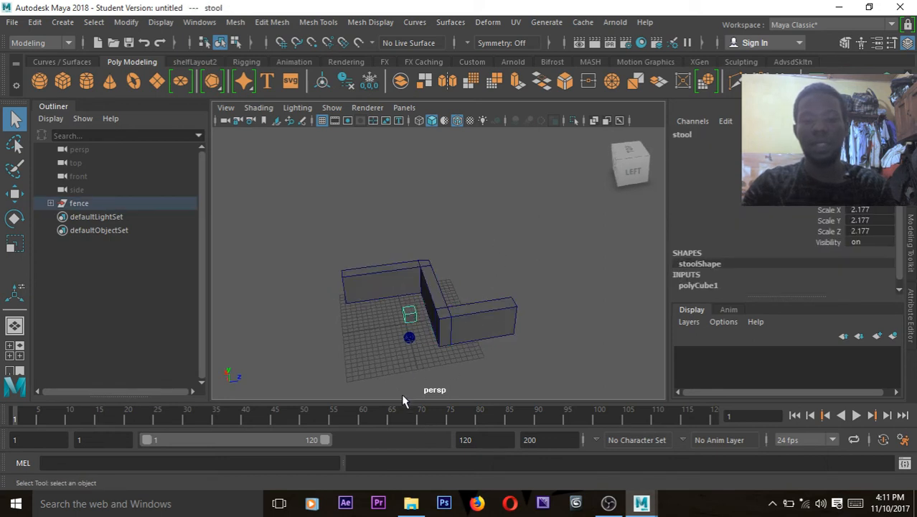
pyautogui.press('w')
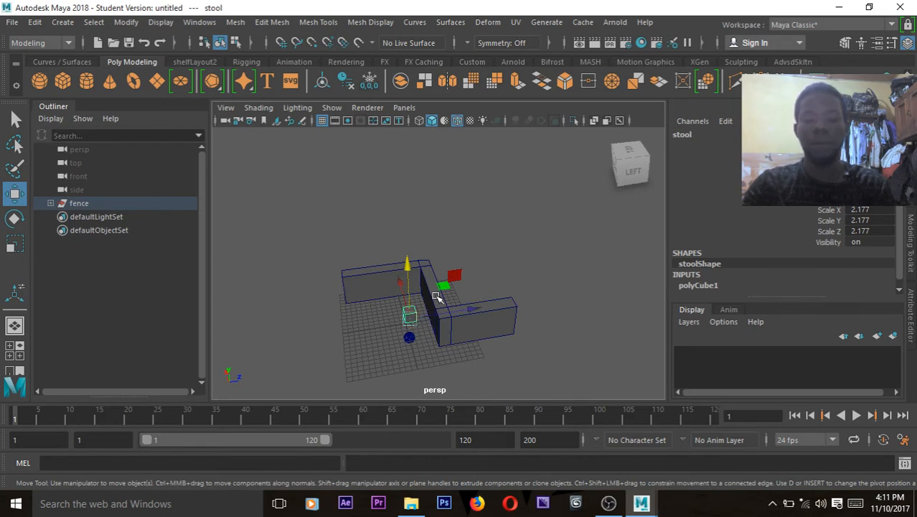
pyautogui.press('q')
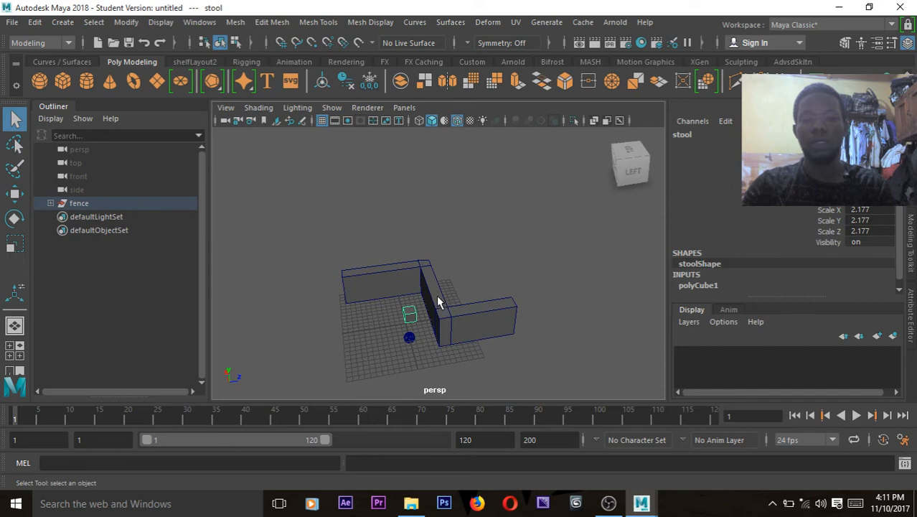
pyautogui.click(432, 287)
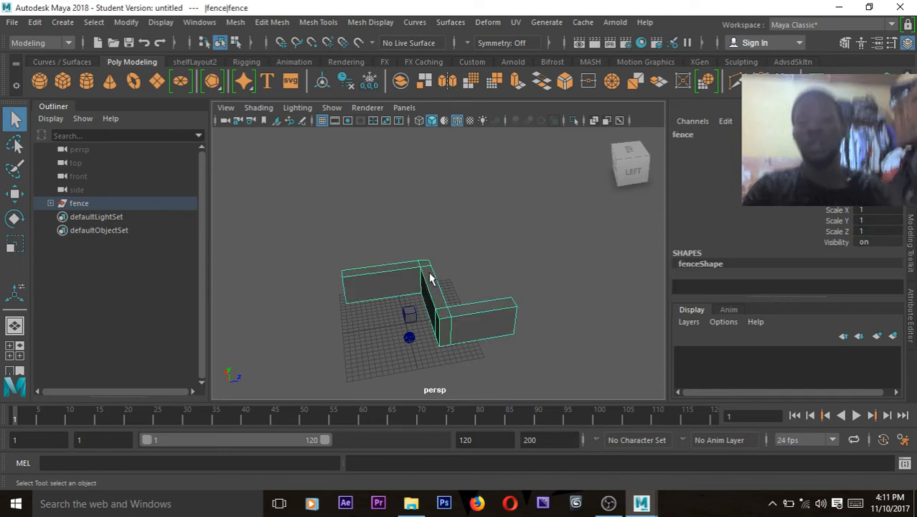
# - Box-select all the objects in the viewport, expand the fence group to reveal its members, and clear the selection
pyautogui.moveTo(296, 235); pyautogui.dragTo(581, 343)
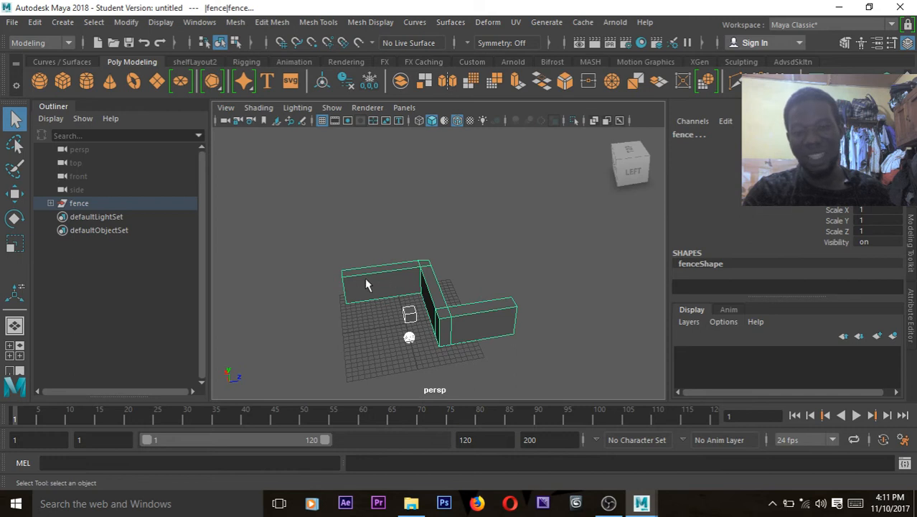
pyautogui.click(50, 203)
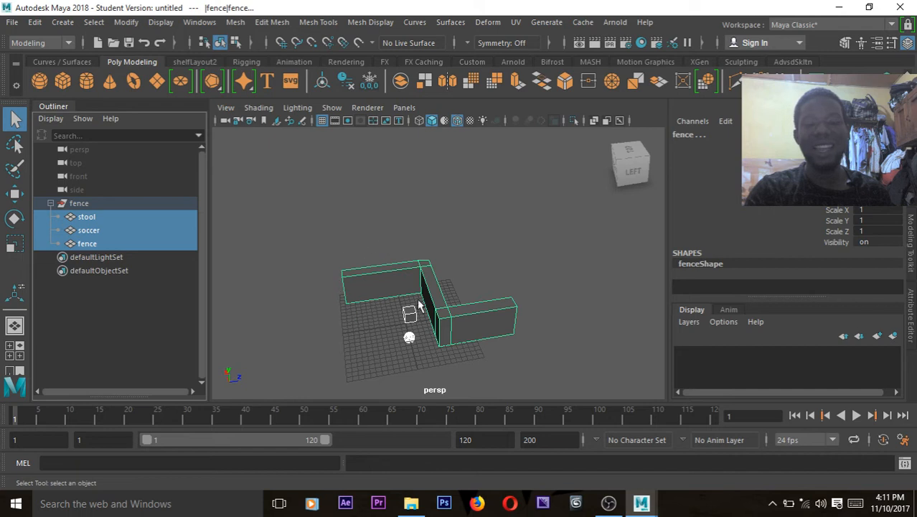
pyautogui.click(394, 214)
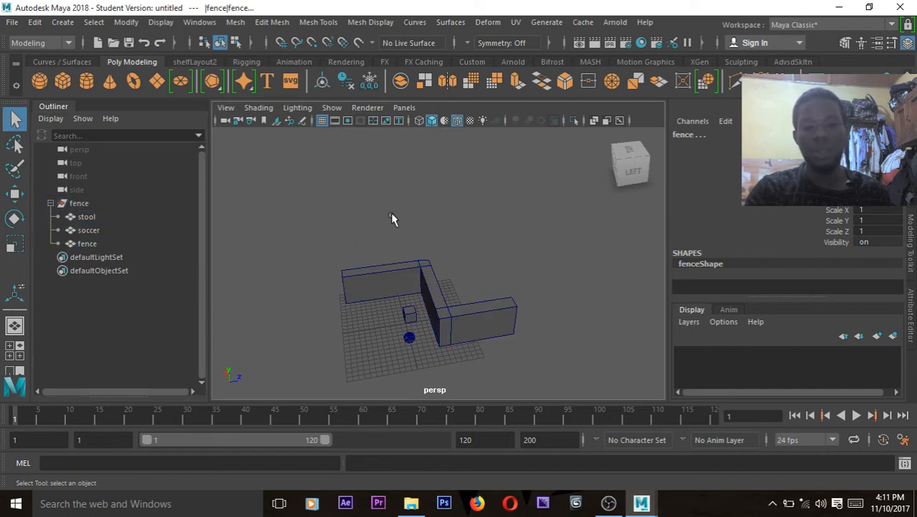
# - Select the fence mesh in the viewport, step the selection up to its parent group, and deselect it
pyautogui.click(364, 307)
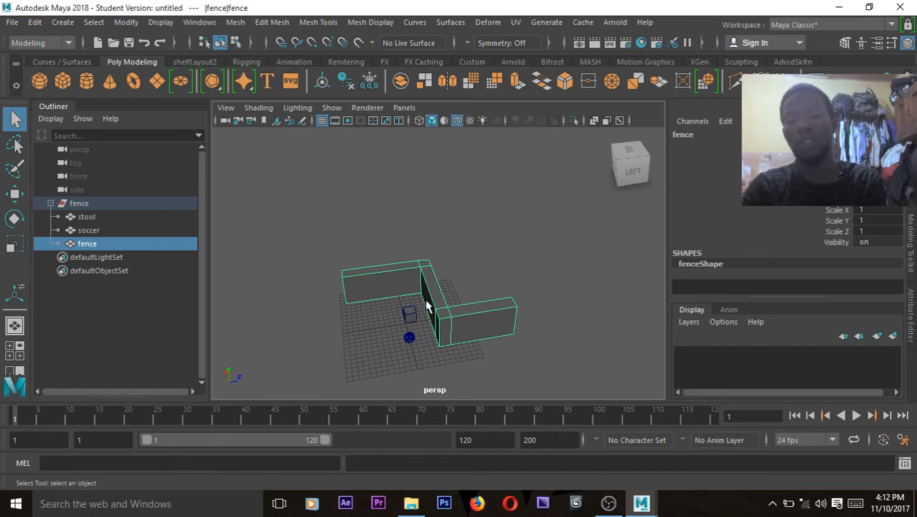
pyautogui.press('Up')
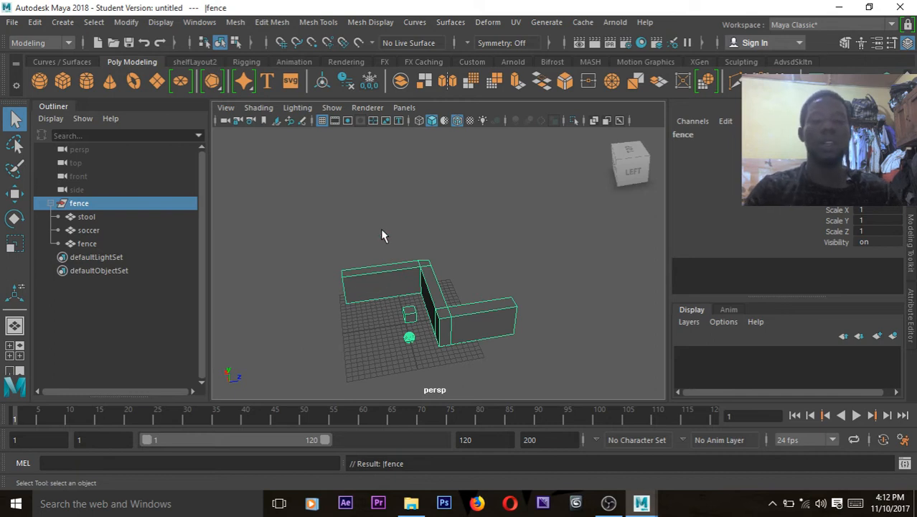
pyautogui.click(352, 339)
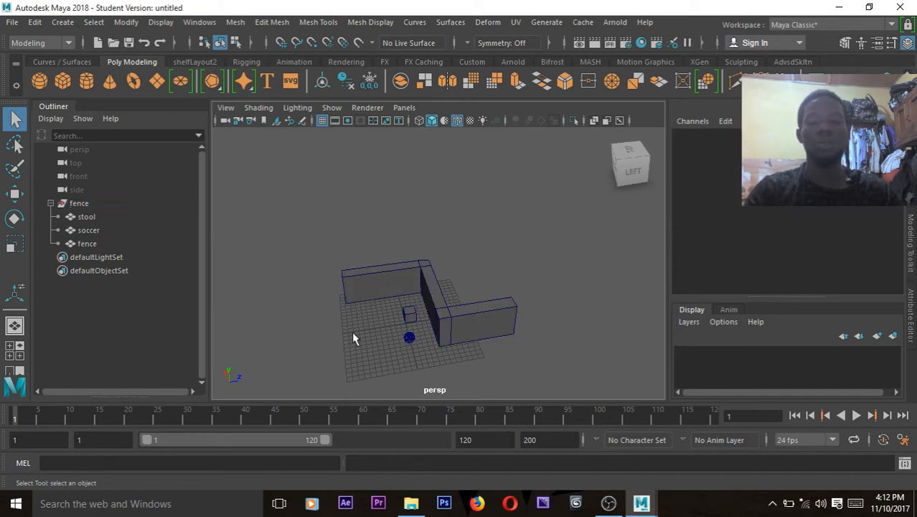
# - Try parenting the stool and fence meshes under the soccer object inside the fence group, and undo the parenting and multiple selection
pyautogui.click(91, 218)
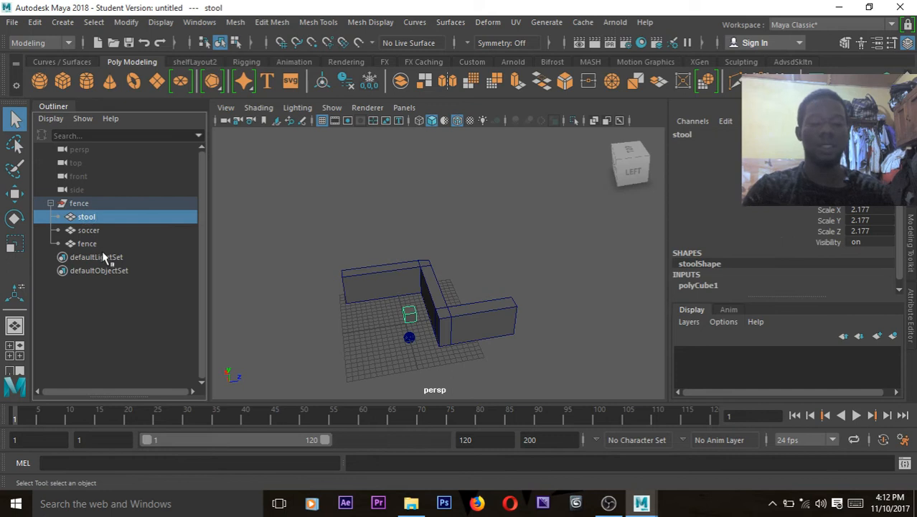
pyautogui.click(257, 212)
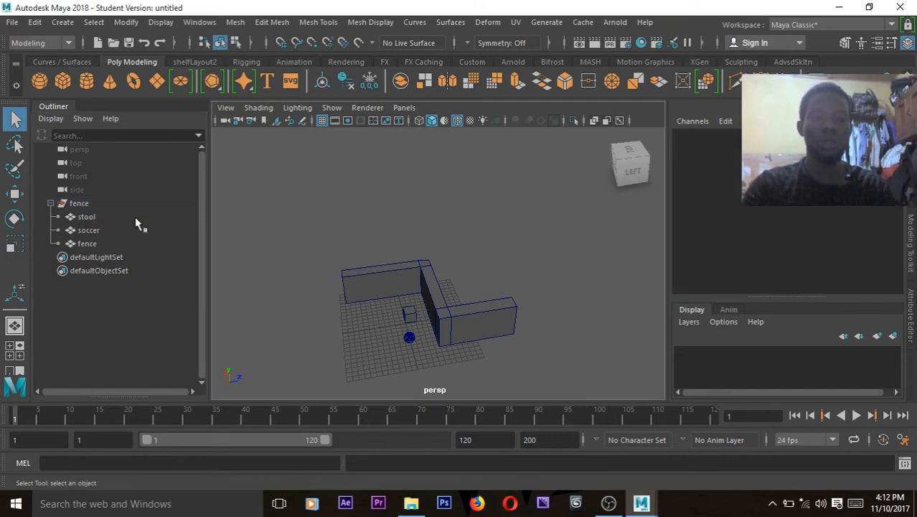
pyautogui.click(89, 218)
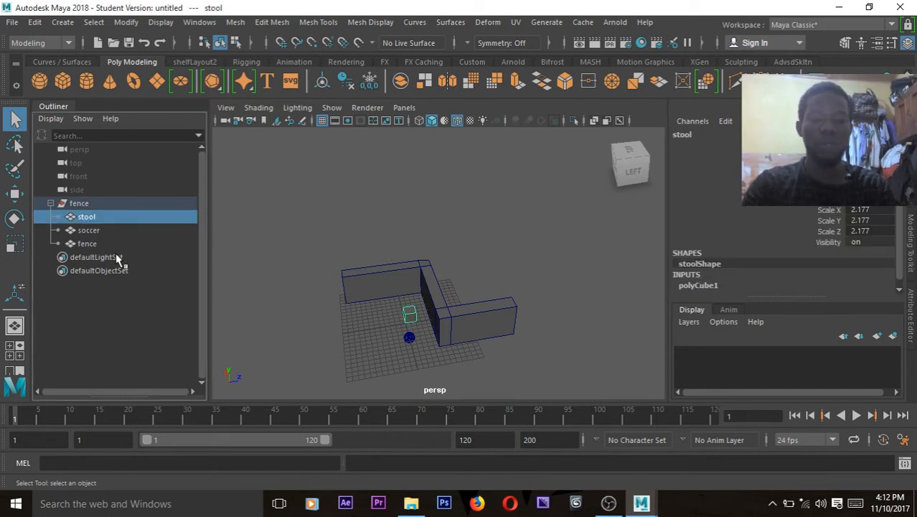
pyautogui.keyDown('shift'); pyautogui.click(93, 245); pyautogui.keyUp('shift')
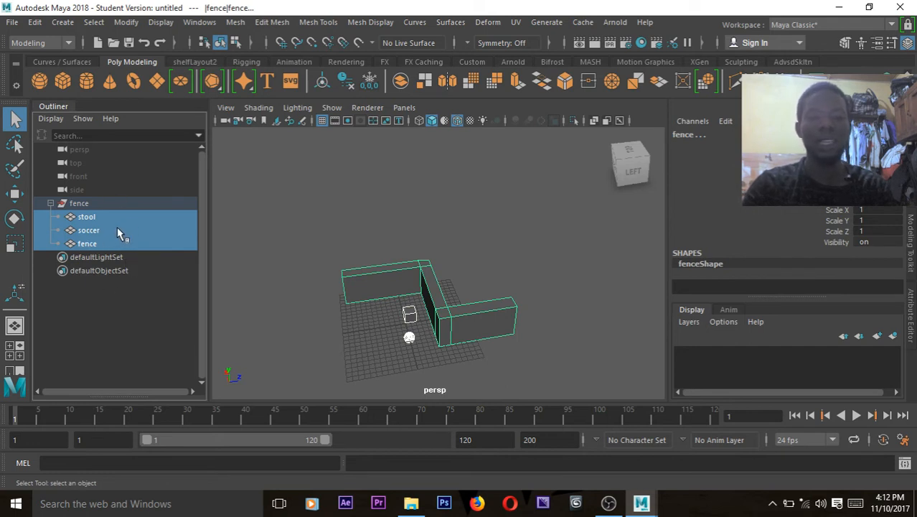
pyautogui.press('p')
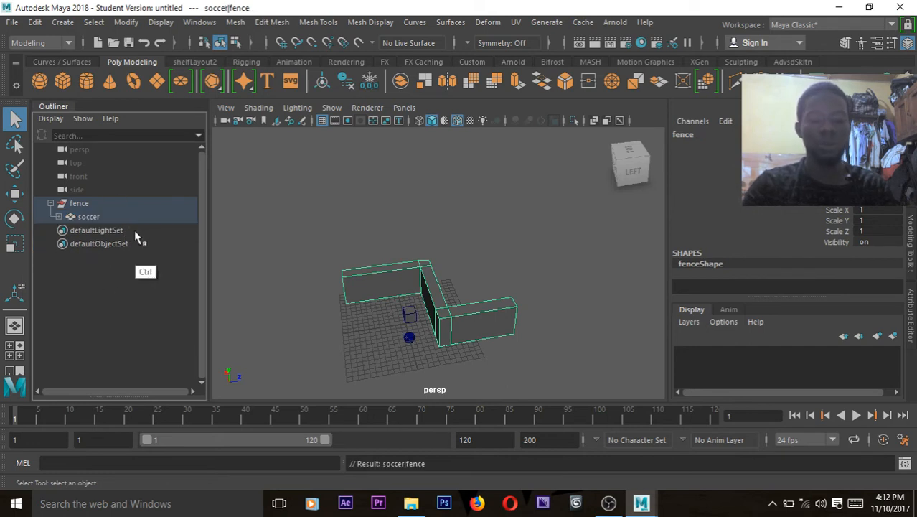
pyautogui.hotkey('ctrl', 'z')
pyautogui.rightClick(95, 238)
pyautogui.click(100, 262)
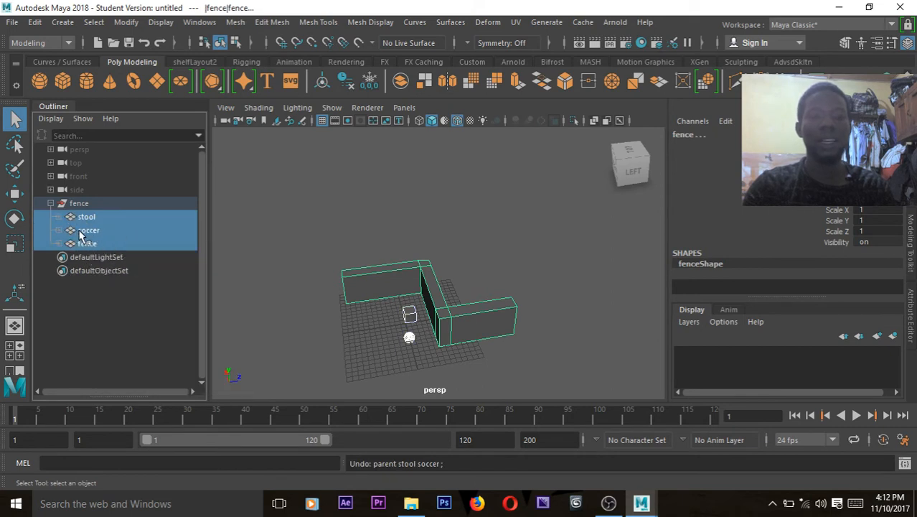
pyautogui.hotkey('ctrl', 'z')
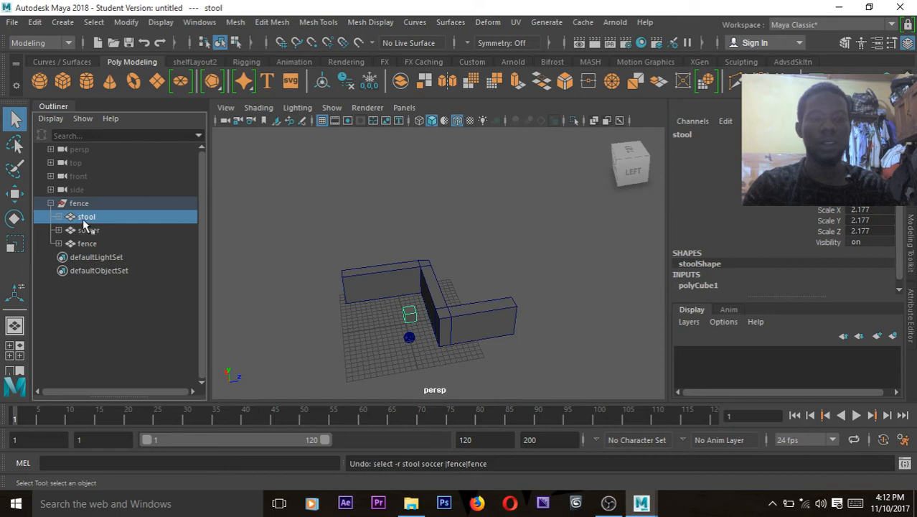
# - Move the stool, soccer and fence meshes out of the fence group to the top level of the scene hierarchy
pyautogui.keyDown('shift'); pyautogui.click(90, 244); pyautogui.keyUp('shift')
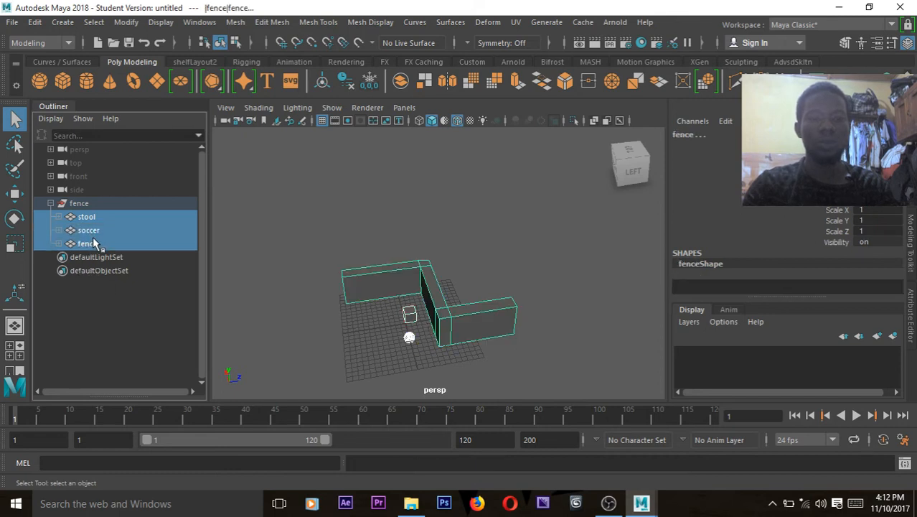
pyautogui.moveTo(68, 233); pyautogui.dragTo(89, 221, button='middle')
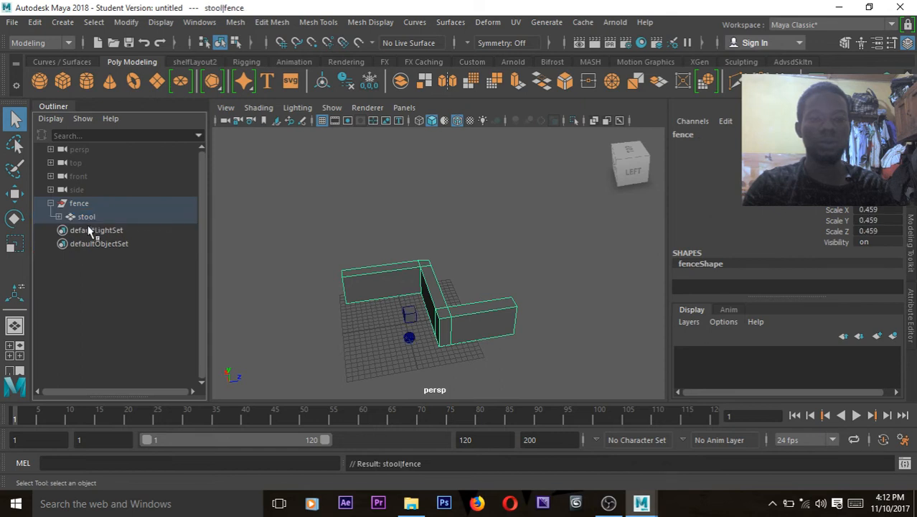
pyautogui.hotkey('ctrl', 'z')
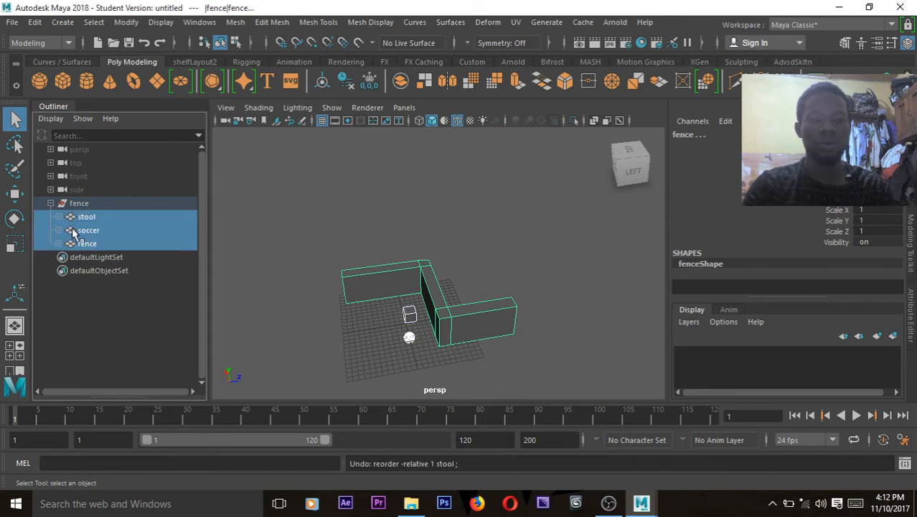
pyautogui.moveTo(72, 237); pyautogui.dragTo(82, 305, button='middle')
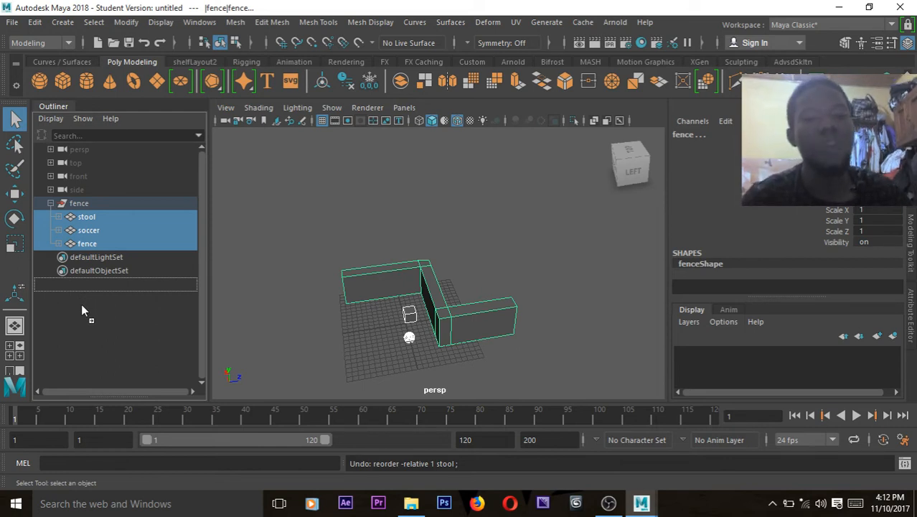
pyautogui.moveTo(81, 305); pyautogui.dragTo(85, 312, button='middle')
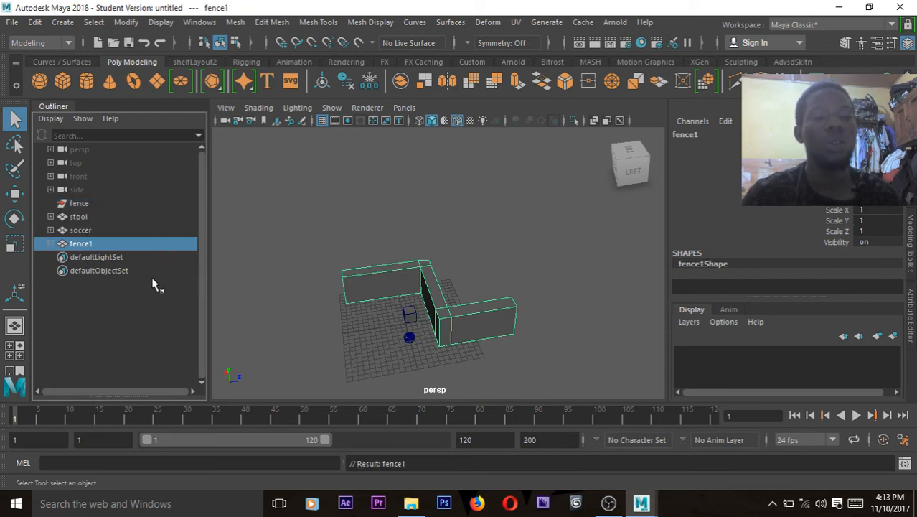
# - Select the ungrouped stool, soccer and fence meshes one by one, and delete the empty fence group
pyautogui.click(152, 333)
pyautogui.click(75, 218)
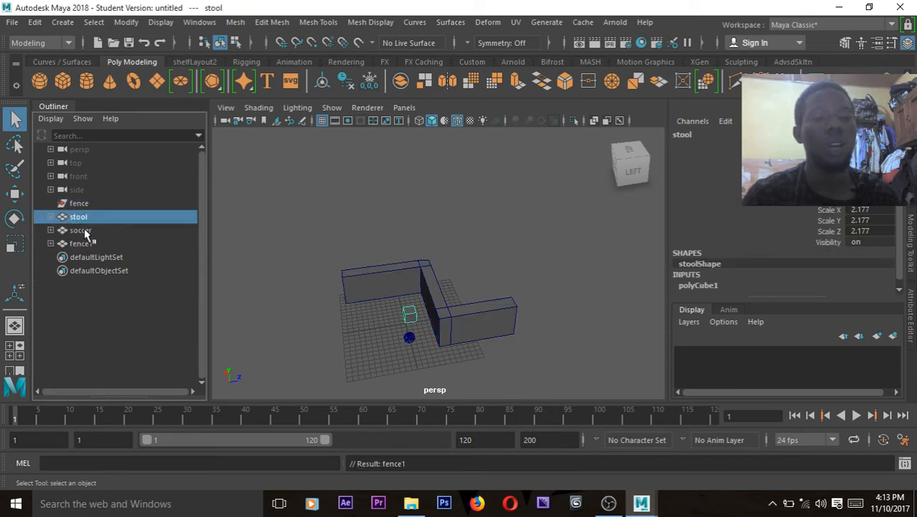
pyautogui.click(82, 230)
pyautogui.click(85, 241)
pyautogui.click(78, 204)
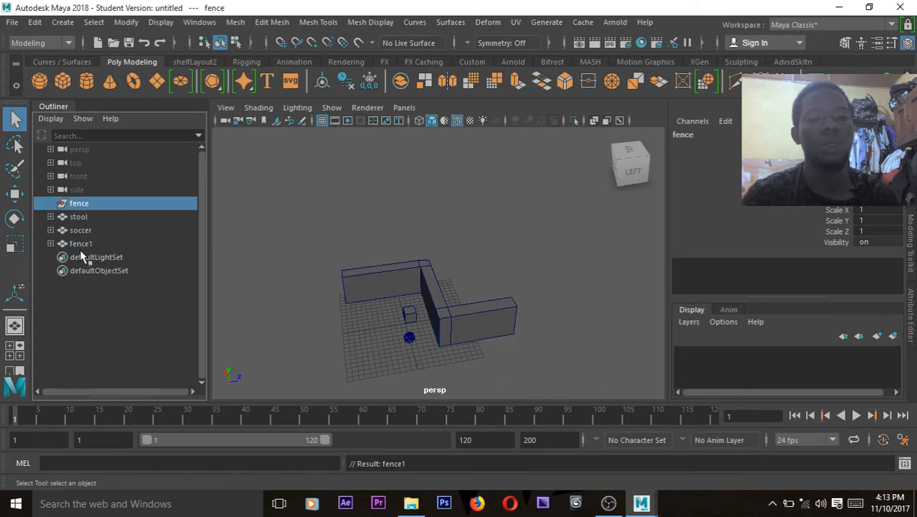
pyautogui.press('Delete')
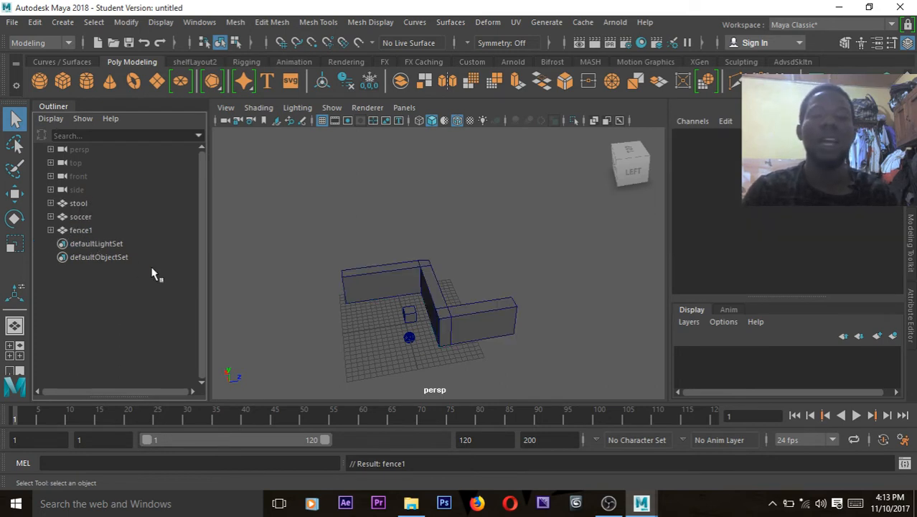
# - Move the fence mesh off the grid to about X 19.7, Y 3.3, Z 24.3
pyautogui.click(432, 290)
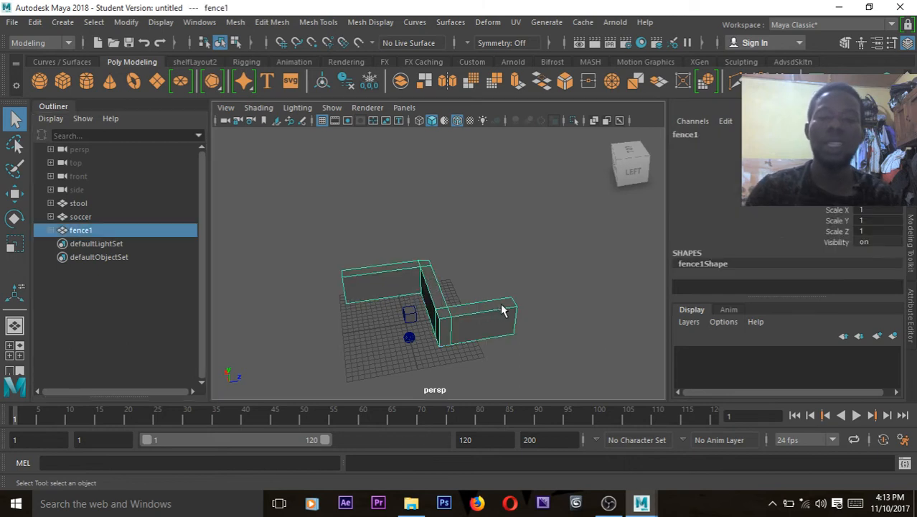
pyautogui.press('w')
pyautogui.moveTo(497, 286); pyautogui.dragTo(448, 301)
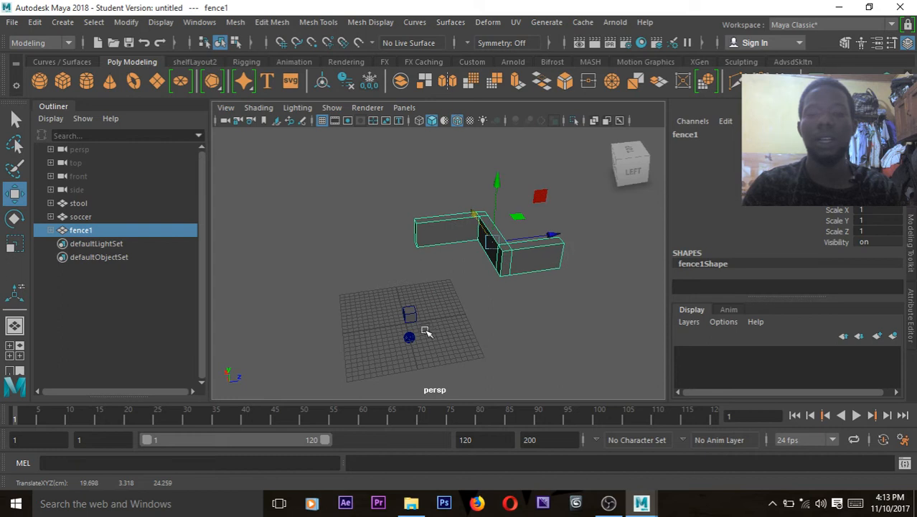
# - Scale the stool cube up uniformly to about 5.93 on all axes
pyautogui.click(413, 311)
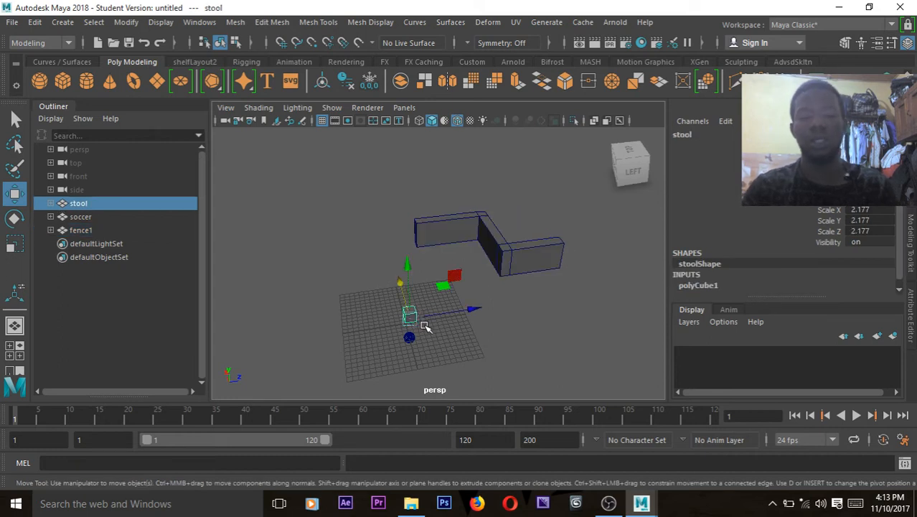
pyautogui.press('r')
pyautogui.moveTo(410, 316); pyautogui.dragTo(511, 260)
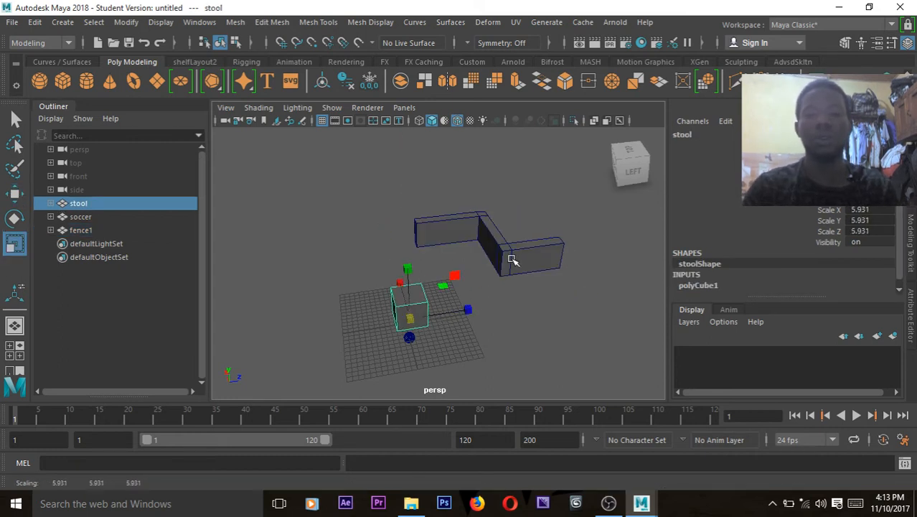
# - Move the fence mesh farther from the grid to about X 33.5, Z 33.9
pyautogui.click(511, 260)
pyautogui.press('w')
pyautogui.moveTo(550, 235); pyautogui.dragTo(588, 235)
pyautogui.moveTo(513, 217); pyautogui.dragTo(491, 189)
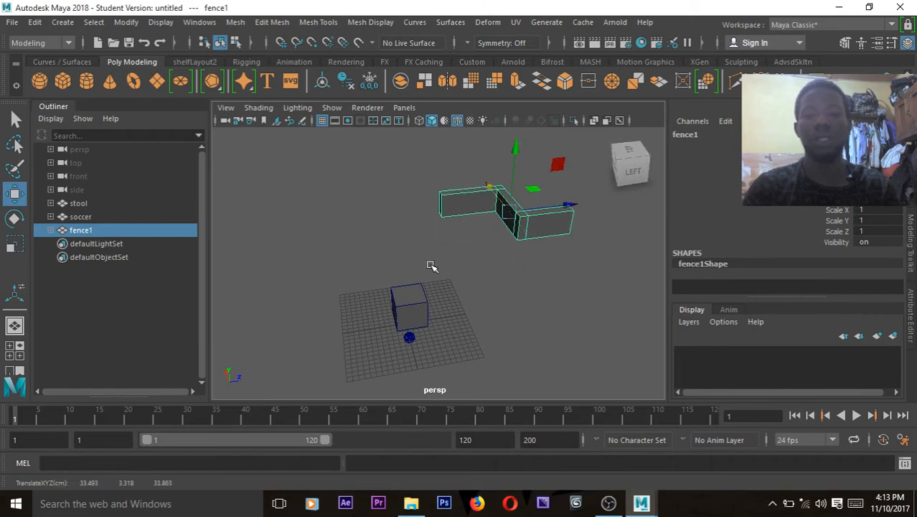
# - Raise the stool slightly to about Y 0.9, and alternate the selection between the stool and the fence
pyautogui.click(406, 307)
pyautogui.click(541, 223)
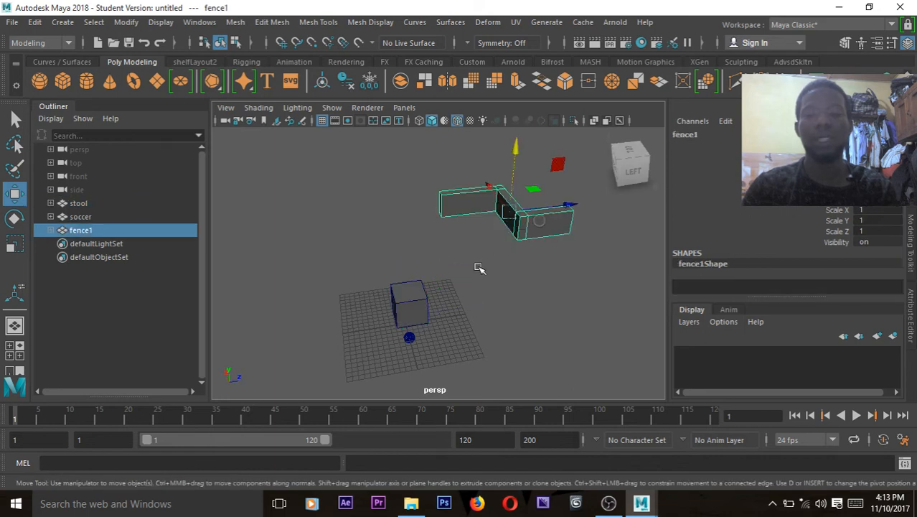
pyautogui.click(410, 308)
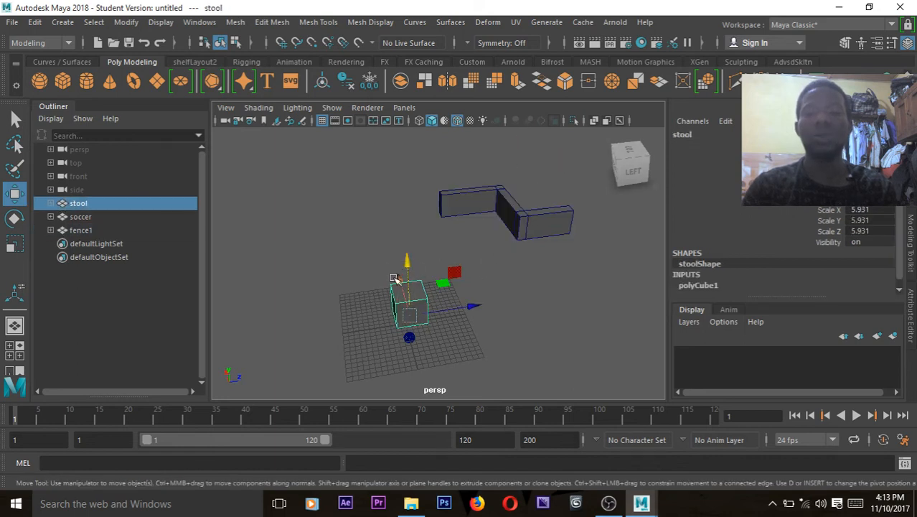
pyautogui.click(527, 230)
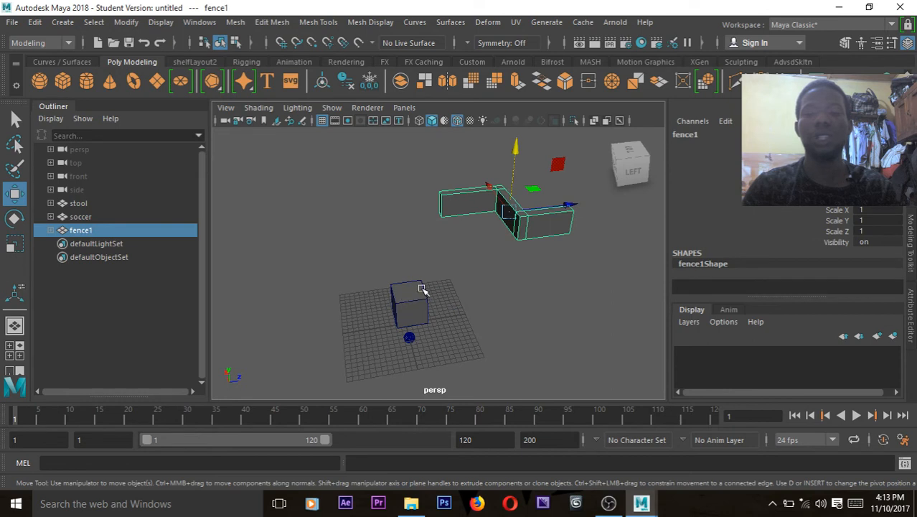
# - Move the soccer ball along the X axis to about -14.8
pyautogui.click(409, 339)
pyautogui.moveTo(400, 302); pyautogui.dragTo(415, 351)
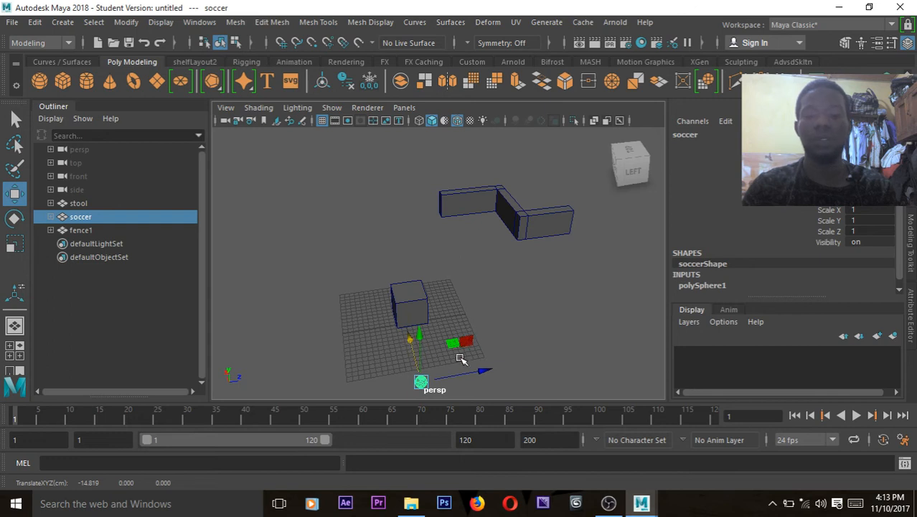
# - Move the stool around on its own and place it back on the grid at about X 2.1, Z 1.3
pyautogui.click(416, 303)
pyautogui.moveTo(475, 311); pyautogui.dragTo(527, 300)
pyautogui.moveTo(440, 273); pyautogui.dragTo(444, 279)
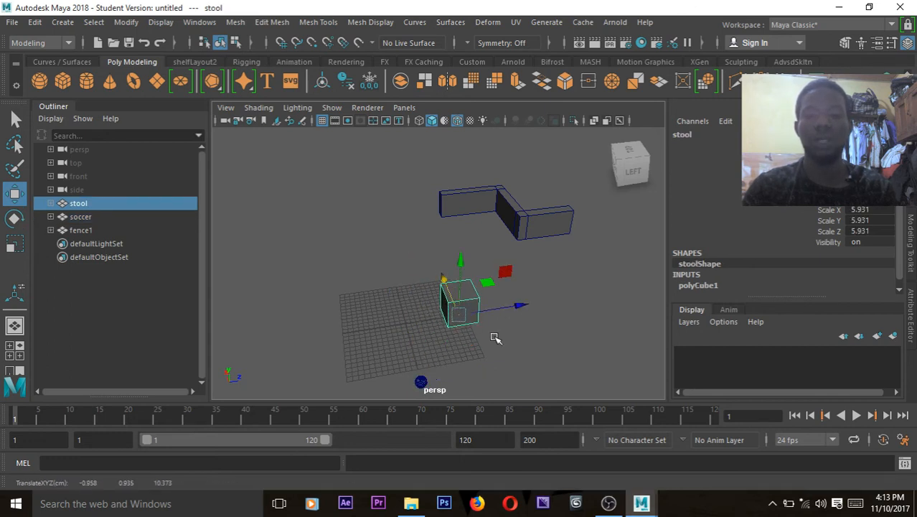
pyautogui.keyDown('alt'); pyautogui.moveTo(503, 364); pyautogui.dragTo(409, 308); pyautogui.keyUp('alt')
pyautogui.moveTo(467, 294); pyautogui.dragTo(435, 298)
pyautogui.moveTo(384, 335); pyautogui.dragTo(378, 317)
pyautogui.moveTo(433, 279); pyautogui.dragTo(476, 296)
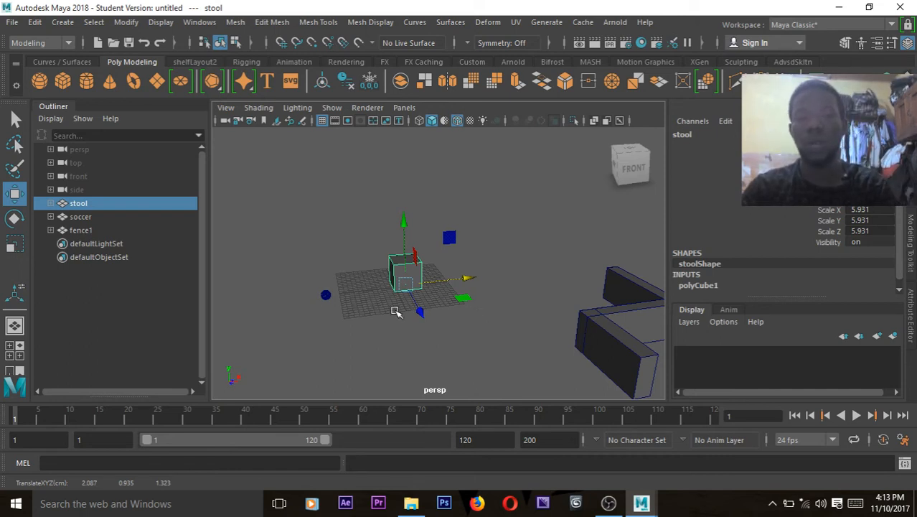
# - Parent the fence mesh to the stool, selecting the fence as child first and the stool as parent last
pyautogui.click(100, 231)
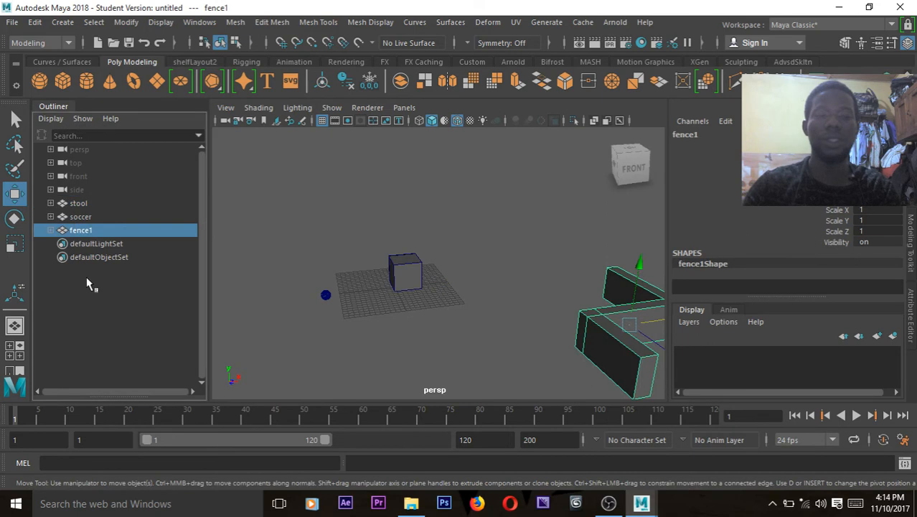
pyautogui.keyDown('shift'); pyautogui.click(78, 205); pyautogui.keyUp('shift')
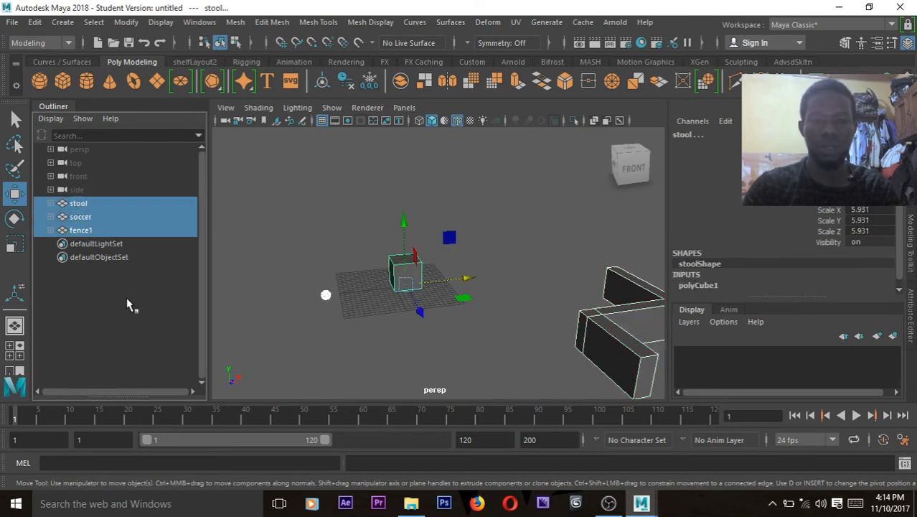
pyautogui.click(125, 295)
pyautogui.click(92, 231)
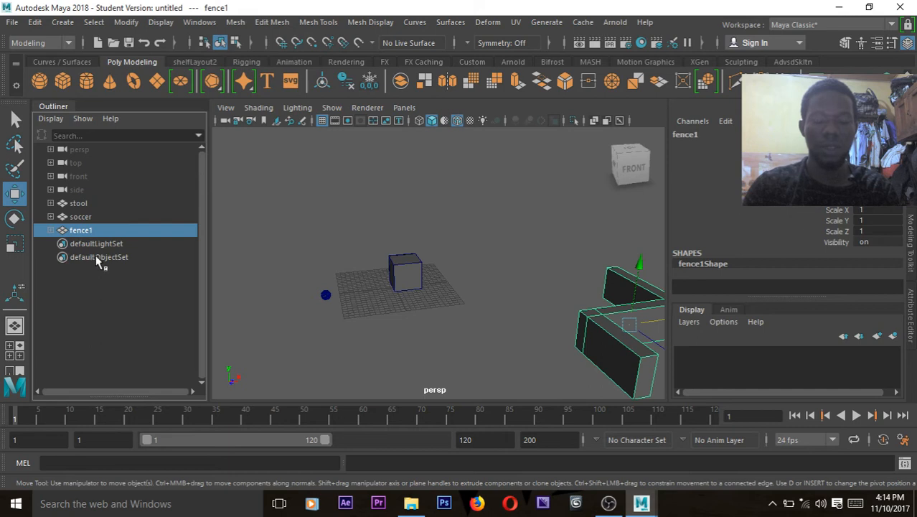
pyautogui.keyDown('ctrl'); pyautogui.click(81, 204); pyautogui.keyUp('ctrl')
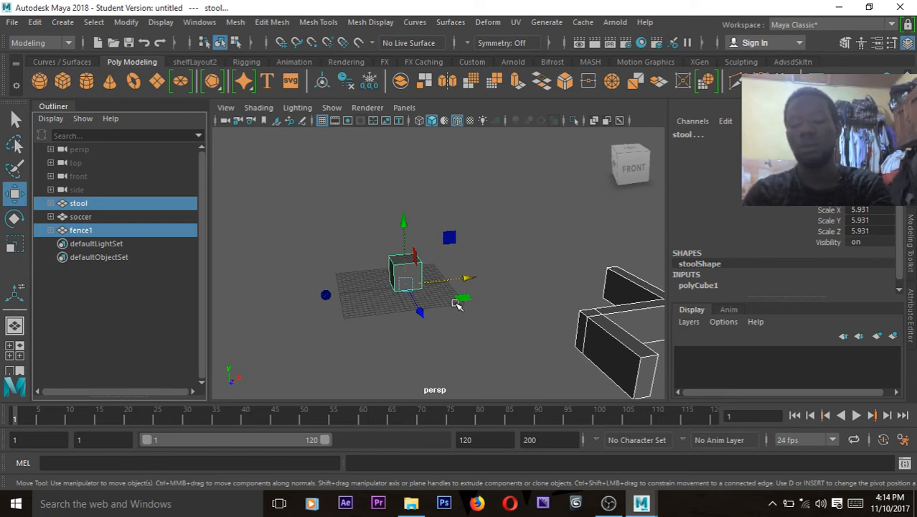
pyautogui.press('p')
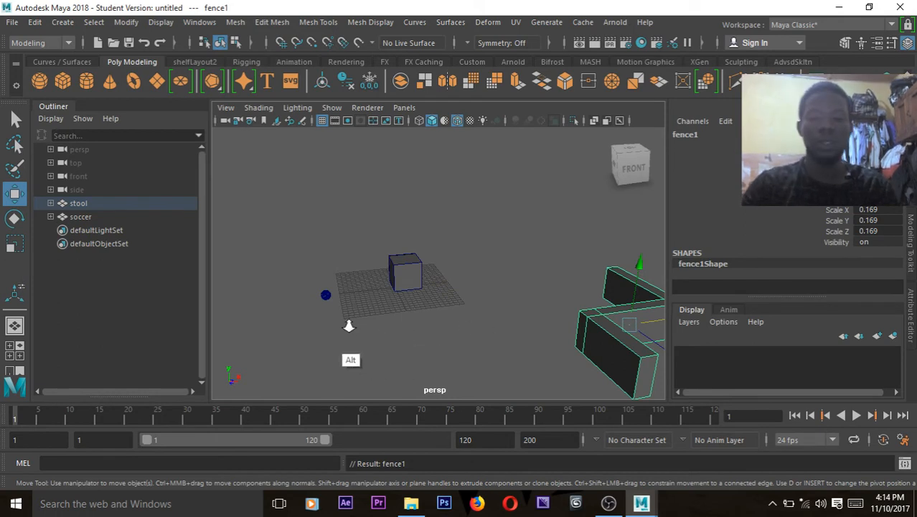
# - Move the child fence alone to about Z 48.5, and move the parent stool to about X 4.3, Z 5.3 to test the parenting
pyautogui.keyDown('alt'); pyautogui.moveTo(439, 289); pyautogui.dragTo(371, 245, button='right'); pyautogui.keyUp('alt')
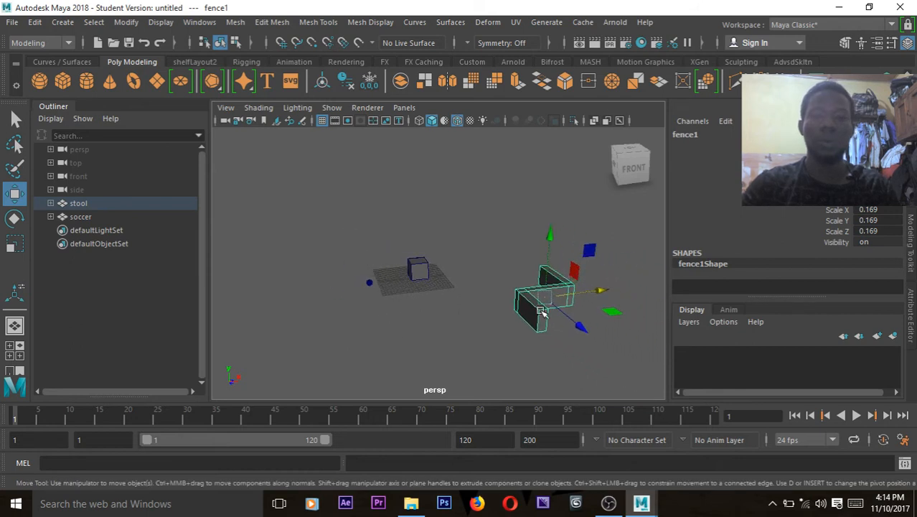
pyautogui.moveTo(579, 319); pyautogui.dragTo(587, 357)
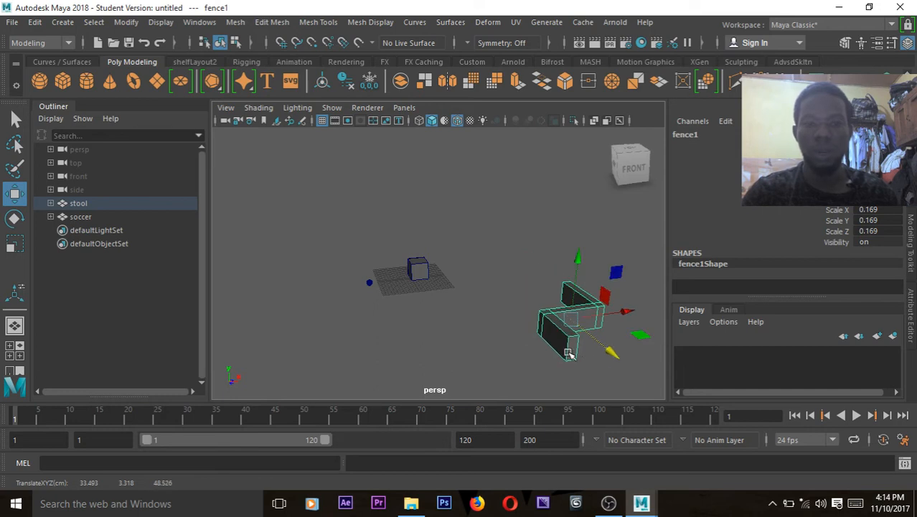
pyautogui.click(419, 268)
pyautogui.moveTo(430, 305)
pyautogui.mouseDown()
pyautogui.moveTo(408, 264)
pyautogui.moveTo(430, 323)
pyautogui.mouseUp()
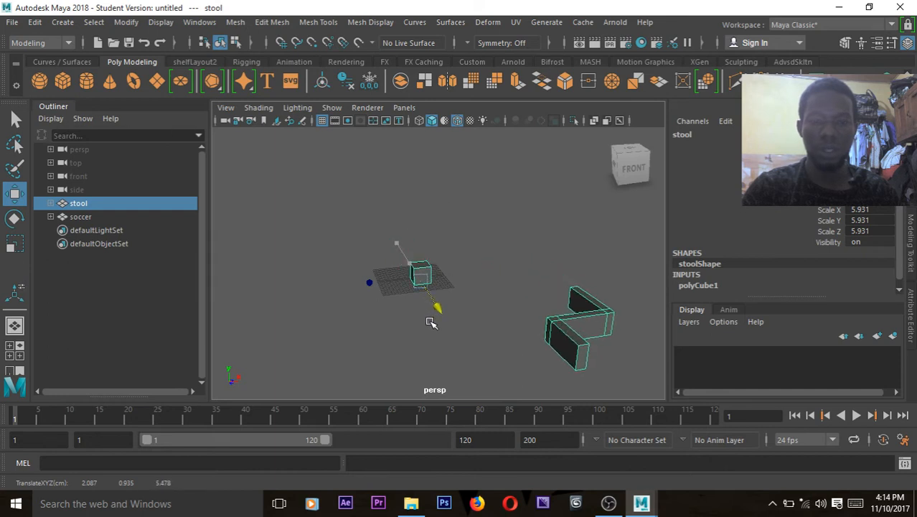
pyautogui.moveTo(481, 271)
pyautogui.mouseDown()
pyautogui.moveTo(520, 262)
pyautogui.moveTo(476, 289)
pyautogui.mouseUp()
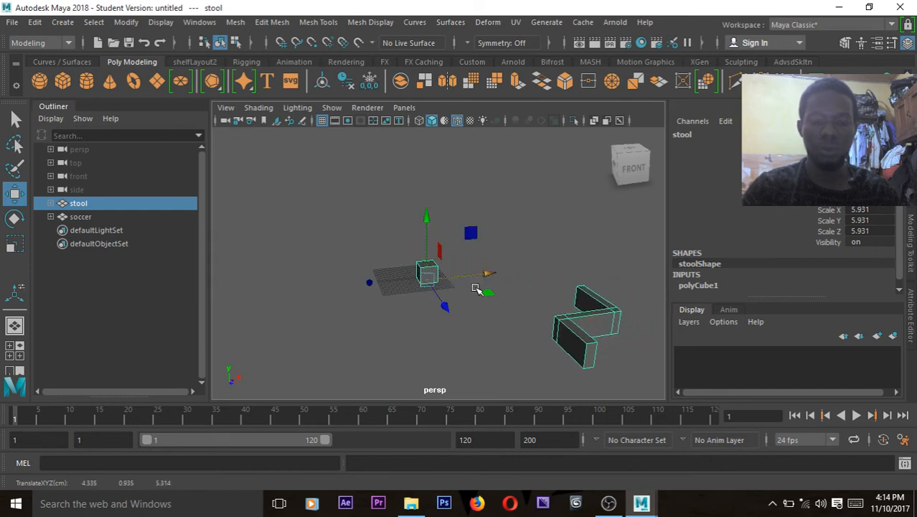
# - Test the parenting by rotating and moving the parent stool around the grid, and moving the child fence on its own
pyautogui.keyDown('alt'); pyautogui.moveTo(452, 348); pyautogui.dragTo(524, 362); pyautogui.keyUp('alt')
pyautogui.press('e')
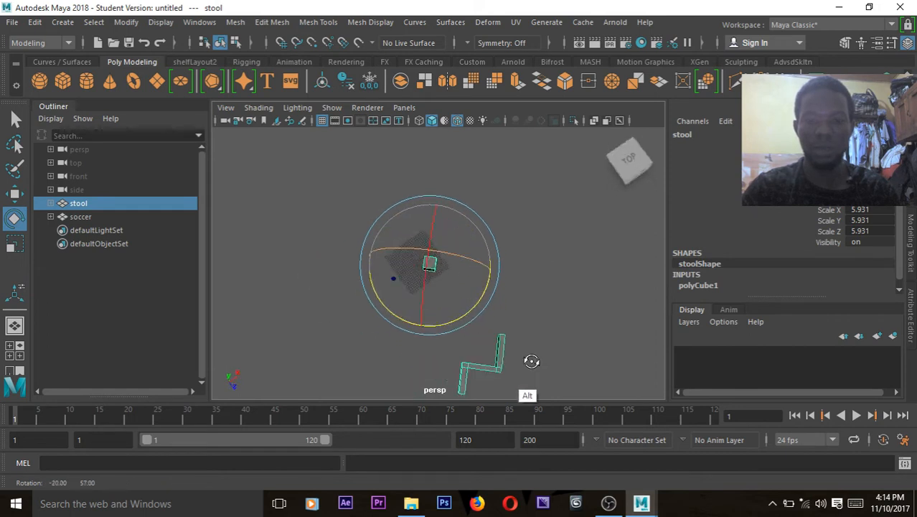
pyautogui.moveTo(479, 322); pyautogui.dragTo(400, 260)
pyautogui.press('w')
pyautogui.moveTo(329, 251); pyautogui.dragTo(321, 248)
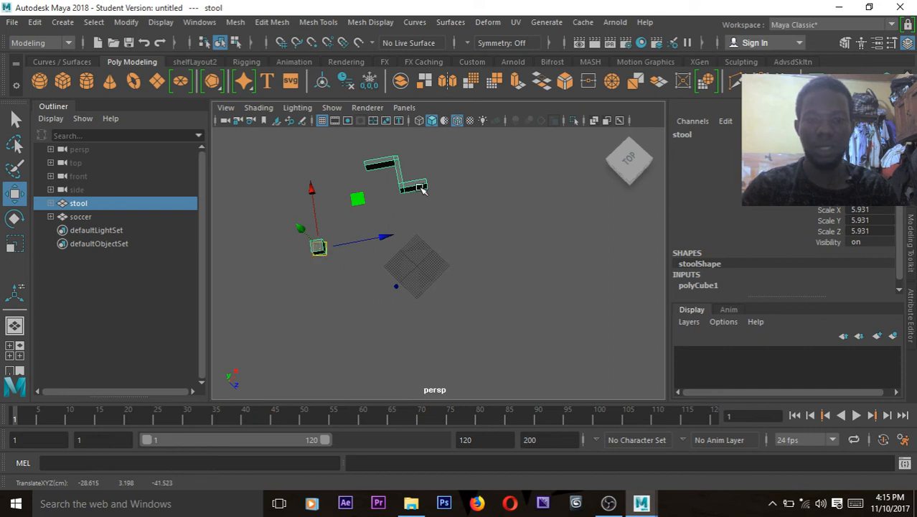
pyautogui.moveTo(380, 237)
pyautogui.mouseDown()
pyautogui.moveTo(493, 230)
pyautogui.moveTo(376, 250)
pyautogui.mouseUp()
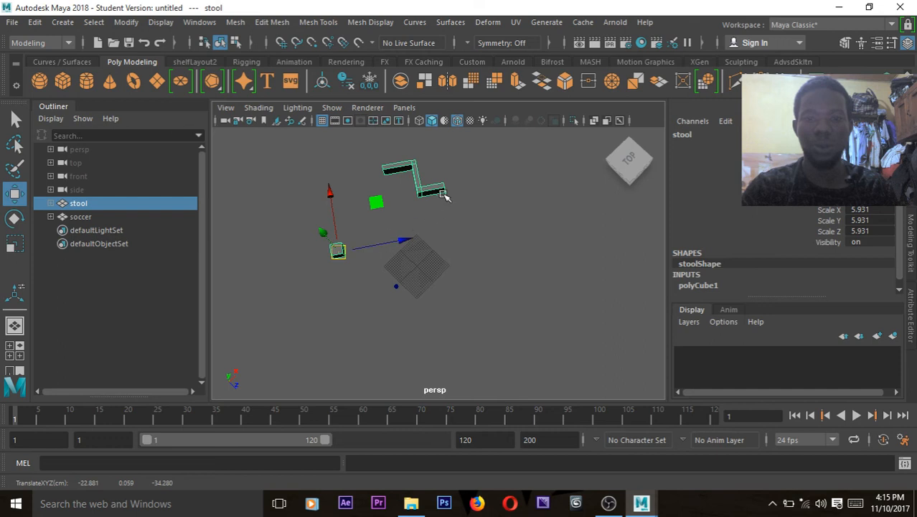
pyautogui.click(437, 193)
pyautogui.moveTo(425, 165); pyautogui.dragTo(526, 246)
# - Undo the test moves and rotation back through the parenting, so the fence and stool are separate objects again
pyautogui.hotkey('ctrl', 'z')
pyautogui.hotkey('ctrl', 'z')
pyautogui.hotkey('ctrl', 'z')
pyautogui.hotkey('ctrl', 'z')
pyautogui.hotkey('ctrl', 'z')
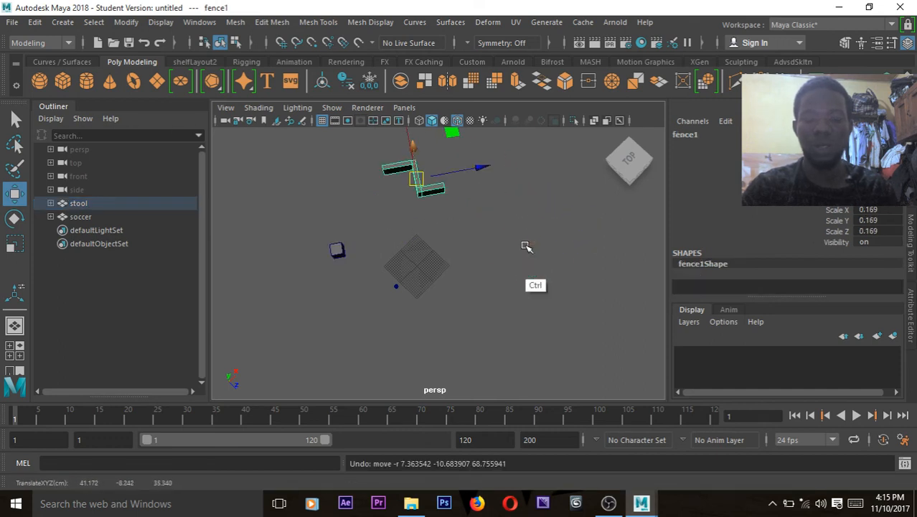
pyautogui.hotkey('ctrl', 'z')
pyautogui.hotkey('ctrl', 'z')
pyautogui.hotkey('ctrl', 'z')
pyautogui.hotkey('ctrl', 'z')
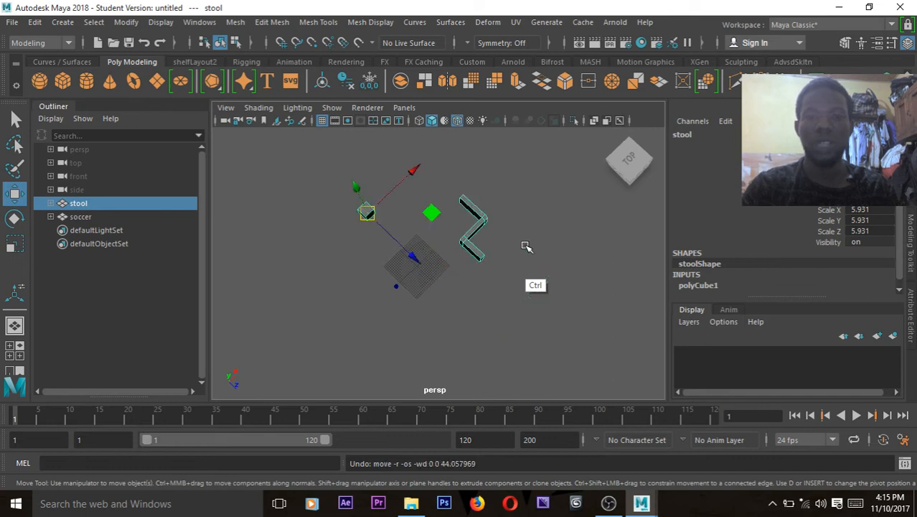
pyautogui.hotkey('ctrl', 'z')
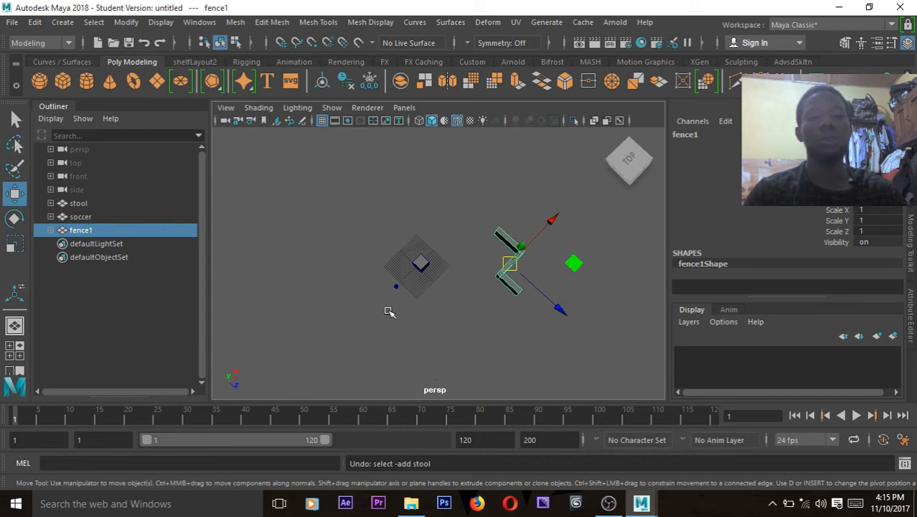
# - Collapse the Outliner and expand it again
pyautogui.click(60, 118)
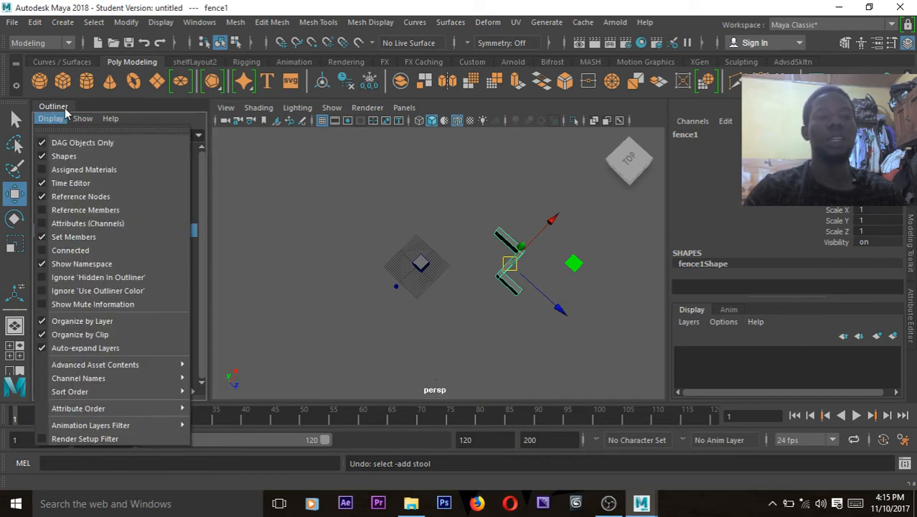
pyautogui.click(63, 108)
pyautogui.click(63, 108)
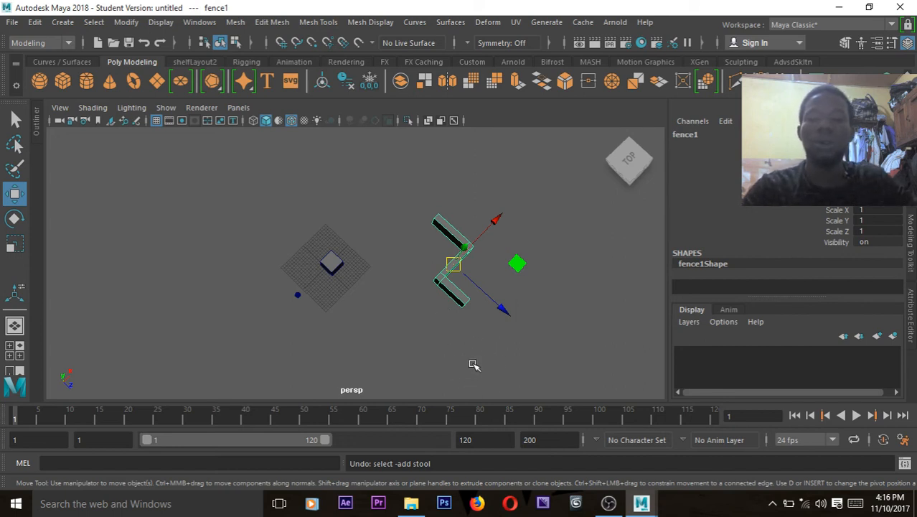
pyautogui.keyDown('alt'); pyautogui.moveTo(444, 388); pyautogui.dragTo(370, 303); pyautogui.keyUp('alt')
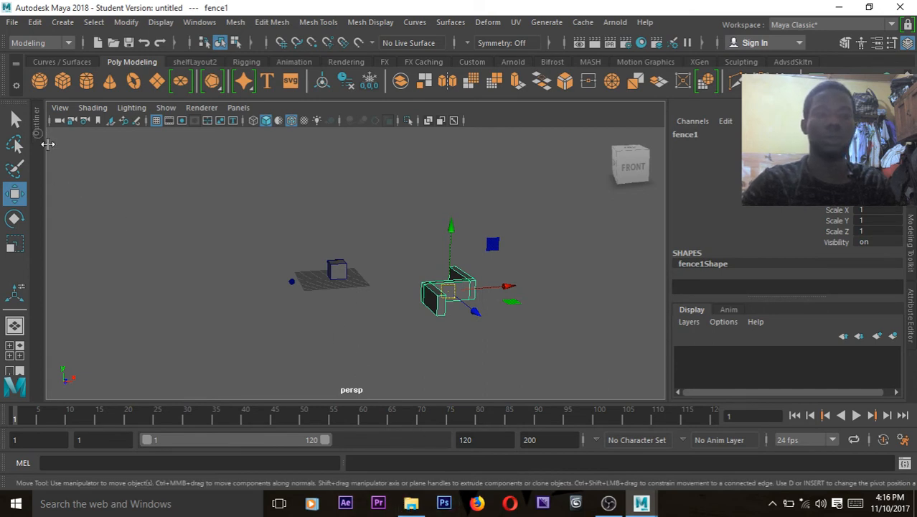
pyautogui.click(38, 127)
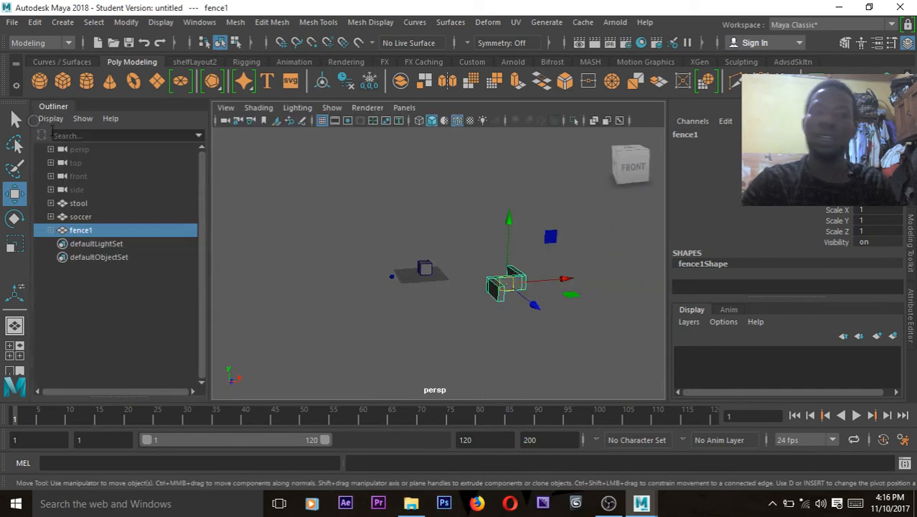
# - Delete the stool and fence1 from the scene
pyautogui.click(79, 205)
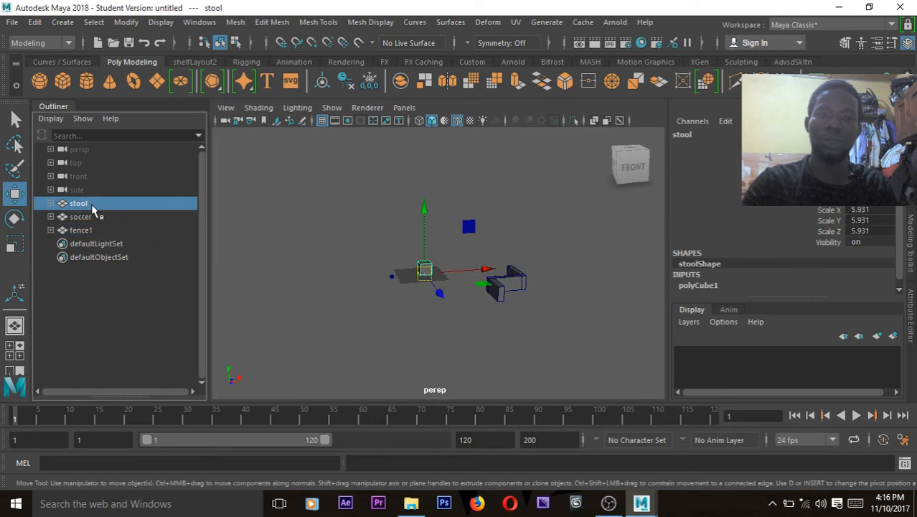
pyautogui.keyDown('ctrl'); pyautogui.click(85, 230); pyautogui.keyUp('ctrl')
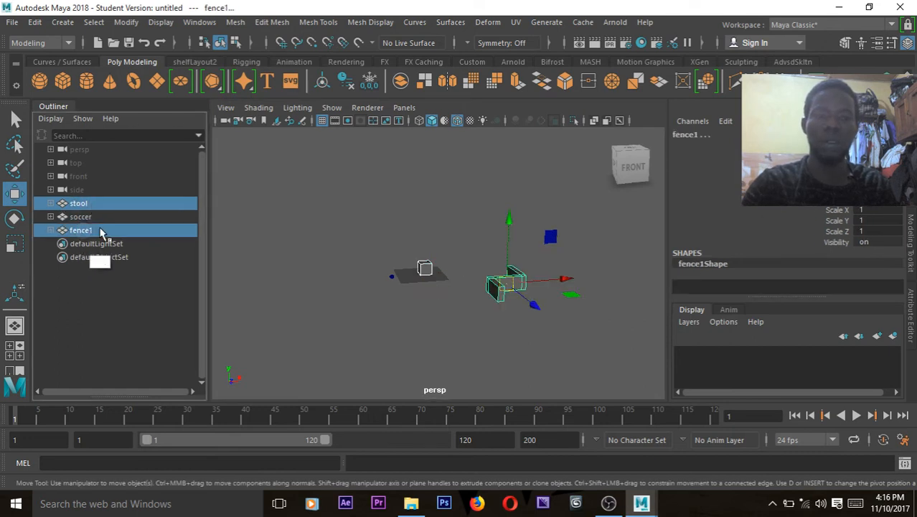
pyautogui.press('Delete')
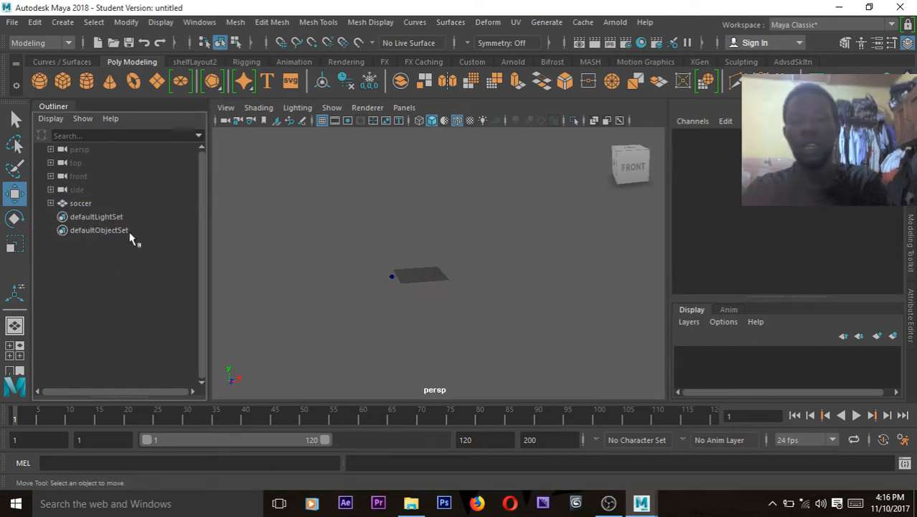
# - Move the soccer ball along X to about 0.017 and raise it vertically, with the Outliner collapsed
pyautogui.click(398, 280)
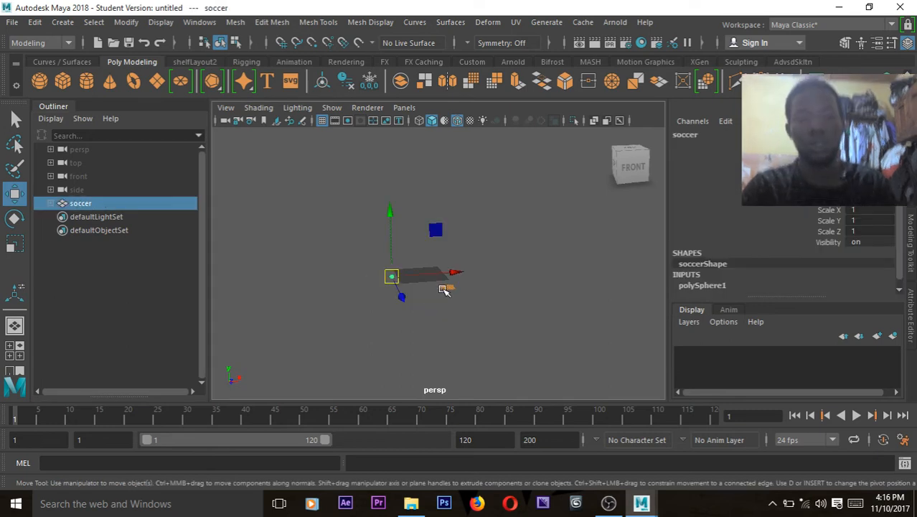
pyautogui.moveTo(454, 272); pyautogui.dragTo(484, 273)
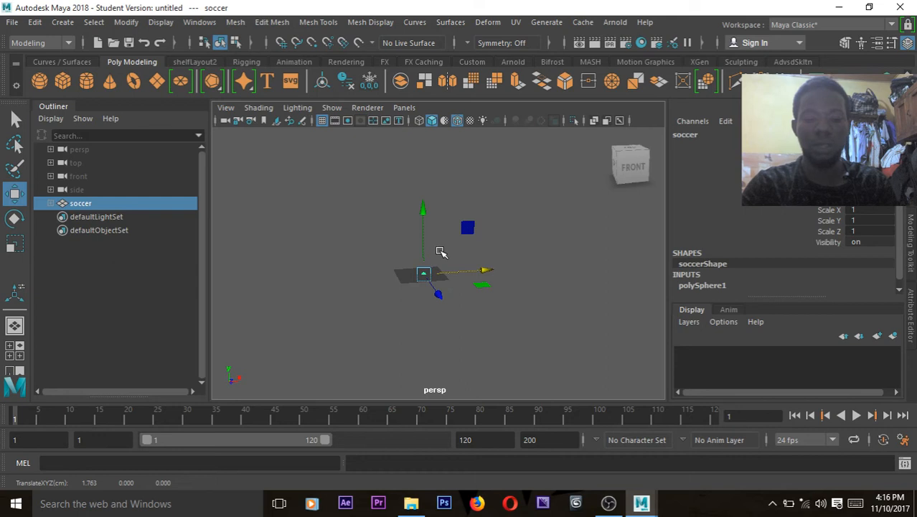
pyautogui.press('f')
pyautogui.moveTo(439, 206); pyautogui.dragTo(456, 118)
pyautogui.doubleClick(61, 107)
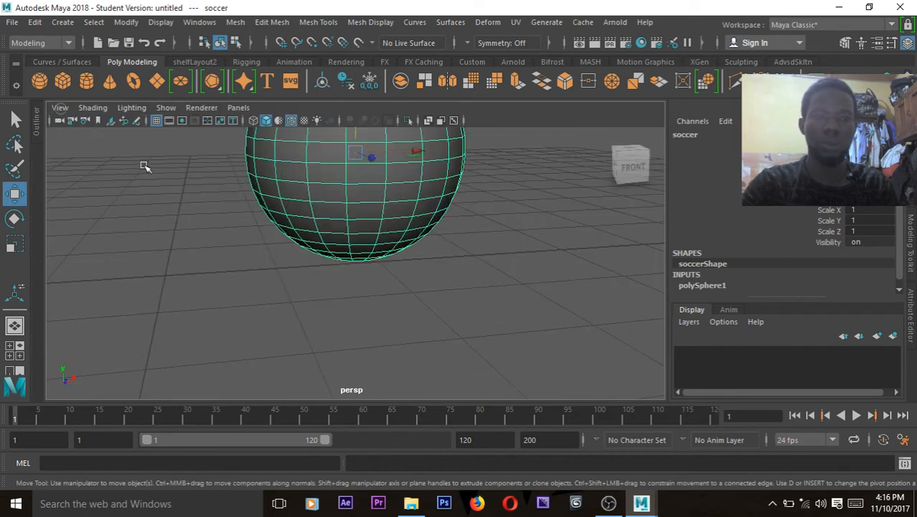
pyautogui.keyDown('alt'); pyautogui.moveTo(311, 268); pyautogui.dragTo(103, 204, button='right'); pyautogui.keyUp('alt')
pyautogui.keyDown('alt'); pyautogui.moveTo(321, 271); pyautogui.dragTo(223, 227, button='right'); pyautogui.keyUp('alt')
pyautogui.moveTo(419, 233); pyautogui.dragTo(373, 235)
# - Lower the soccer ball in the side view to about Y 1.0 so it rests on the grid line
pyautogui.keyDown('alt'); pyautogui.moveTo(346, 346); pyautogui.dragTo(289, 317); pyautogui.keyUp('alt')
pyautogui.press('space')
pyautogui.press('space')
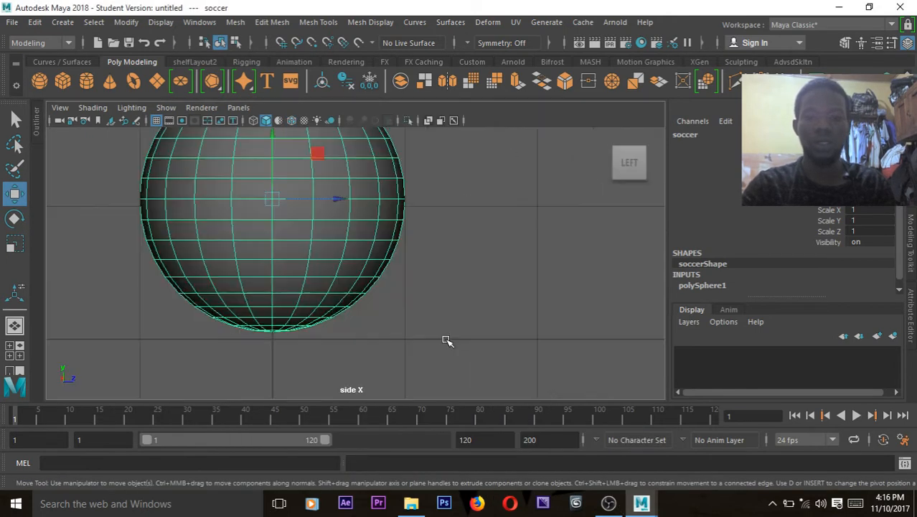
pyautogui.keyDown('alt'); pyautogui.moveTo(295, 271); pyautogui.dragTo(147, 217, button='right'); pyautogui.keyUp('alt')
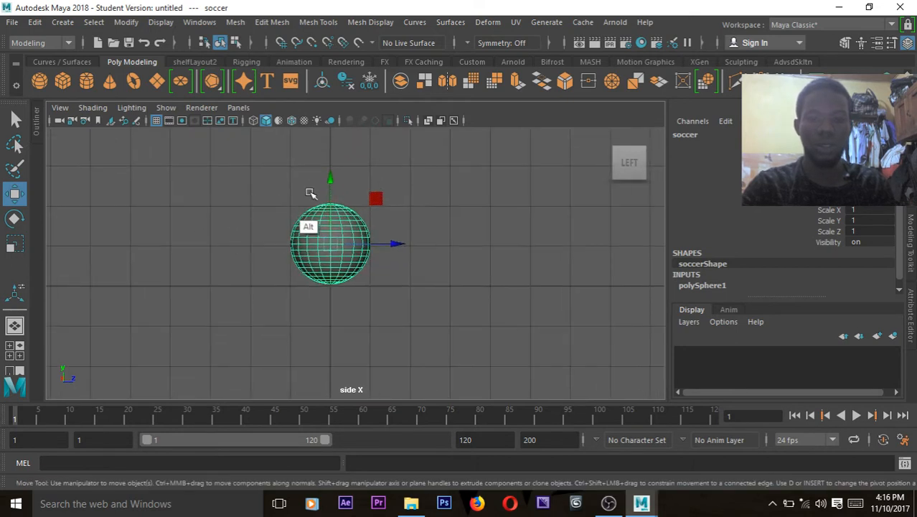
pyautogui.keyDown('alt'); pyautogui.moveTo(327, 178); pyautogui.dragTo(477, 230, button='right'); pyautogui.keyUp('alt')
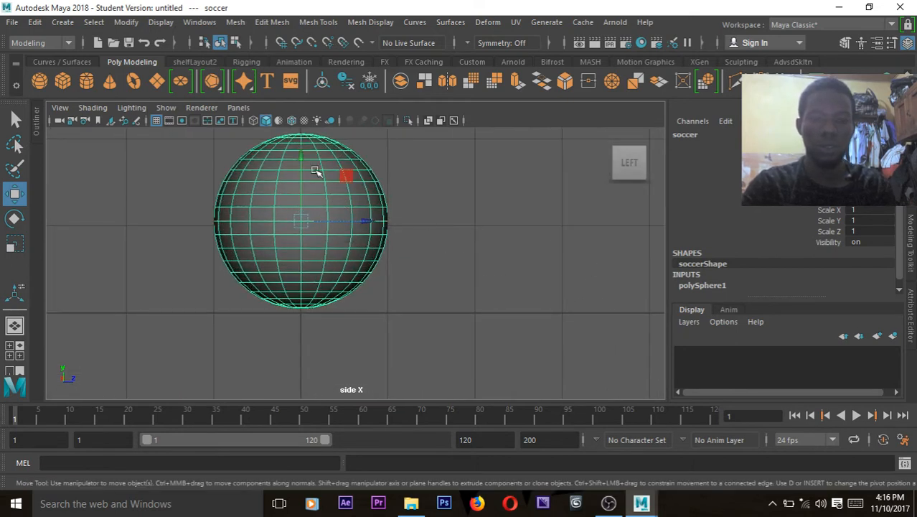
pyautogui.moveTo(301, 153); pyautogui.dragTo(301, 158)
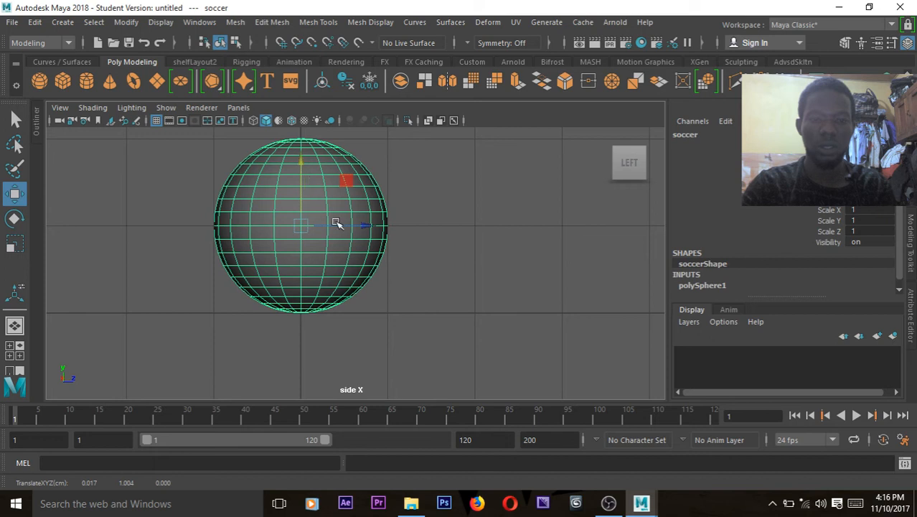
pyautogui.press('space')
pyautogui.press('space')
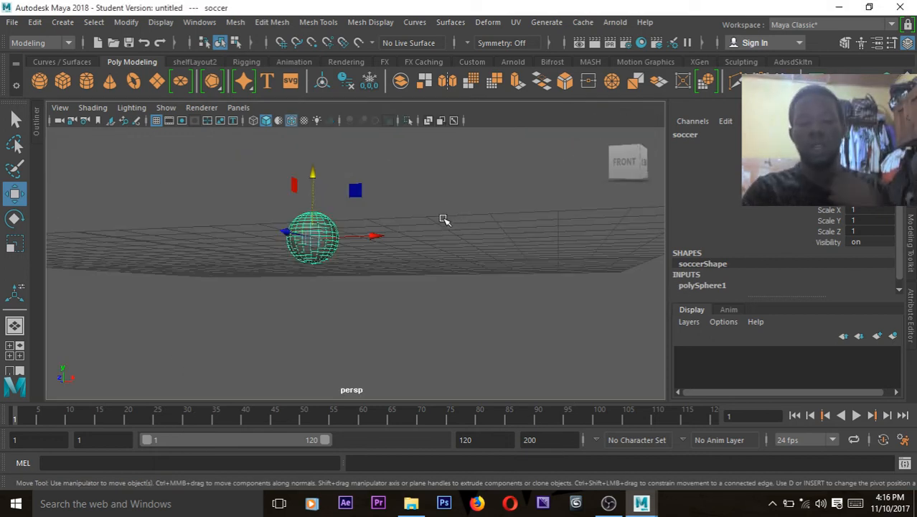
# - Create a polygon plane as the ground under the soccer ball, drawn corner to corner around the grid
pyautogui.moveTo(438, 215)
pyautogui.keyDown('alt'); pyautogui.mouseDown()
pyautogui.moveTo(442, 268)
pyautogui.moveTo(508, 254)
pyautogui.moveTo(428, 227)
pyautogui.moveTo(444, 219)
pyautogui.mouseUp(); pyautogui.keyUp('alt')
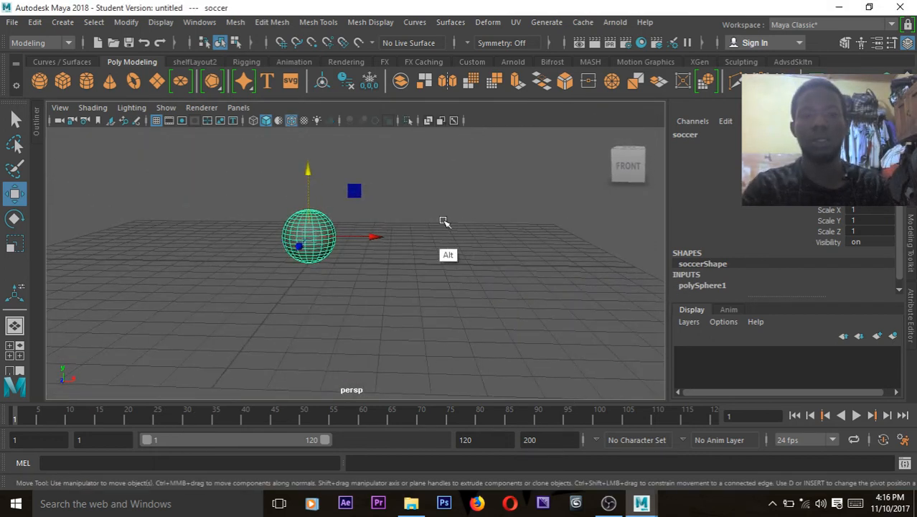
pyautogui.click(157, 81)
pyautogui.keyDown('alt'); pyautogui.moveTo(348, 250); pyautogui.dragTo(369, 293); pyautogui.keyUp('alt')
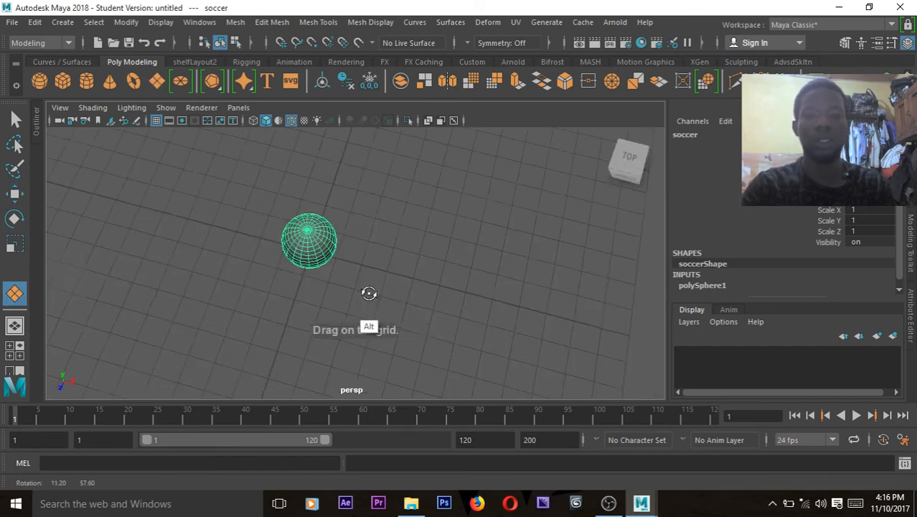
pyautogui.keyDown('alt'); pyautogui.moveTo(323, 247); pyautogui.dragTo(103, 168, button='right'); pyautogui.keyUp('alt')
pyautogui.moveTo(272, 140); pyautogui.dragTo(418, 396)
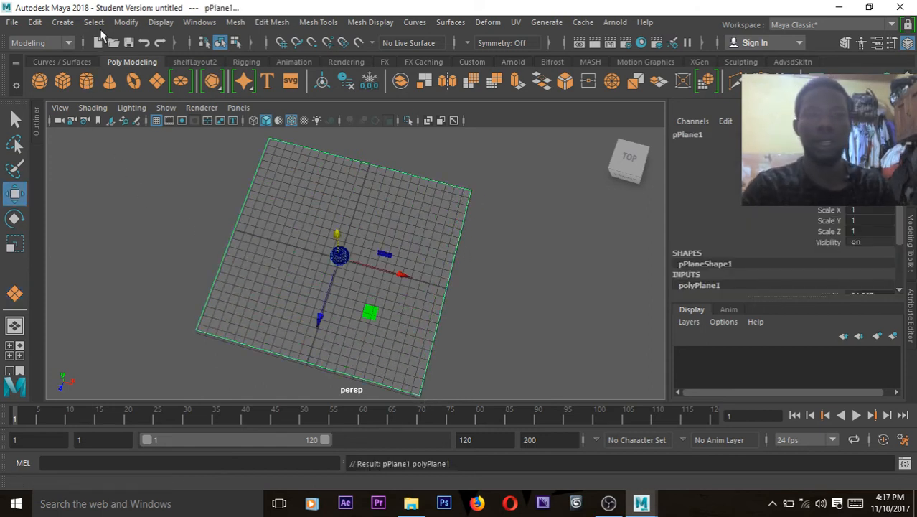
# - Turn off Interactive Creation for polygon primitives
pyautogui.click(62, 23)
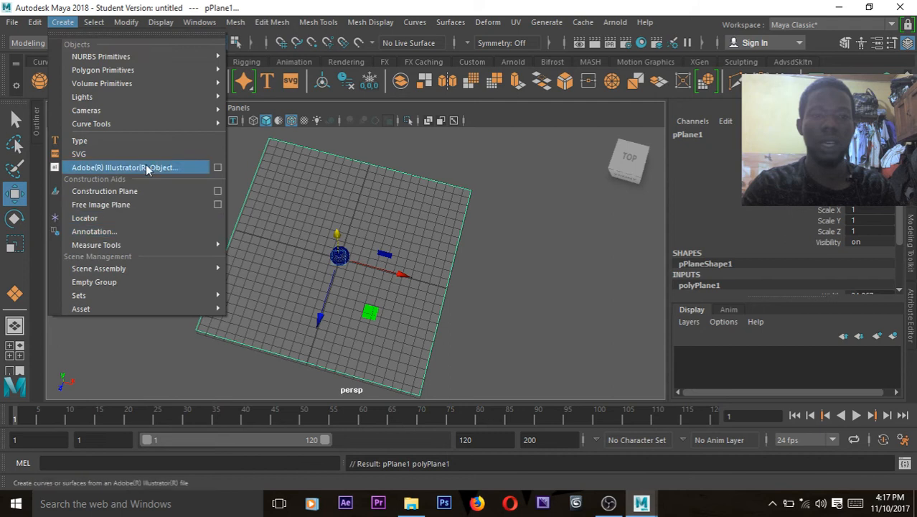
pyautogui.moveTo(188, 68)
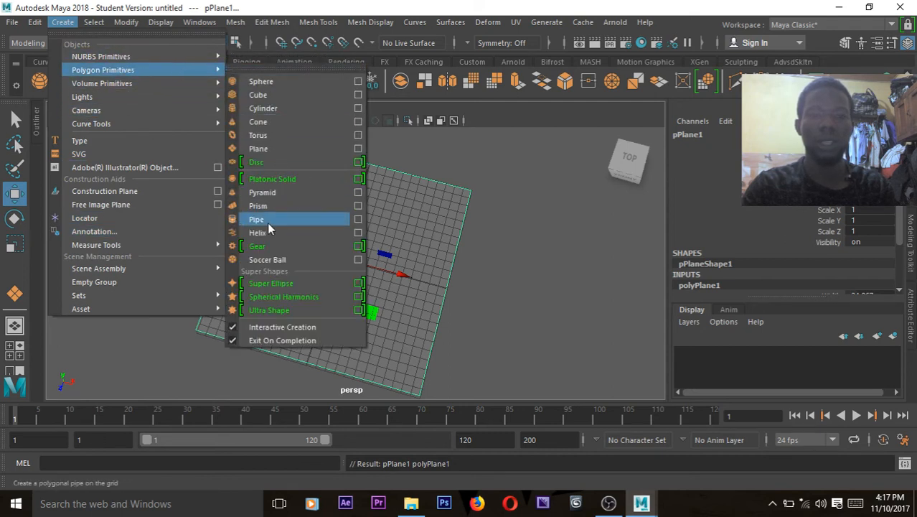
pyautogui.click(267, 327)
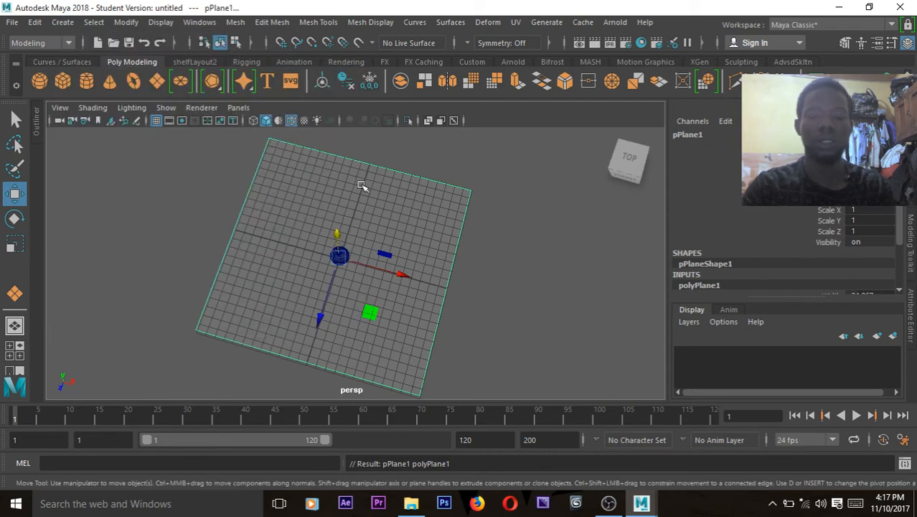
# - Frame the ball on the plane at a low angle and extend the playback range to frame 200
pyautogui.keyDown('alt'); pyautogui.moveTo(371, 314); pyautogui.dragTo(397, 254); pyautogui.keyUp('alt')
pyautogui.keyDown('alt'); pyautogui.moveTo(364, 307); pyautogui.dragTo(373, 277); pyautogui.keyUp('alt')
pyautogui.keyDown('alt'); pyautogui.moveTo(312, 293); pyautogui.dragTo(579, 303, button='right'); pyautogui.keyUp('alt')
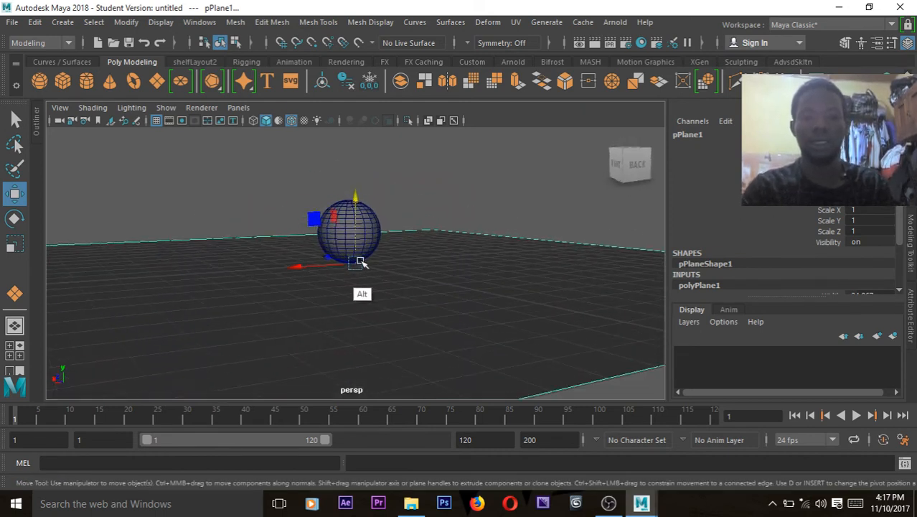
pyautogui.keyDown('alt'); pyautogui.moveTo(387, 289); pyautogui.dragTo(468, 287, button='right'); pyautogui.keyUp('alt')
pyautogui.keyDown('alt'); pyautogui.moveTo(384, 263); pyautogui.dragTo(350, 272); pyautogui.keyUp('alt')
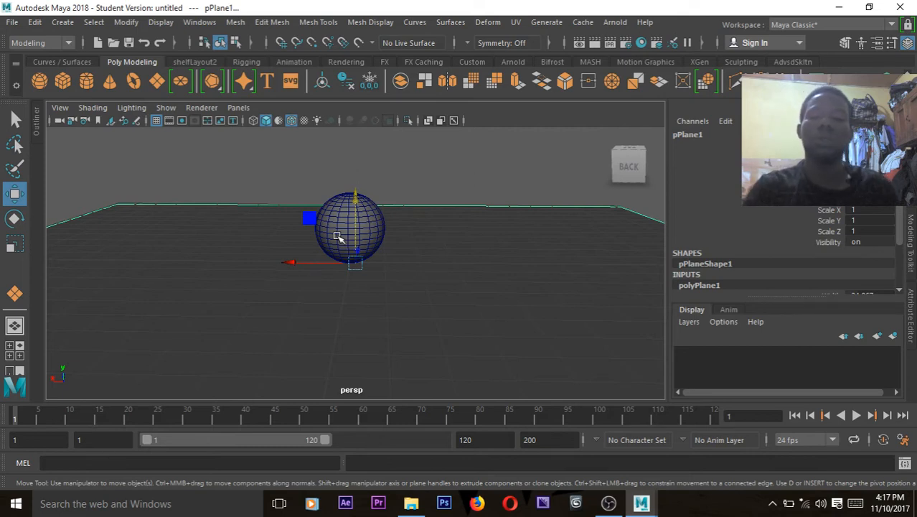
pyautogui.moveTo(325, 441); pyautogui.dragTo(497, 431)
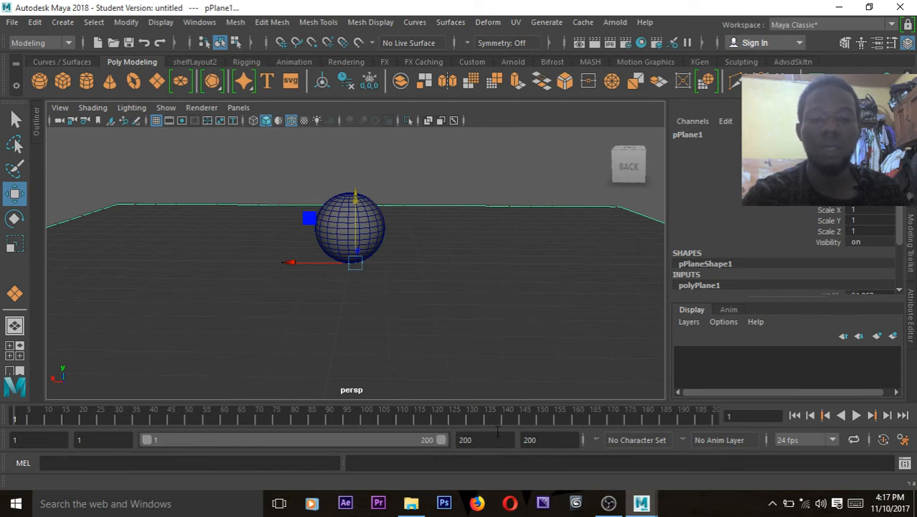
# - Examine the general working units and the animation tangent and blending settings in the preferences
pyautogui.click(903, 440)
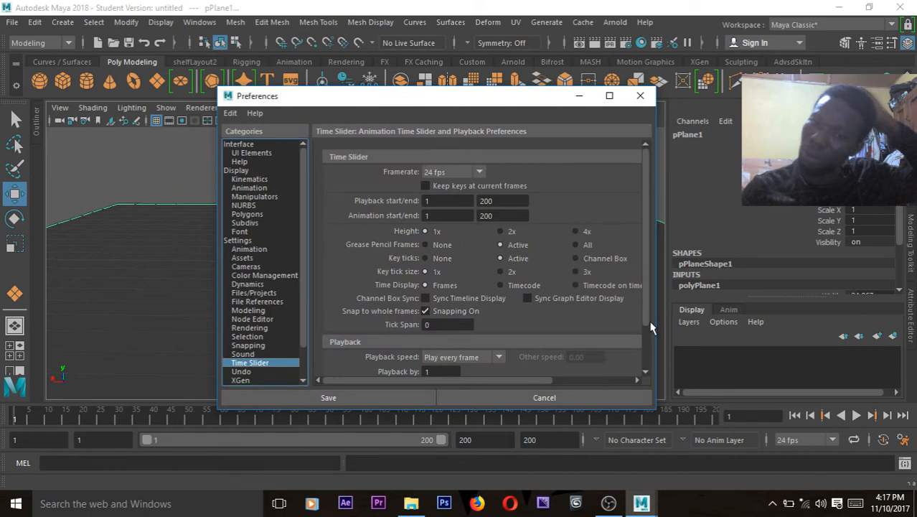
pyautogui.click(244, 241)
pyautogui.click(253, 249)
pyautogui.click(256, 241)
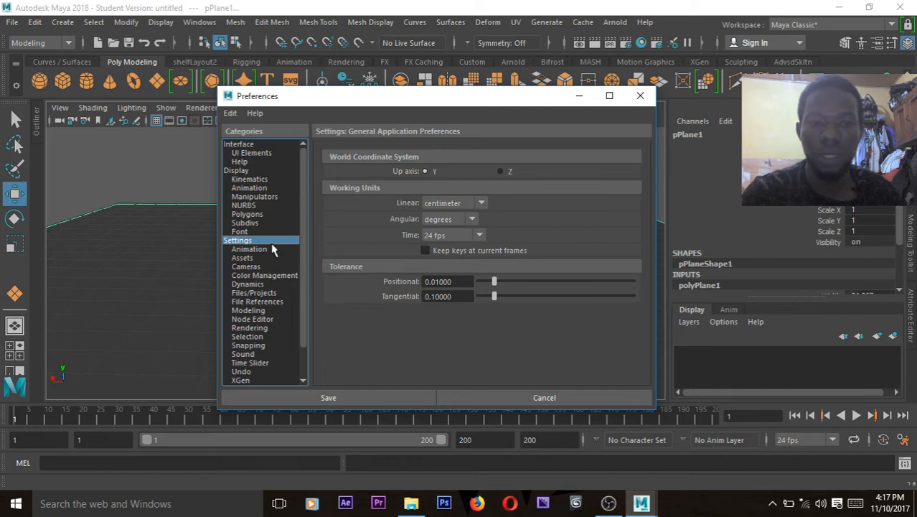
pyautogui.click(271, 249)
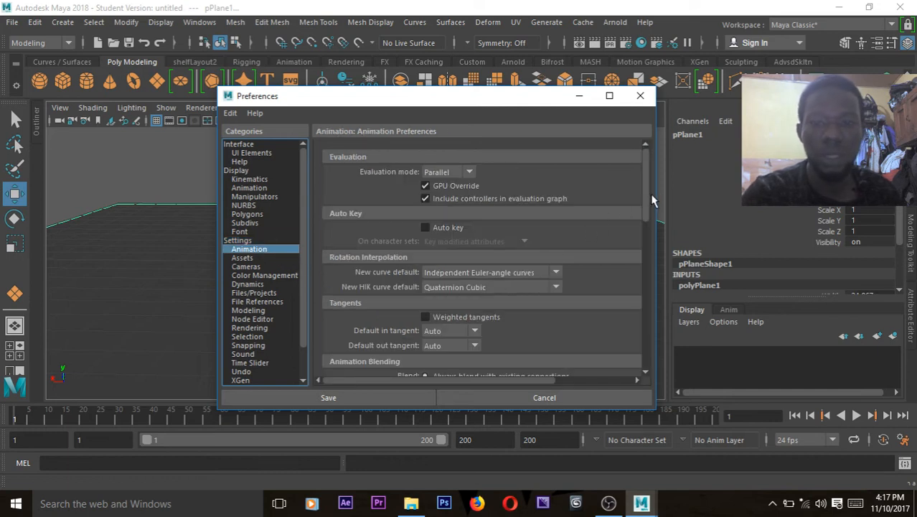
pyautogui.moveTo(650, 201); pyautogui.dragTo(648, 229)
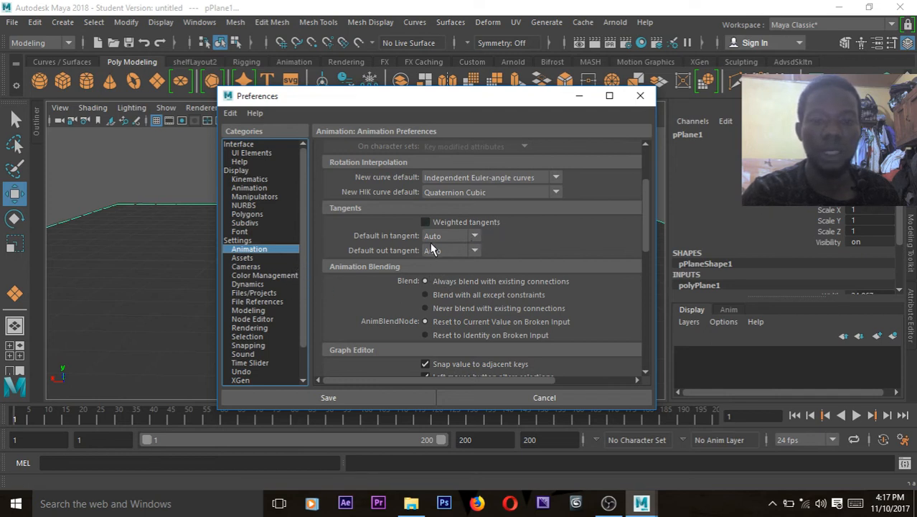
pyautogui.moveTo(304, 283); pyautogui.dragTo(300, 318)
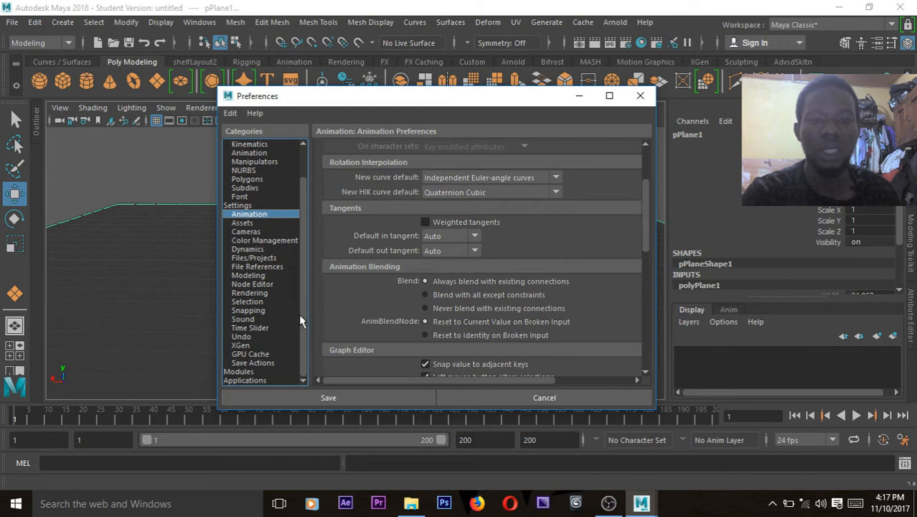
# - Set the Time Slider playback speed to 24 fps x 1 and save the preferences
pyautogui.click(251, 328)
pyautogui.moveTo(644, 200); pyautogui.dragTo(561, 286)
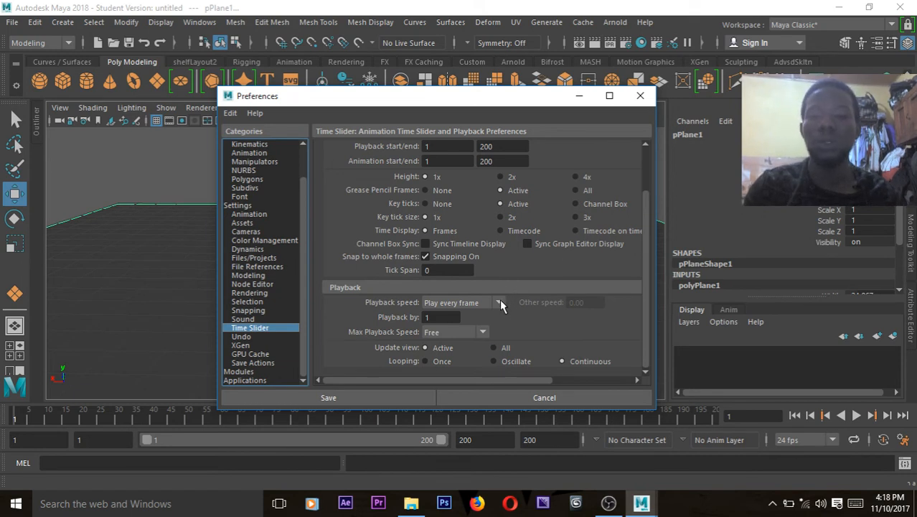
pyautogui.click(498, 303)
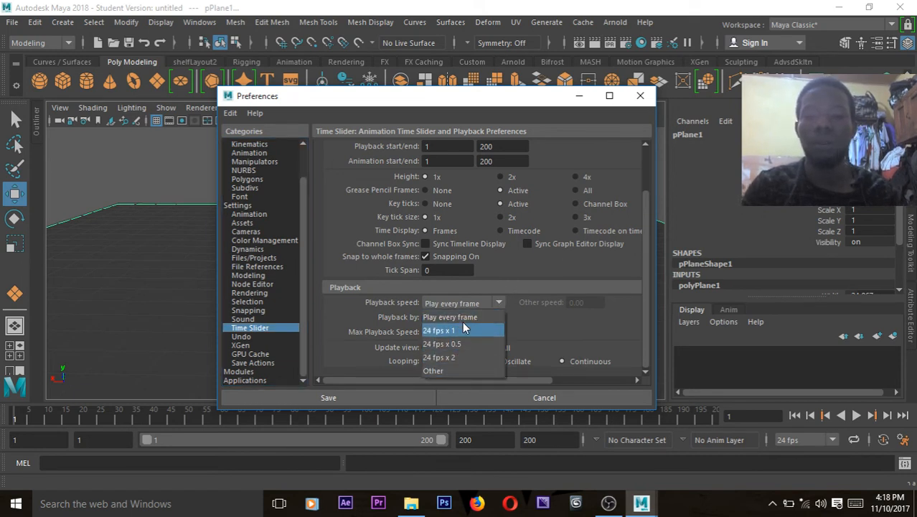
pyautogui.click(490, 304)
pyautogui.click(496, 302)
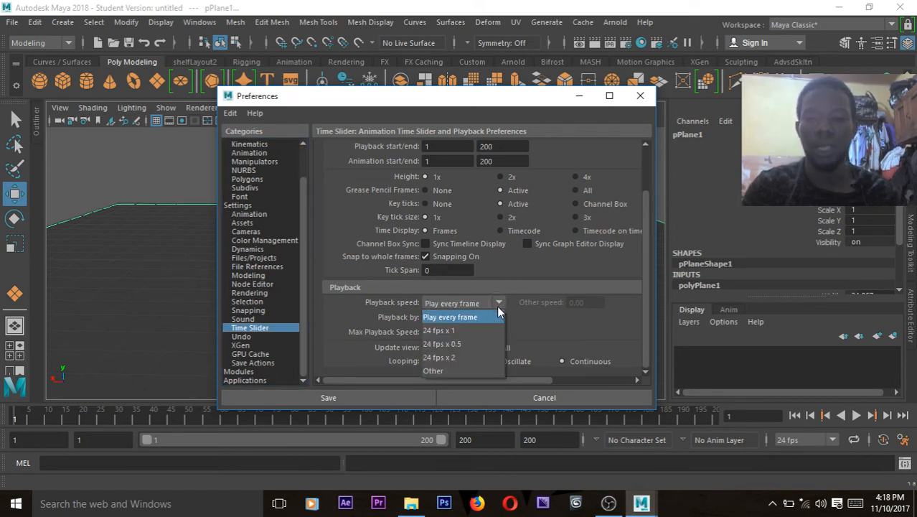
pyautogui.click(497, 304)
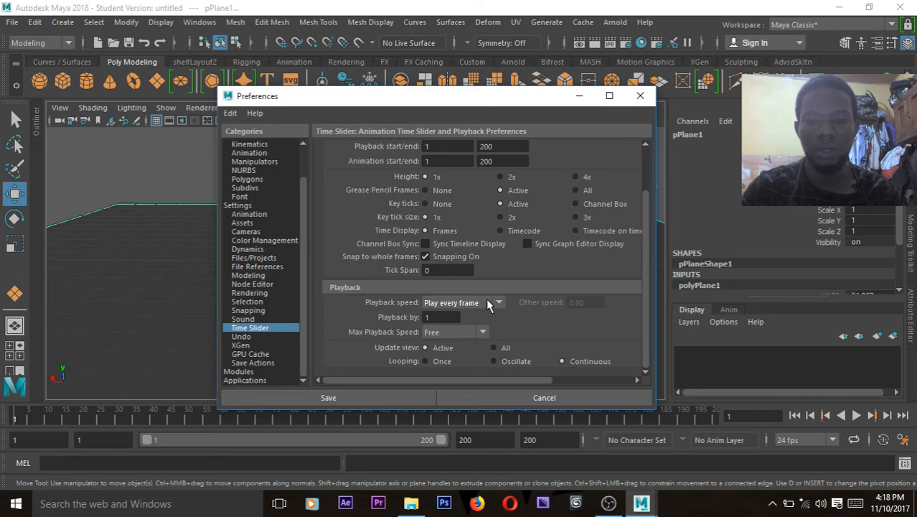
pyautogui.click(486, 302)
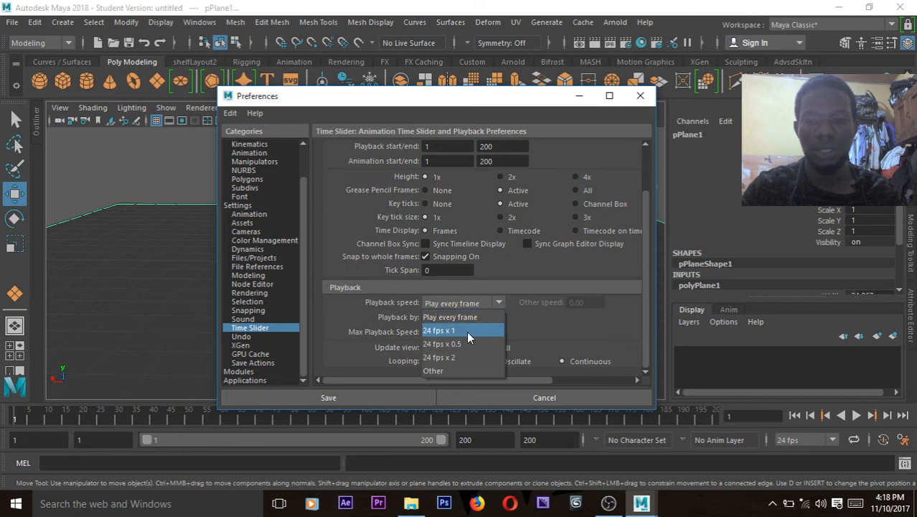
pyautogui.click(466, 331)
pyautogui.click(490, 303)
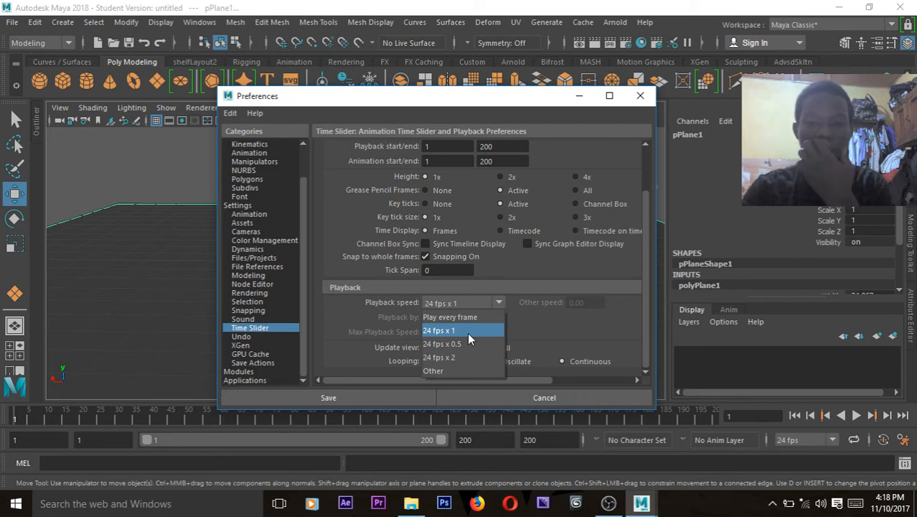
pyautogui.click(481, 301)
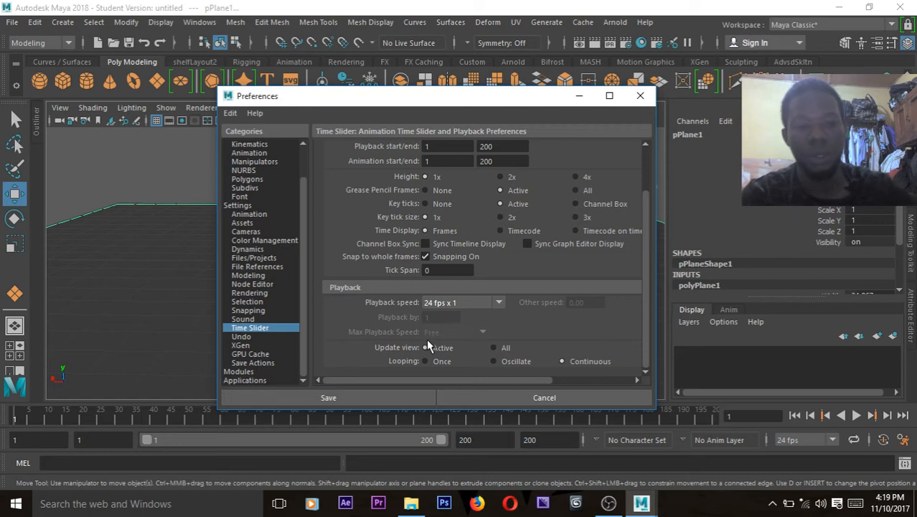
pyautogui.click(360, 397)
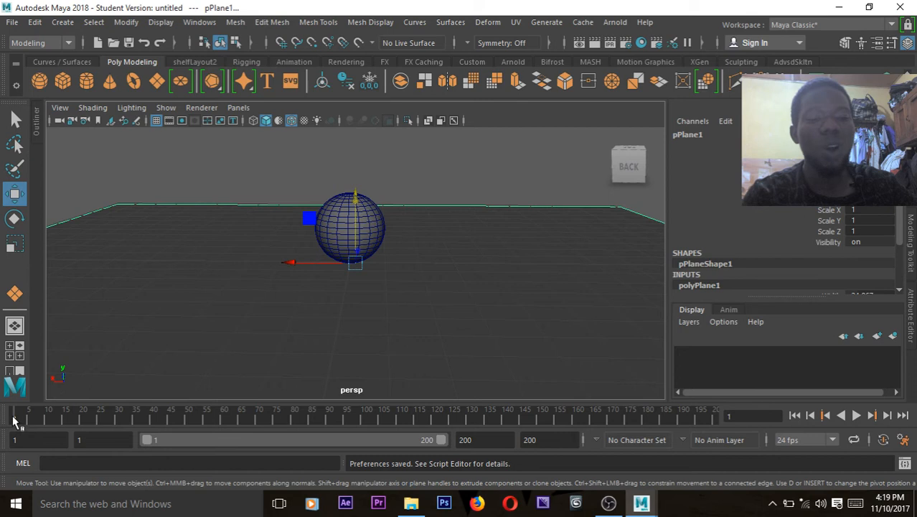
# - Scrub the timeline from frame 1 to 24 and back, go to frame 15, and briefly play the animation
pyautogui.moveTo(13, 419); pyautogui.dragTo(93, 422)
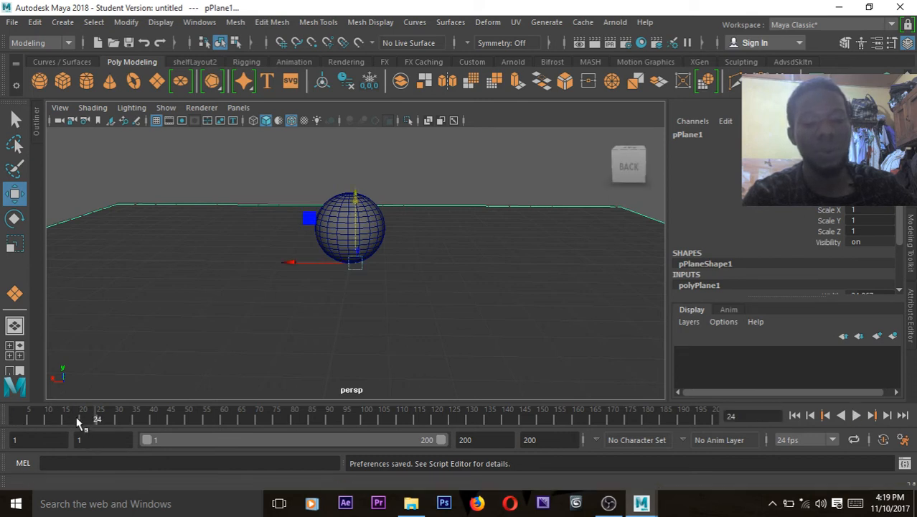
pyautogui.moveTo(92, 417); pyautogui.dragTo(11, 419)
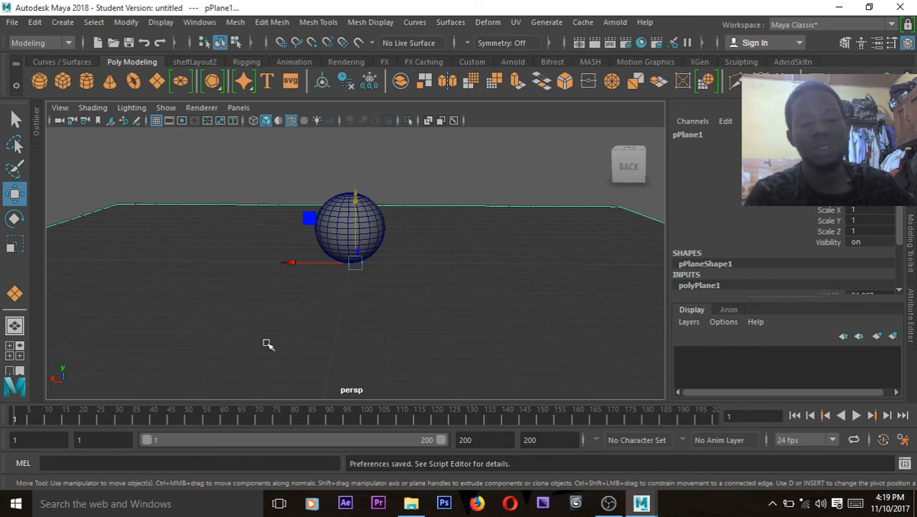
pyautogui.click(65, 417)
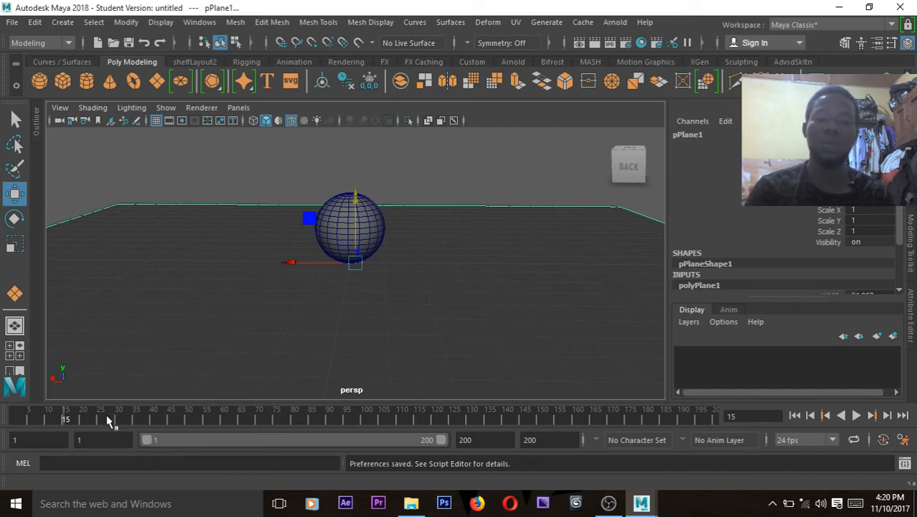
pyautogui.hotkey('alt', 'v')
pyautogui.press('Escape')
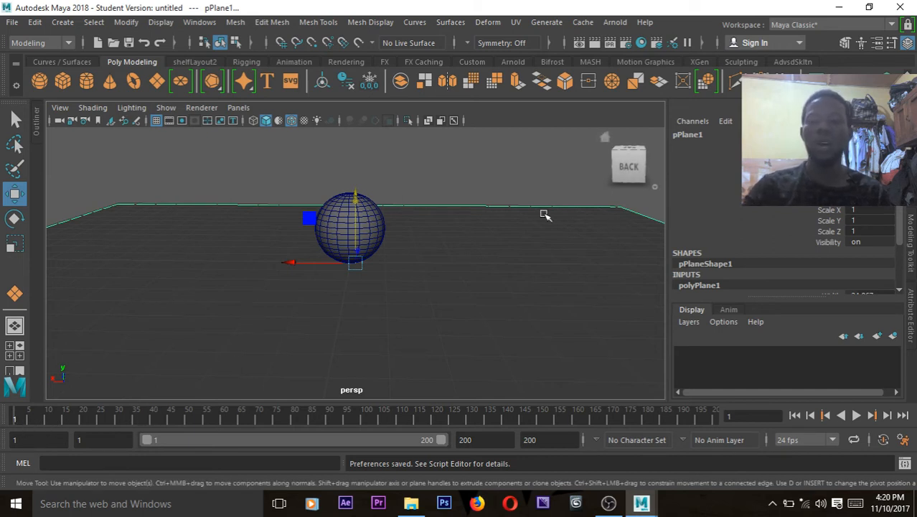
# - Set a key on the soccer ball at frame 1 and shorten the playback range to frame 20
pyautogui.click(416, 186)
pyautogui.click(369, 236)
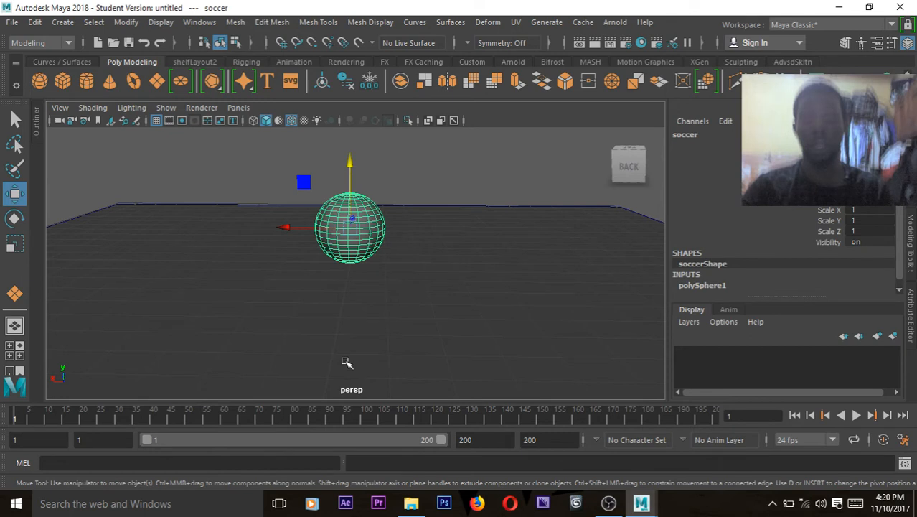
pyautogui.keyDown('alt'); pyautogui.moveTo(346, 340); pyautogui.dragTo(347, 324); pyautogui.keyUp('alt')
pyautogui.keyDown('alt'); pyautogui.moveTo(347, 324); pyautogui.dragTo(241, 330, button='right'); pyautogui.keyUp('alt')
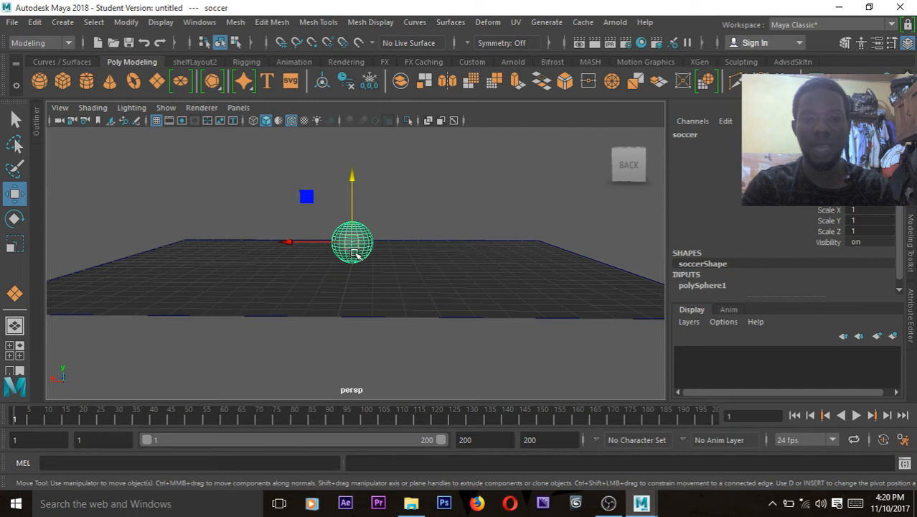
pyautogui.press('s')
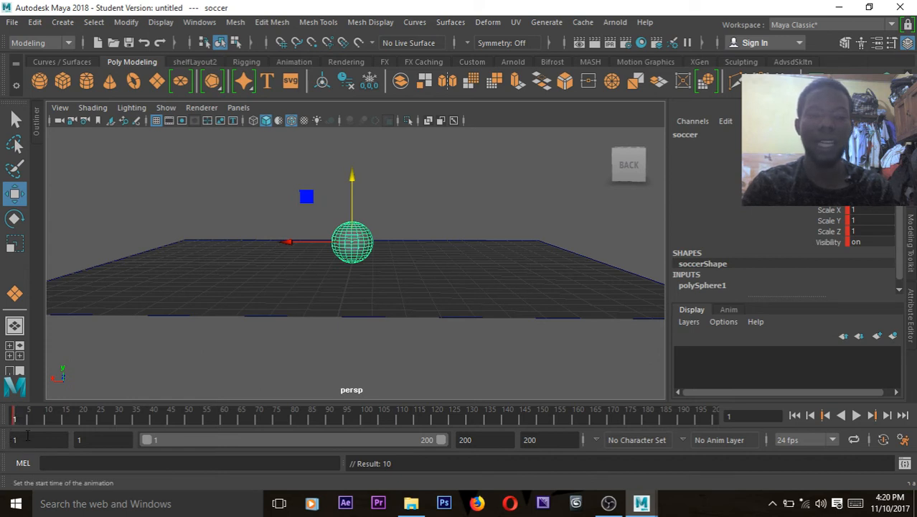
pyautogui.moveTo(443, 440); pyautogui.dragTo(176, 440)
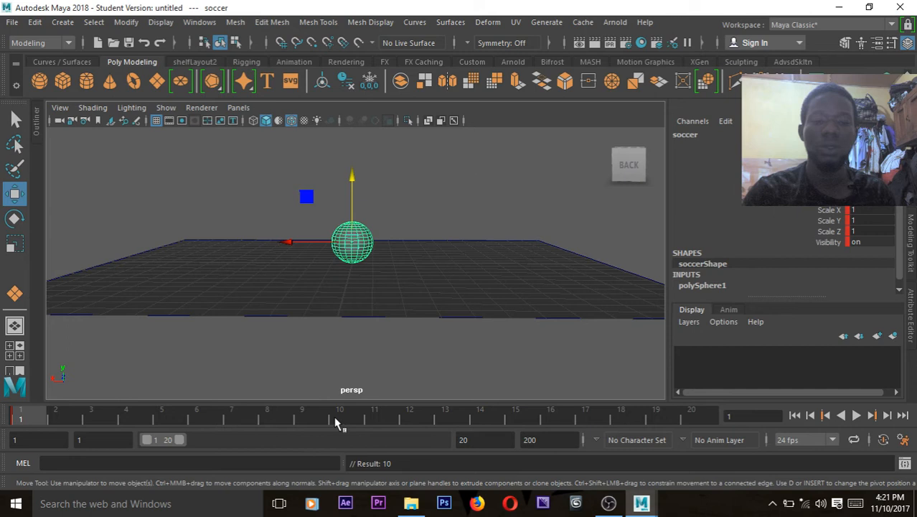
# - Raise the soccer ball high above the plane at frame 1 without keying it, and go to frame 20
pyautogui.keyDown('alt'); pyautogui.moveTo(368, 252); pyautogui.dragTo(172, 389); pyautogui.keyUp('alt')
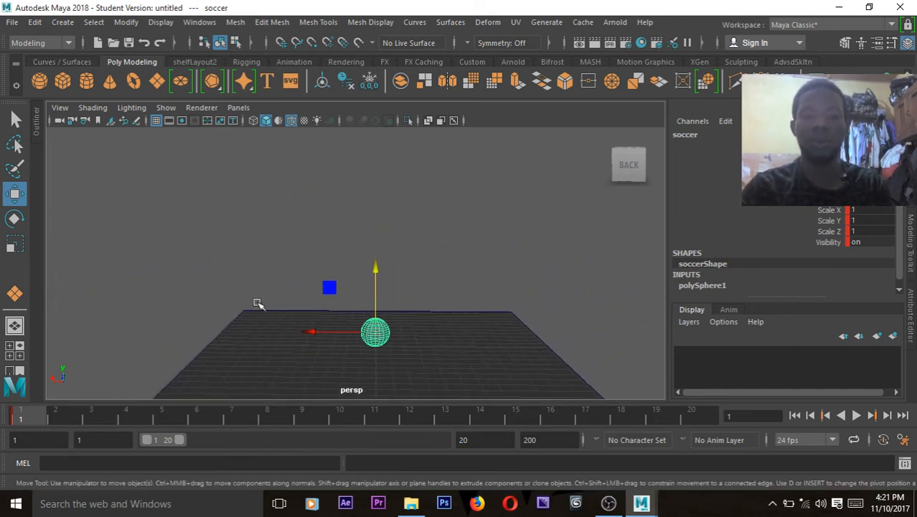
pyautogui.moveTo(373, 264); pyautogui.dragTo(376, 127)
pyautogui.keyDown('alt'); pyautogui.moveTo(390, 185); pyautogui.dragTo(372, 142); pyautogui.keyUp('alt')
pyautogui.keyDown('alt'); pyautogui.moveTo(349, 337); pyautogui.dragTo(449, 286, button='right'); pyautogui.keyUp('alt')
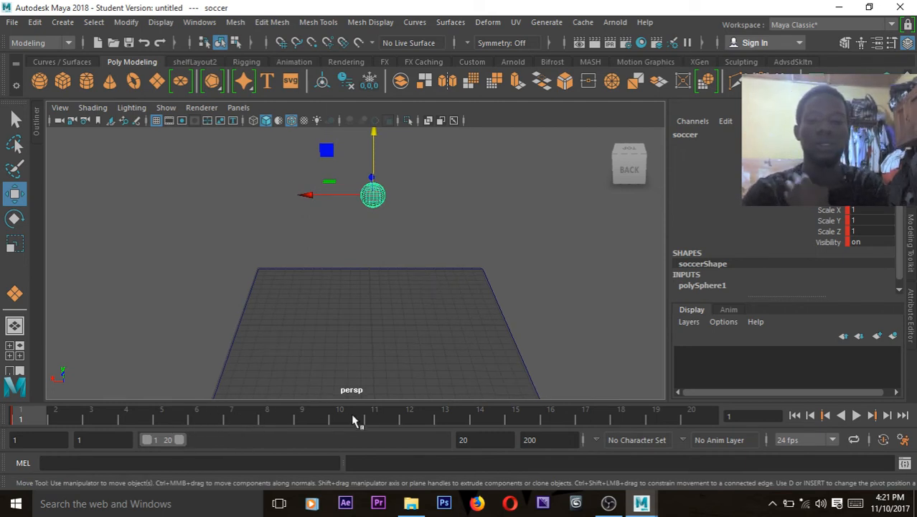
pyautogui.click(683, 416)
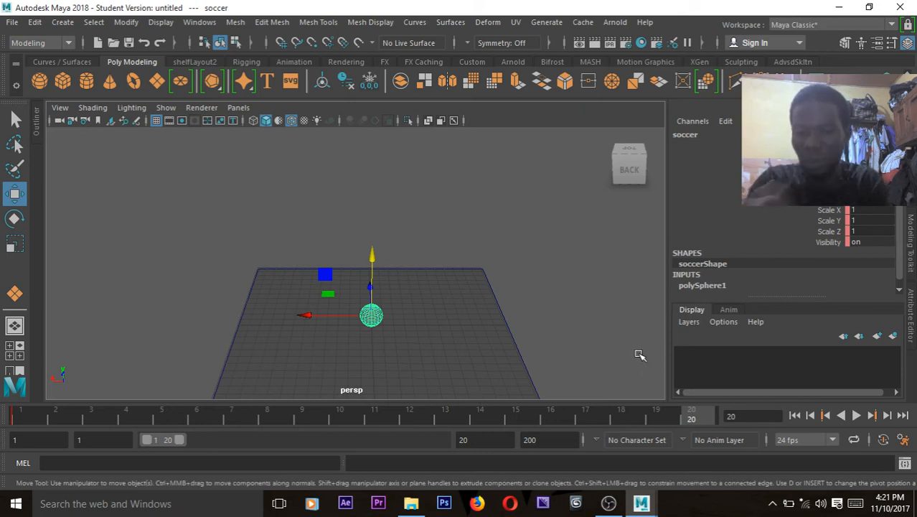
# - View the ball from a lower angle, play the 20-frame range, and stop back at frame 1
pyautogui.keyDown('alt'); pyautogui.moveTo(442, 320); pyautogui.dragTo(510, 313); pyautogui.keyUp('alt')
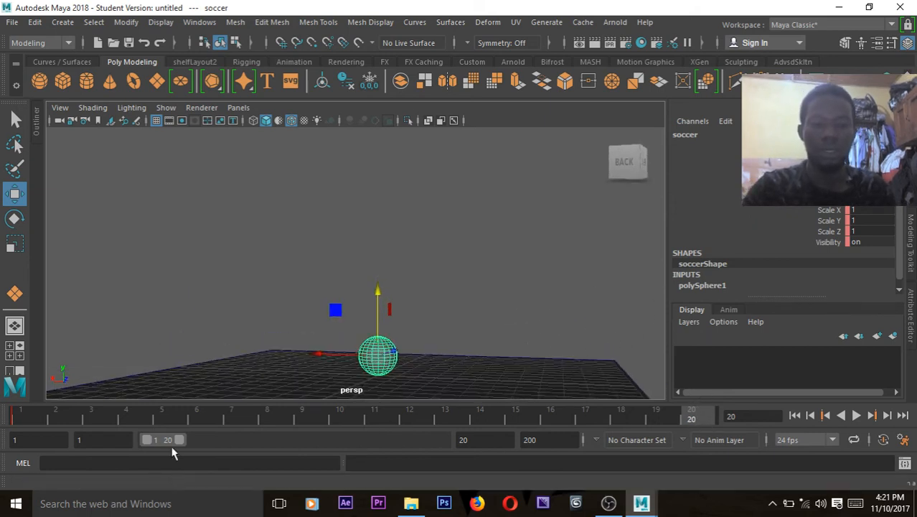
pyautogui.hotkey('alt', 'v')
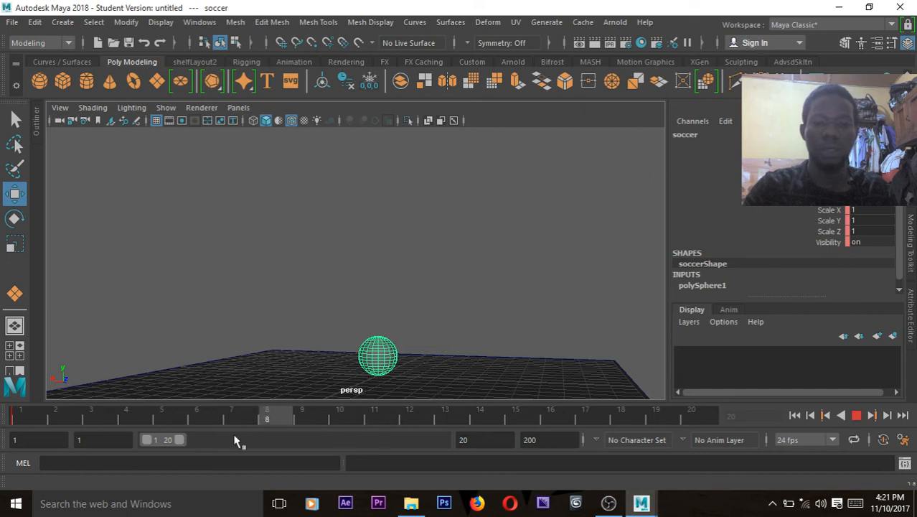
pyautogui.hotkey('alt', 'v')
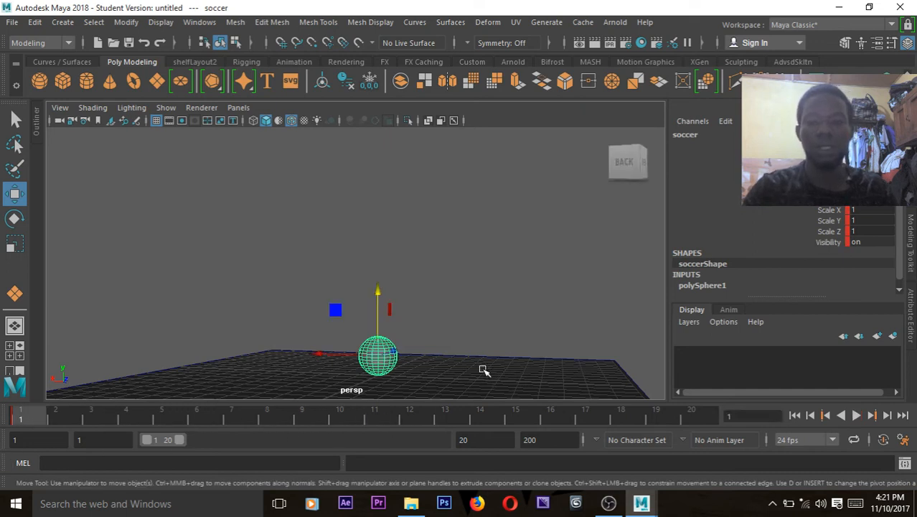
# - Raise the soccer ball high above the plane at frame 1, key it there, and turn on auto keyframing
pyautogui.moveTo(377, 290); pyautogui.dragTo(399, 84)
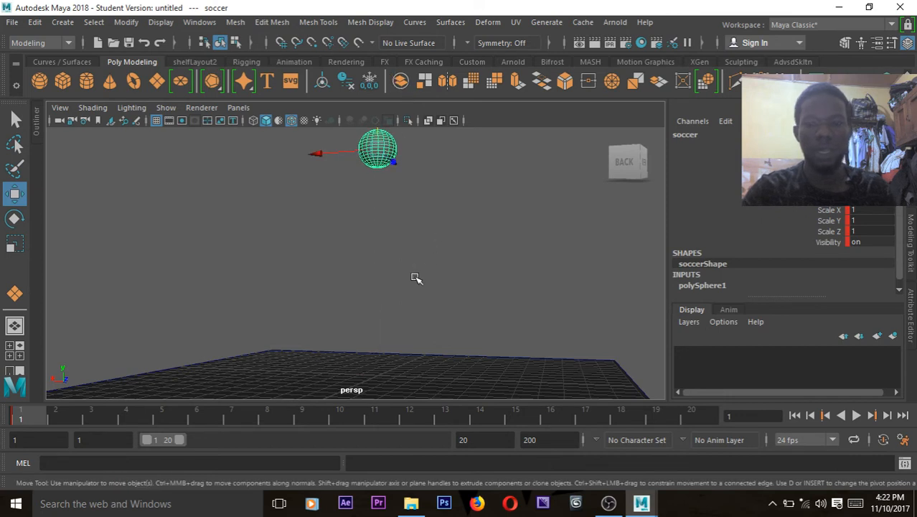
pyautogui.press('s')
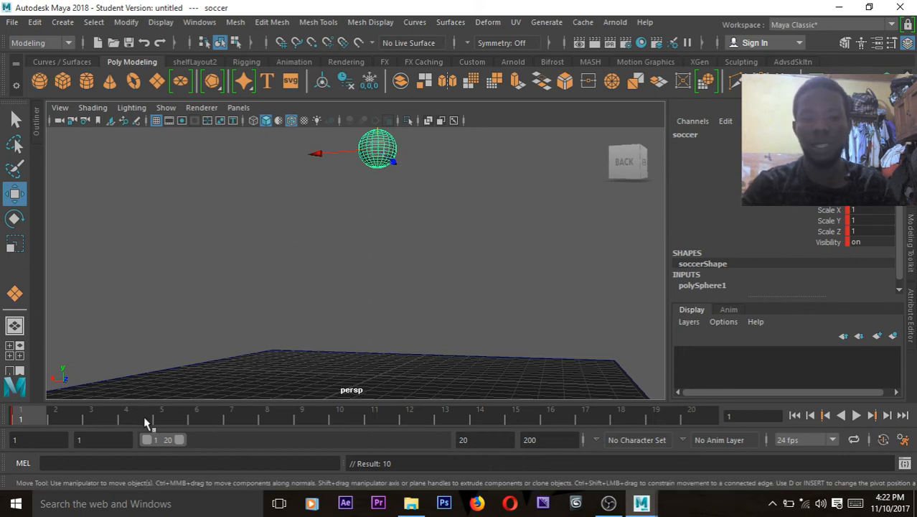
pyautogui.click(883, 440)
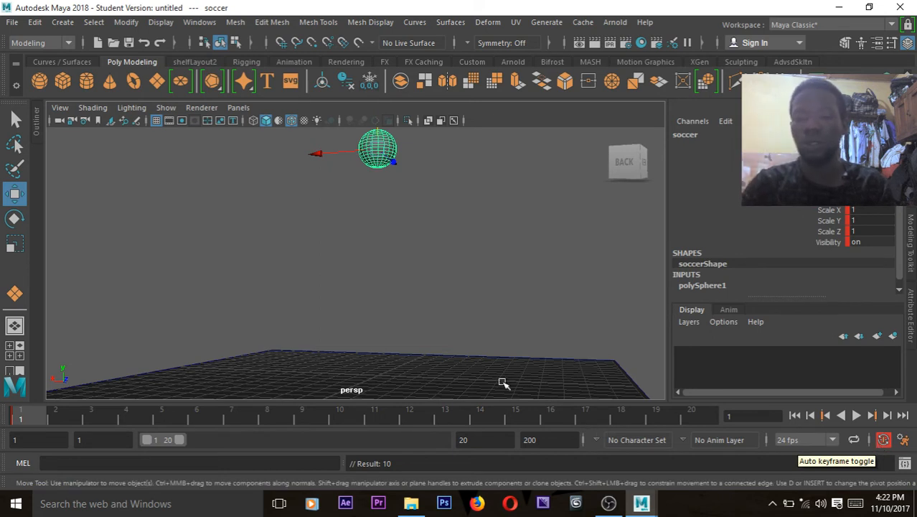
# - At frame 20, lower the soccer ball partway toward the plane so that auto keyframing records its position
pyautogui.click(687, 419)
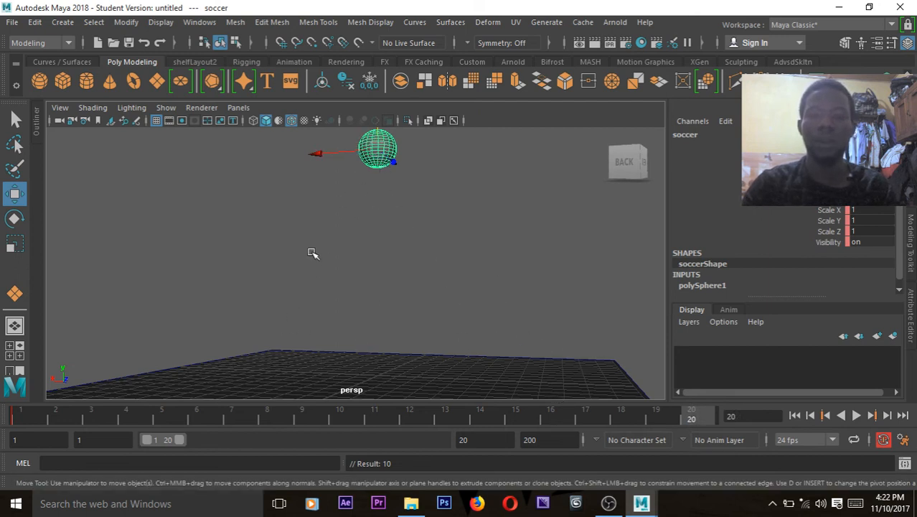
pyautogui.press('alt')
pyautogui.keyDown('alt'); pyautogui.moveTo(444, 307); pyautogui.dragTo(436, 322); pyautogui.keyUp('alt')
pyautogui.keyDown('alt'); pyautogui.moveTo(376, 307); pyautogui.dragTo(336, 219); pyautogui.keyUp('alt')
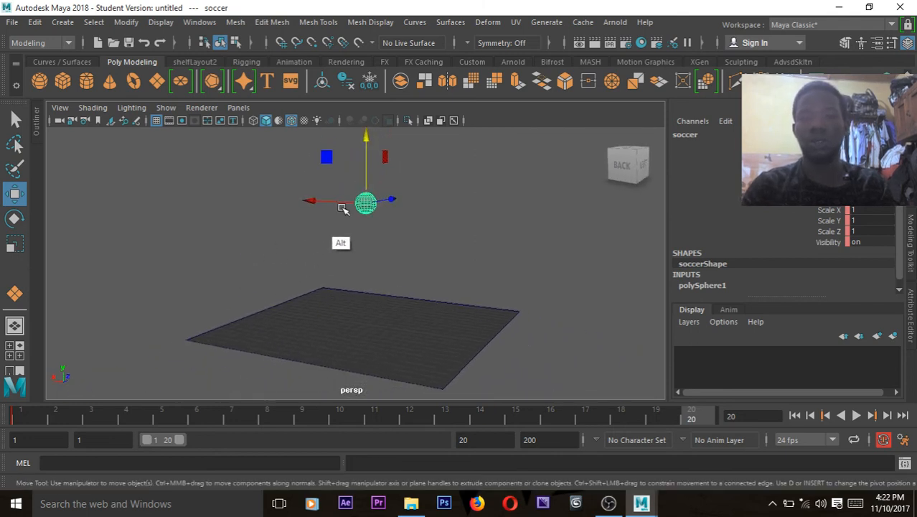
pyautogui.moveTo(364, 137); pyautogui.dragTo(366, 184)
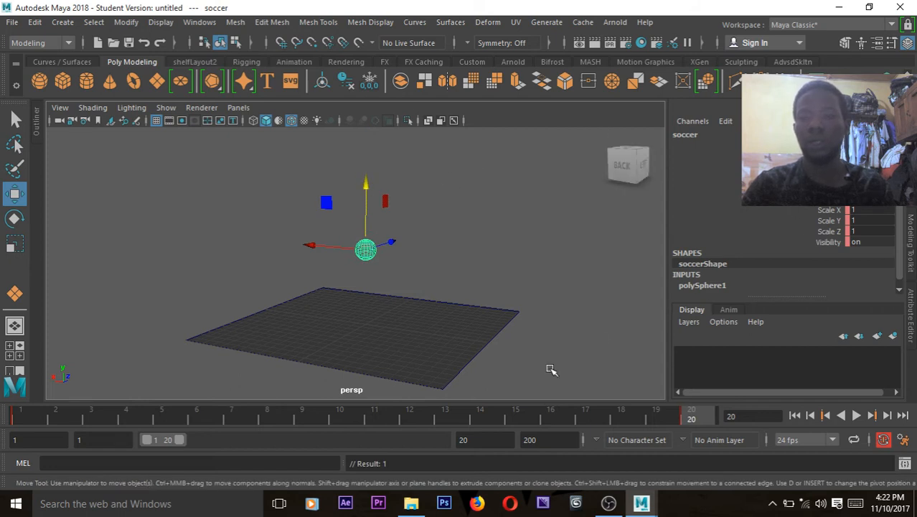
# - Extend the playback range to frame 77 and set the soccer ball's Translate Y to 0 at frame 20
pyautogui.moveTo(179, 444); pyautogui.dragTo(275, 453)
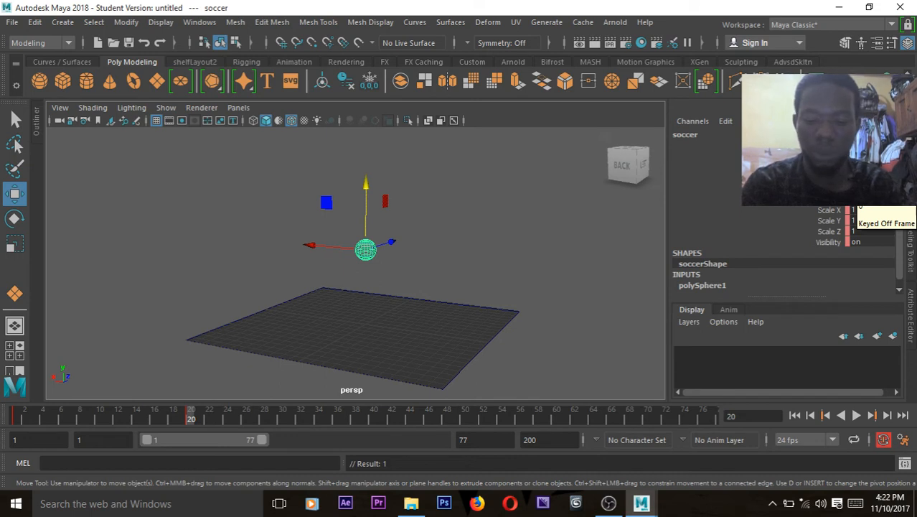
pyautogui.write('0')
pyautogui.press('Return')
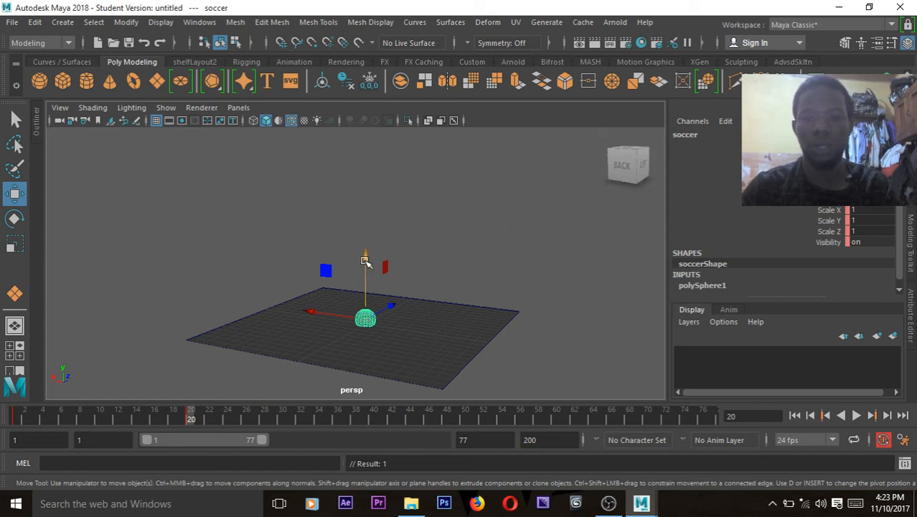
# - At frame 20, raise the soccer ball slightly along Y so it rests on top of the plane
pyautogui.moveTo(364, 257); pyautogui.dragTo(365, 250)
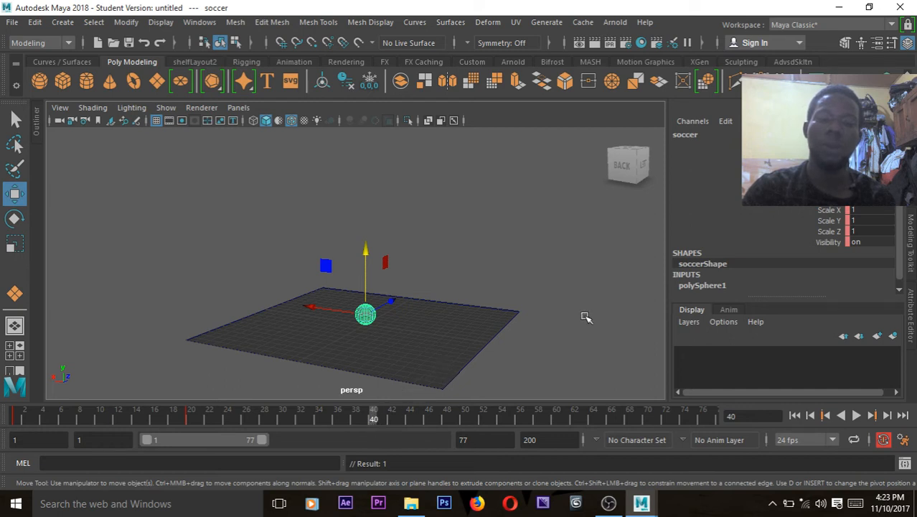
pyautogui.click(191, 416)
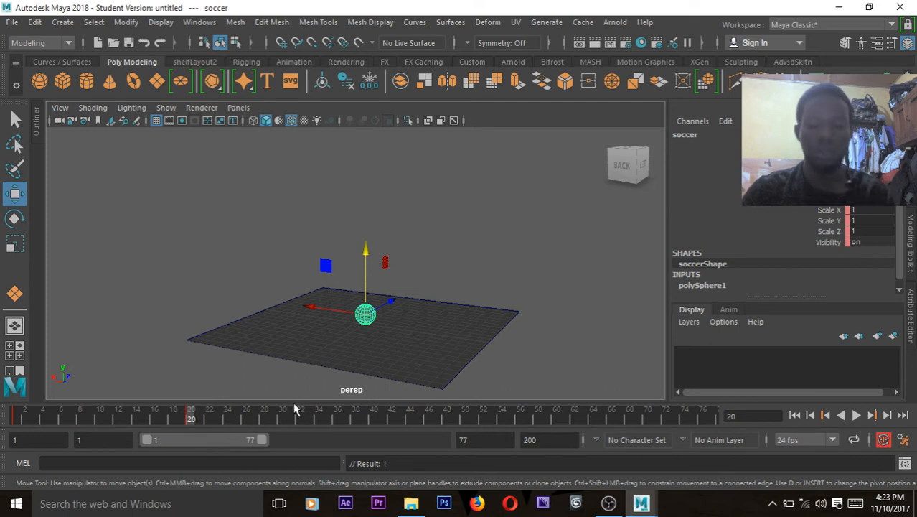
pyautogui.click(365, 265)
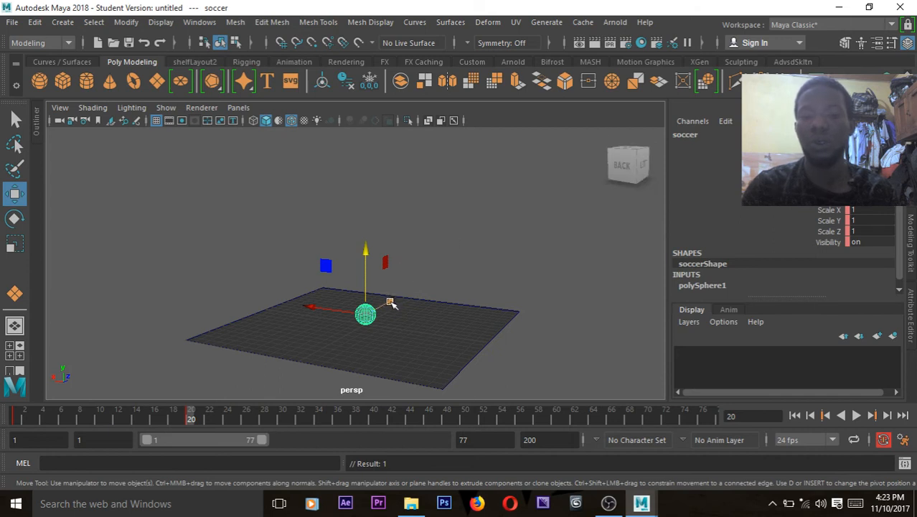
# - Undo the trial Z move of the soccer ball, and raise the ball high above the plane at frame 40
pyautogui.moveTo(389, 302); pyautogui.dragTo(421, 286)
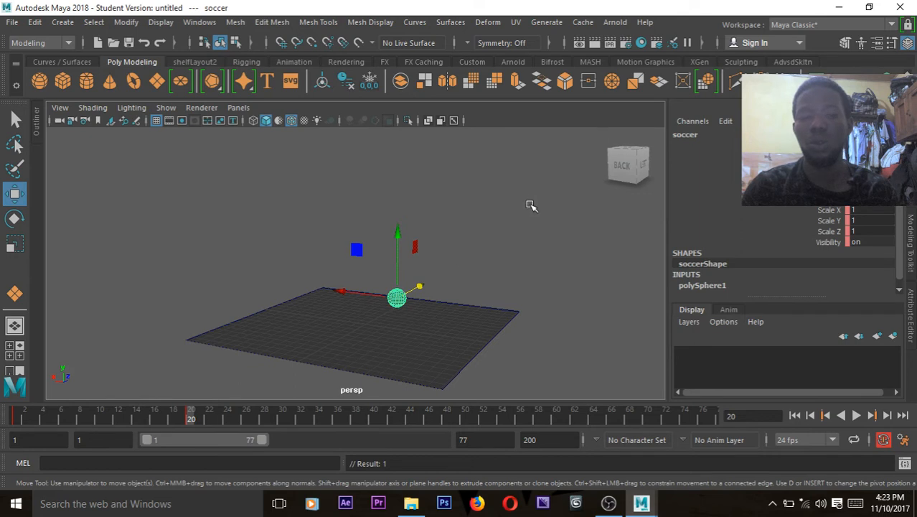
pyautogui.hotkey('ctrl', 'z')
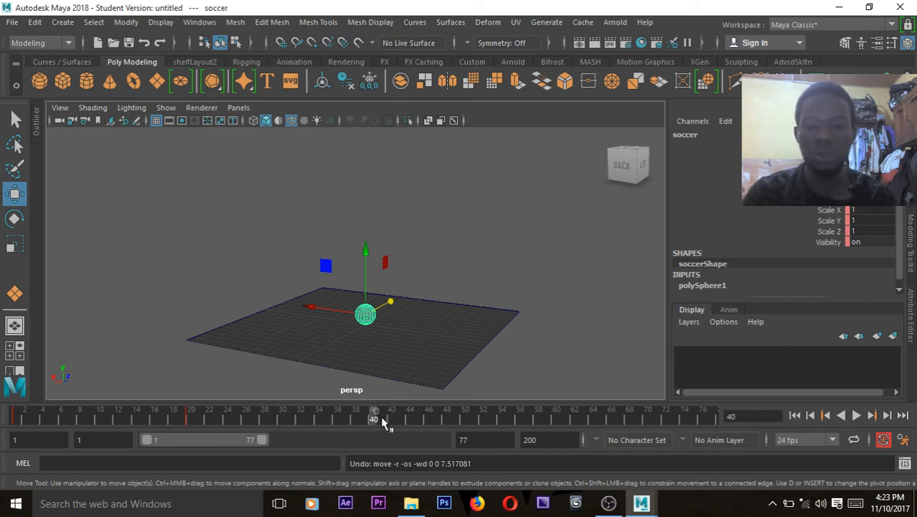
pyautogui.moveTo(368, 251); pyautogui.dragTo(371, 137)
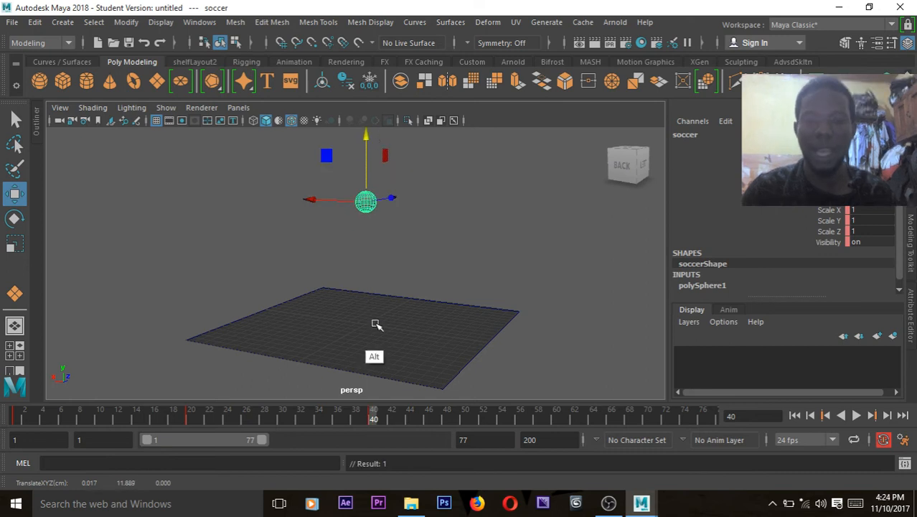
# - Switch to the front view, zoom out around the ball's path, then play the animation and scrub to frame 40
pyautogui.keyDown('alt'); pyautogui.moveTo(375, 324); pyautogui.dragTo(428, 313); pyautogui.keyUp('alt')
pyautogui.press('space')
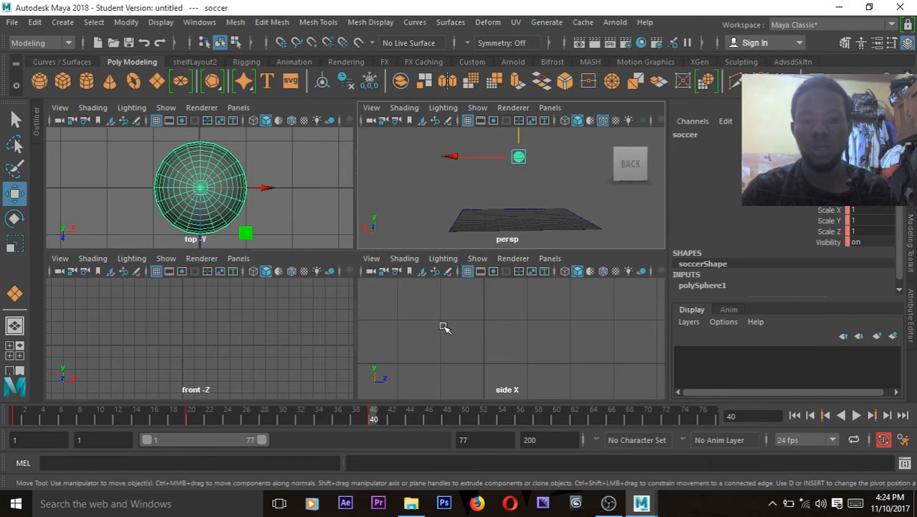
pyautogui.hotkey('shift', 'f')
pyautogui.press('space')
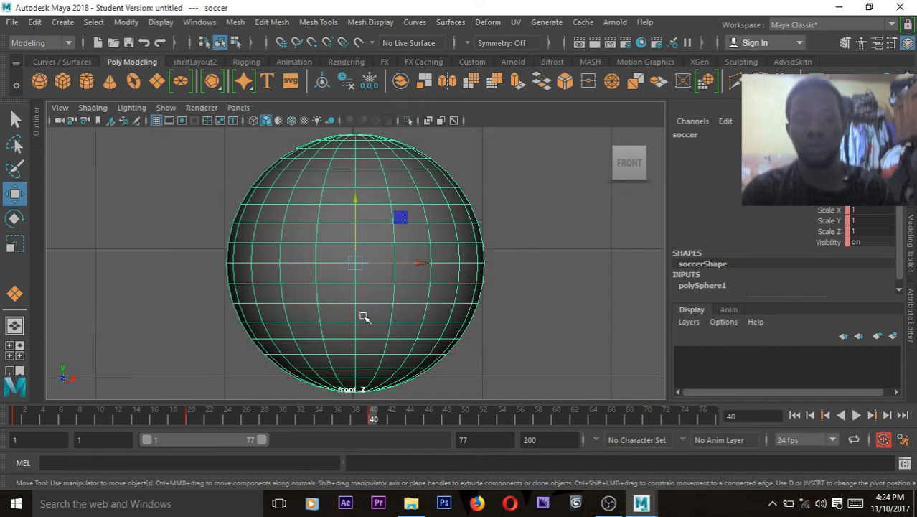
pyautogui.keyDown('alt'); pyautogui.moveTo(406, 341); pyautogui.dragTo(172, 248, button='right'); pyautogui.keyUp('alt')
pyautogui.keyDown('alt'); pyautogui.moveTo(310, 304); pyautogui.dragTo(94, 192, button='right'); pyautogui.keyUp('alt')
pyautogui.keyDown('alt'); pyautogui.moveTo(314, 353); pyautogui.dragTo(148, 212, button='right'); pyautogui.keyUp('alt')
pyautogui.keyDown('alt'); pyautogui.moveTo(286, 306); pyautogui.dragTo(321, 222, button='middle'); pyautogui.keyUp('alt')
pyautogui.keyDown('alt'); pyautogui.moveTo(334, 254); pyautogui.dragTo(252, 214, button='right'); pyautogui.keyUp('alt')
pyautogui.hotkey('alt', 'v')
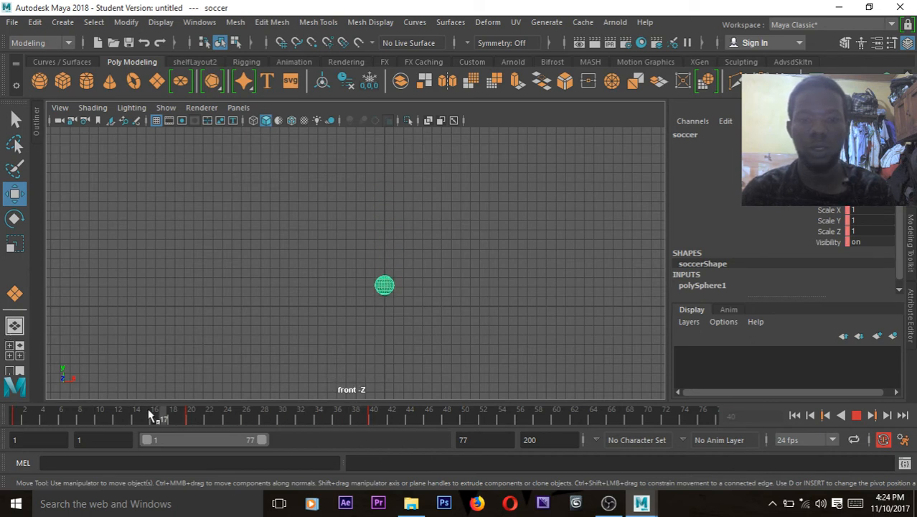
pyautogui.moveTo(242, 401); pyautogui.dragTo(373, 414)
# - Reselect the soccer ball at frame 40 and lower it slightly to a Translate Y of about 10
pyautogui.click(396, 217)
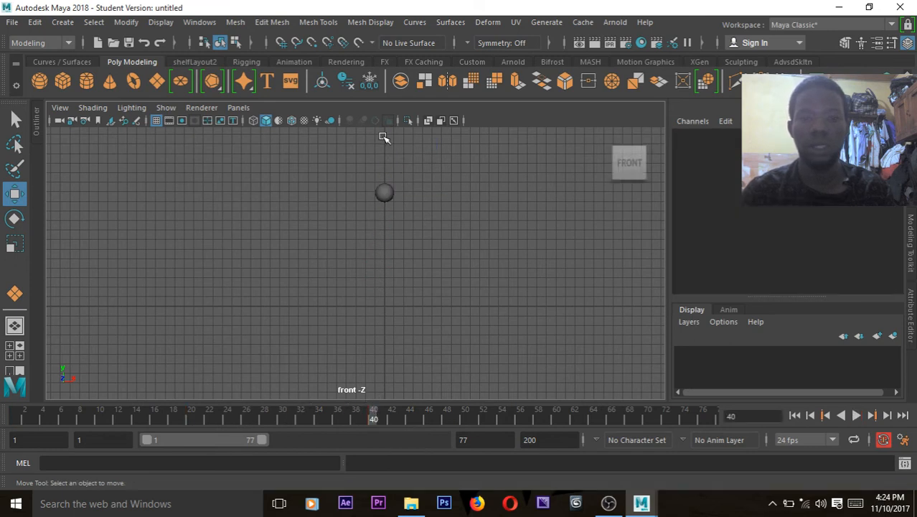
pyautogui.click(385, 198)
pyautogui.moveTo(387, 131); pyautogui.dragTo(385, 145)
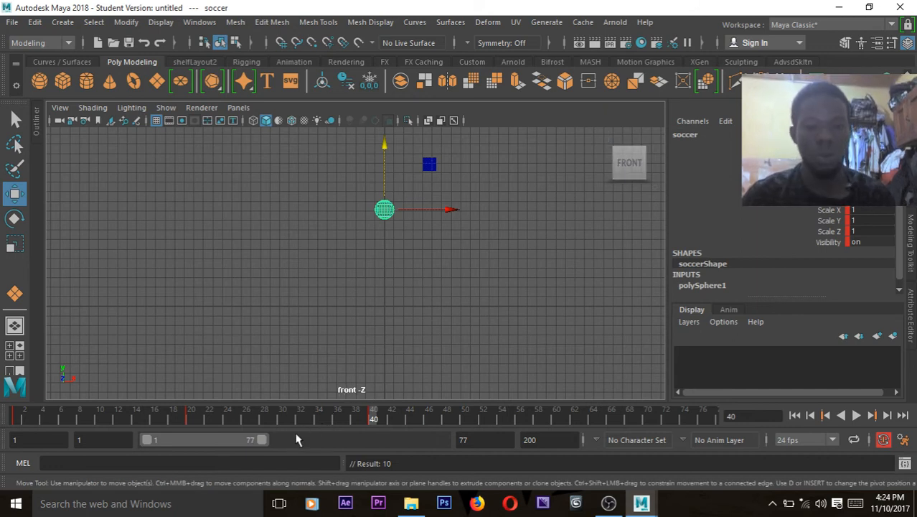
# - Set the playback range end to frame 40
pyautogui.doubleClick(463, 439)
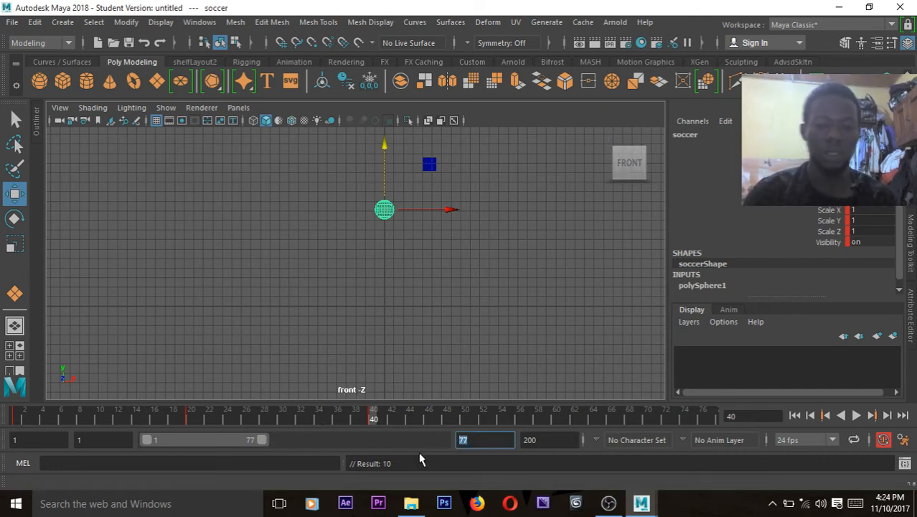
pyautogui.write('4')
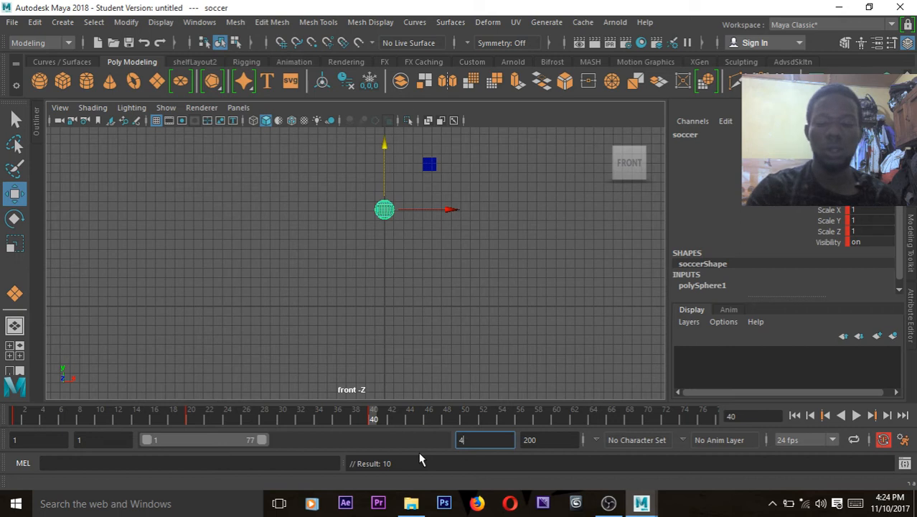
pyautogui.write('o')
pyautogui.press('Return')
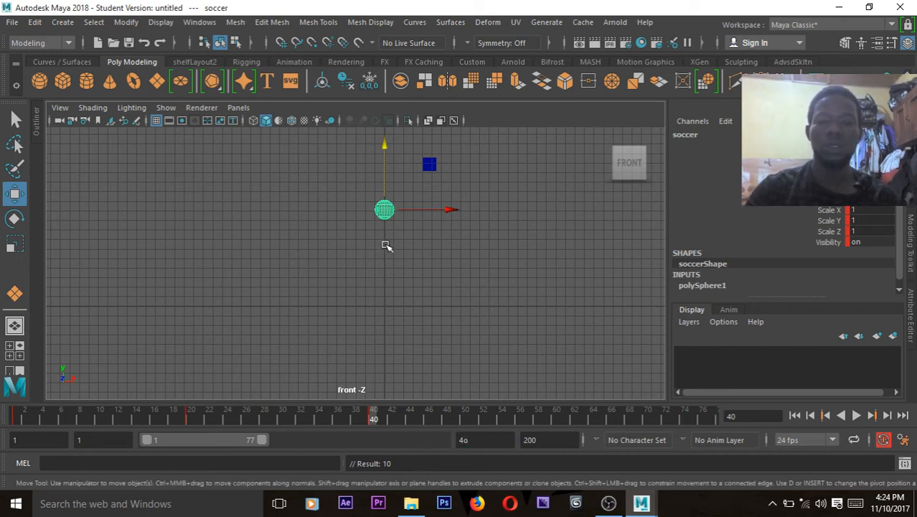
pyautogui.doubleClick(478, 439)
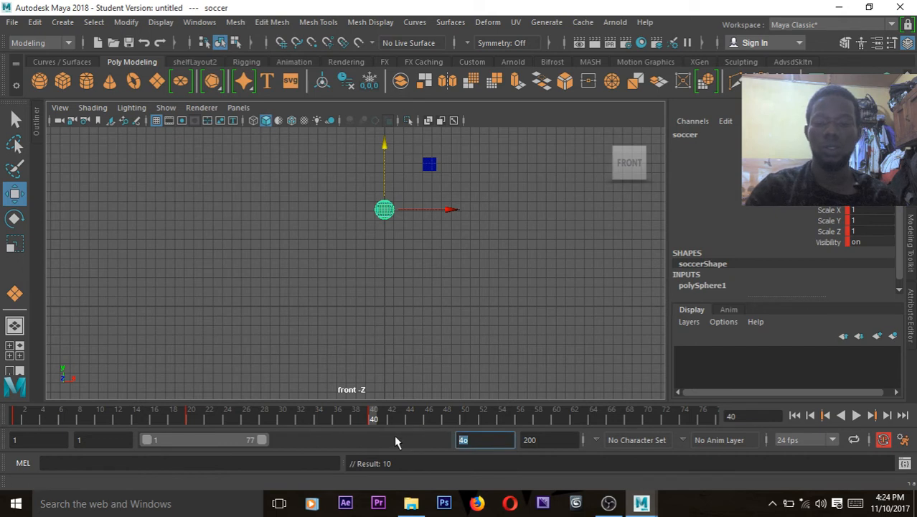
pyautogui.write('40')
pyautogui.press('Return')
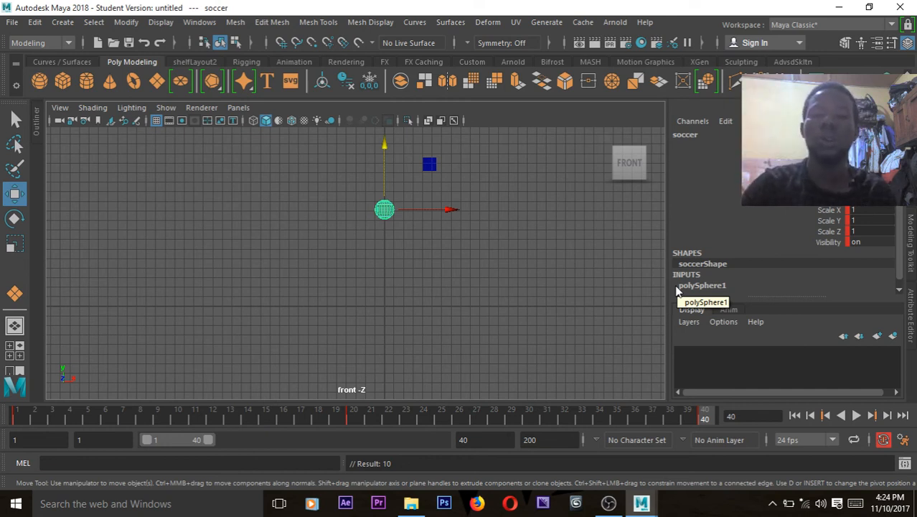
# - Play the bounce in the front view and stop the playback
pyautogui.click(385, 147)
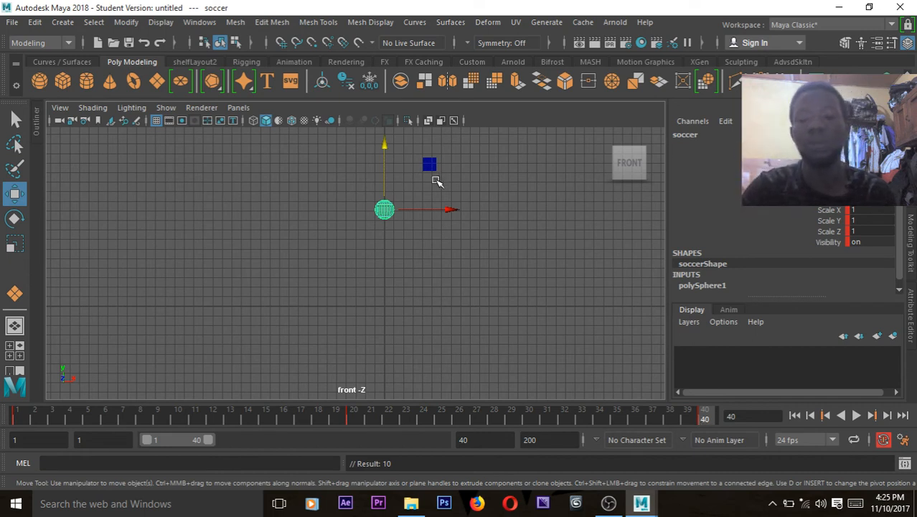
pyautogui.click(856, 414)
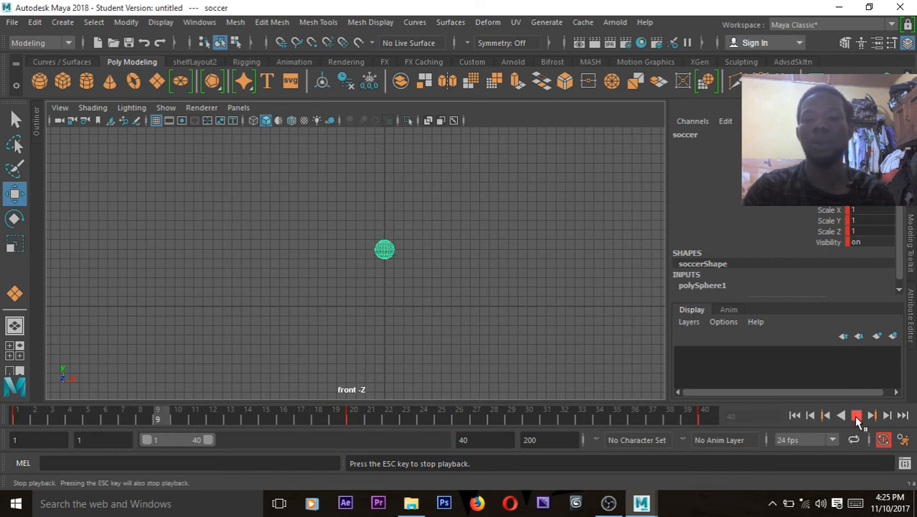
pyautogui.click(856, 416)
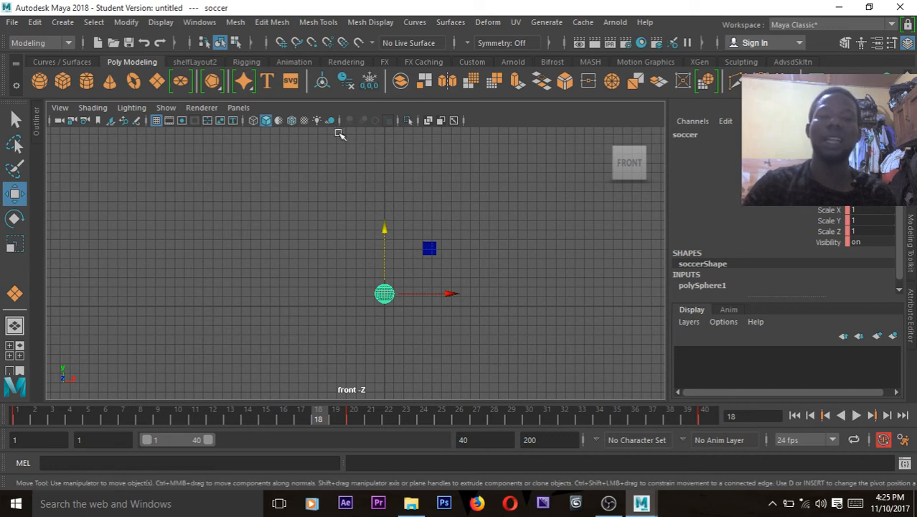
# - Open the Graph Editor for the soccer ball and isolate its Translate Y curve
pyautogui.click(188, 26)
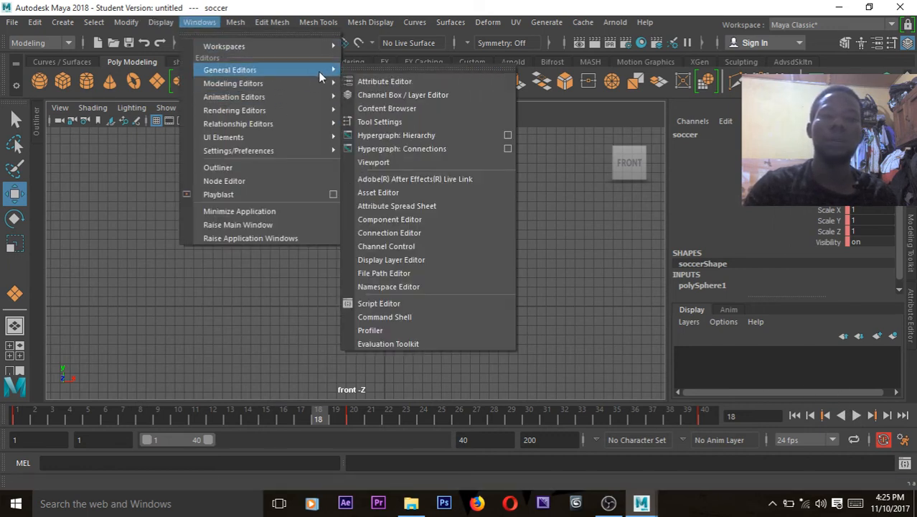
pyautogui.moveTo(337, 101)
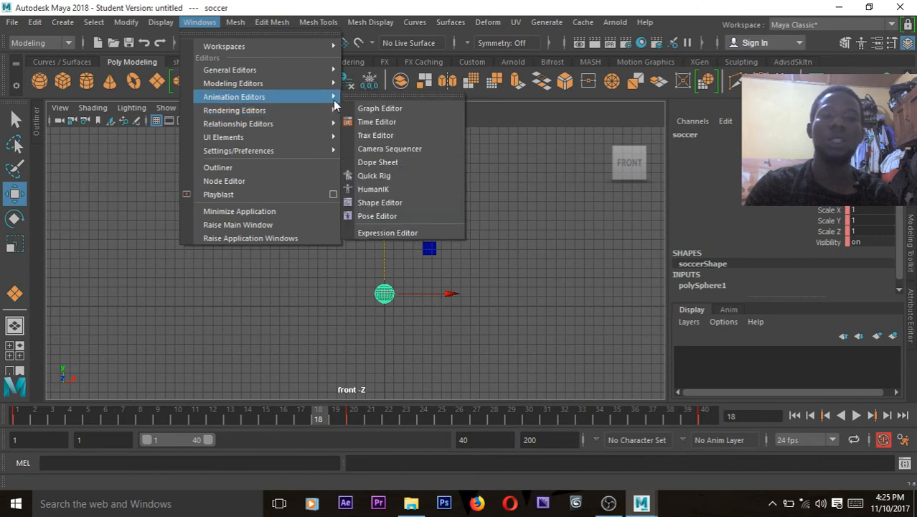
pyautogui.click(383, 109)
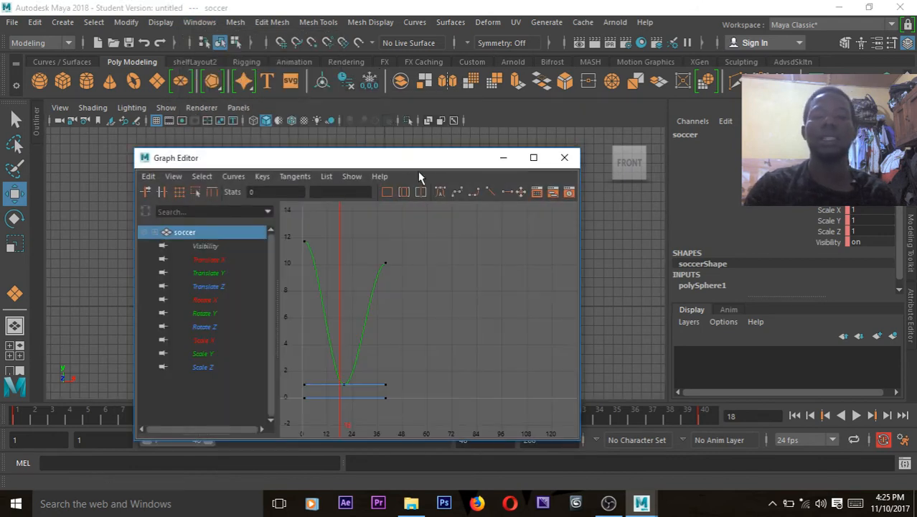
pyautogui.moveTo(419, 169); pyautogui.dragTo(715, 91)
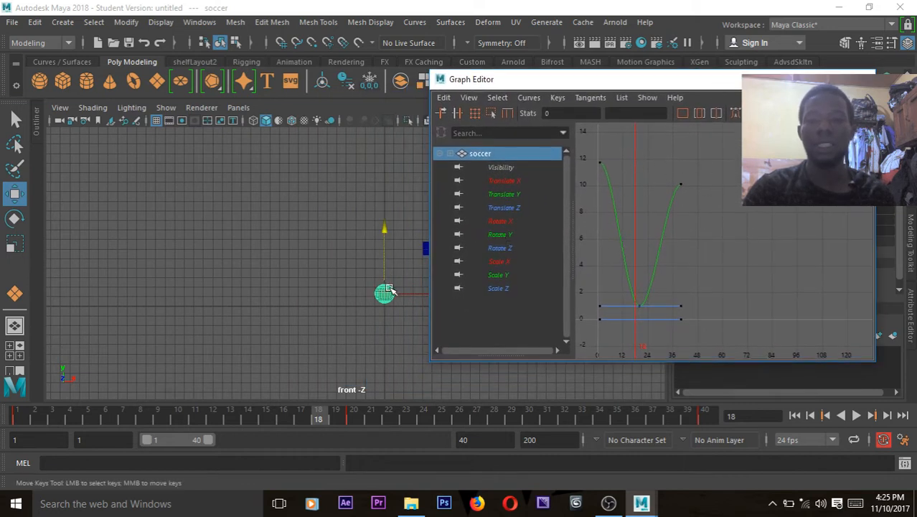
pyautogui.moveTo(582, 84); pyautogui.dragTo(407, 87)
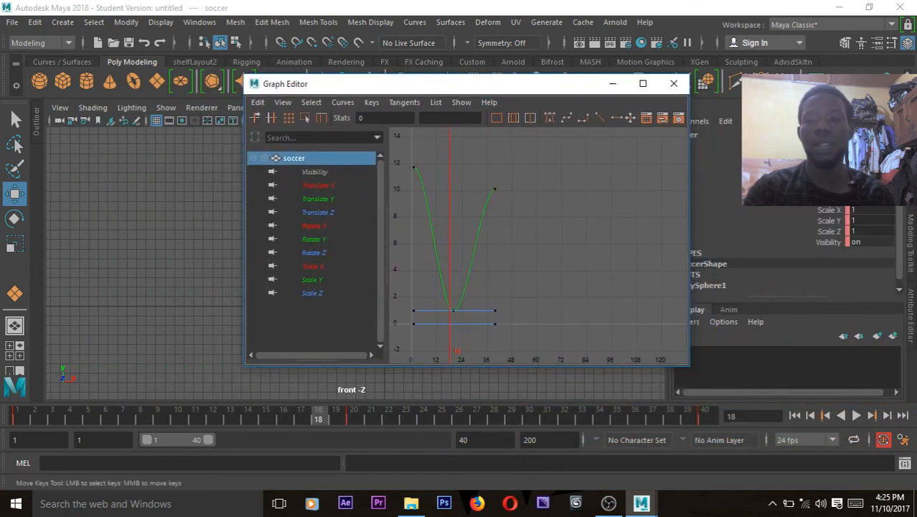
pyautogui.click(822, 156)
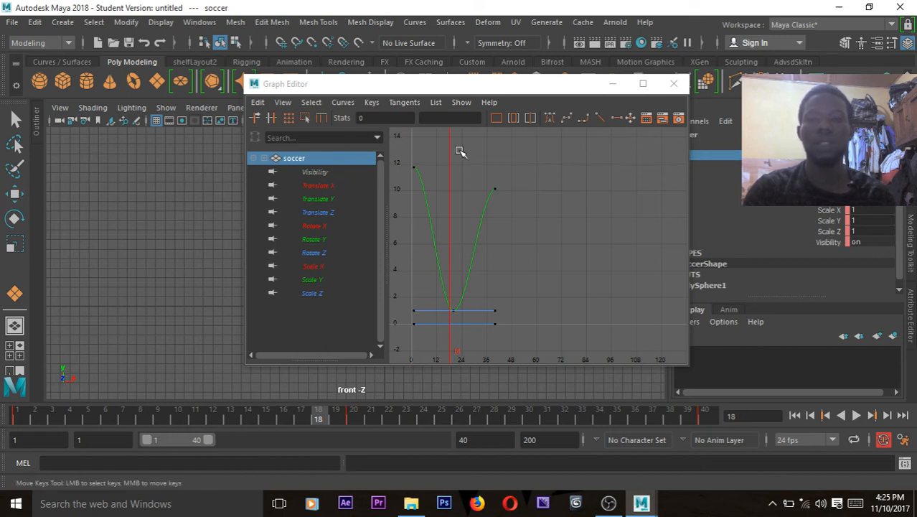
pyautogui.click(318, 198)
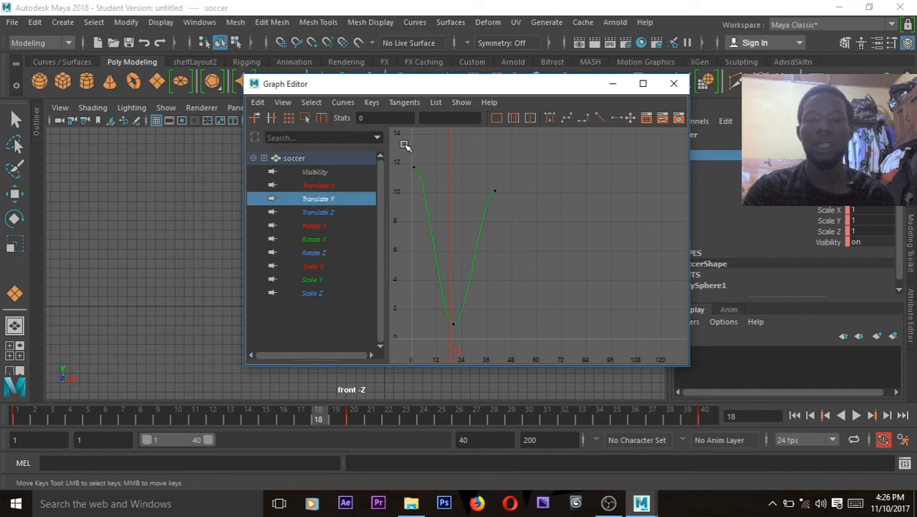
# - Move the Graph Editor clear of the ball and play the animation to compare its motion with the Translate Y curve
pyautogui.moveTo(485, 87); pyautogui.dragTo(136, 95)
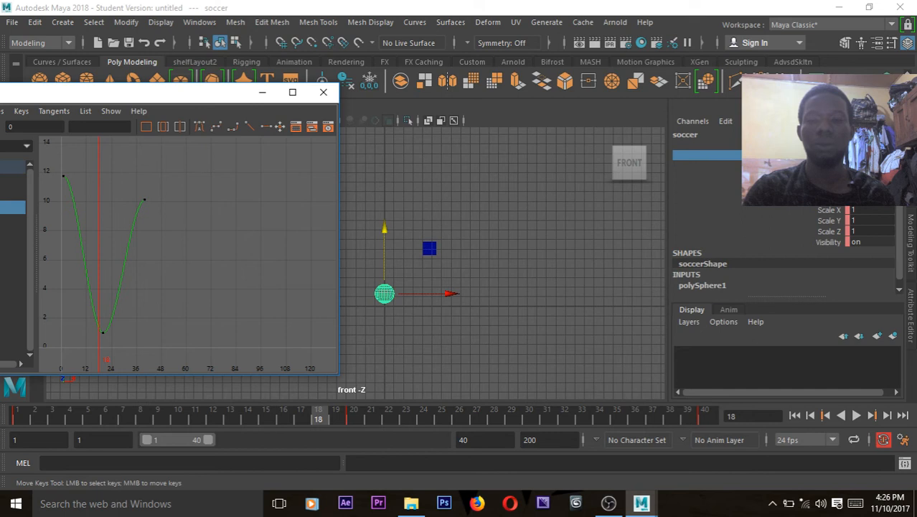
pyautogui.click(856, 416)
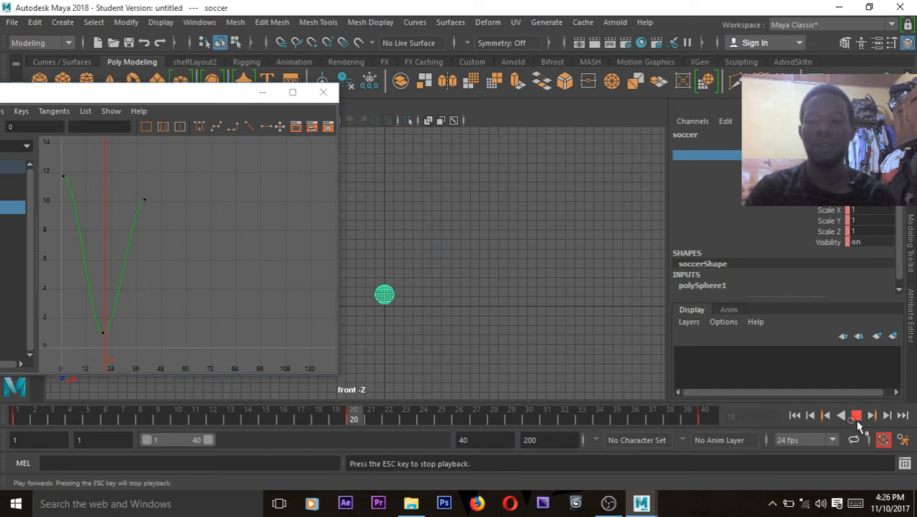
pyautogui.click(858, 416)
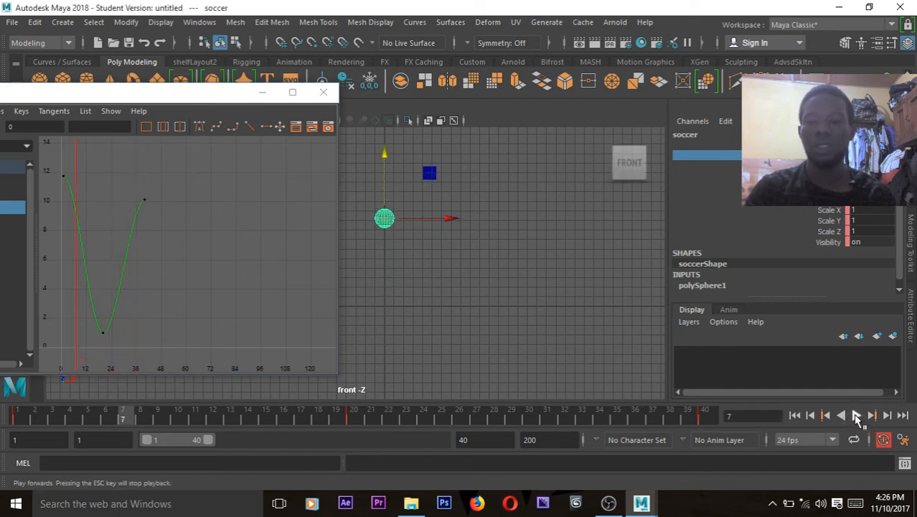
pyautogui.click(857, 416)
pyautogui.click(857, 416)
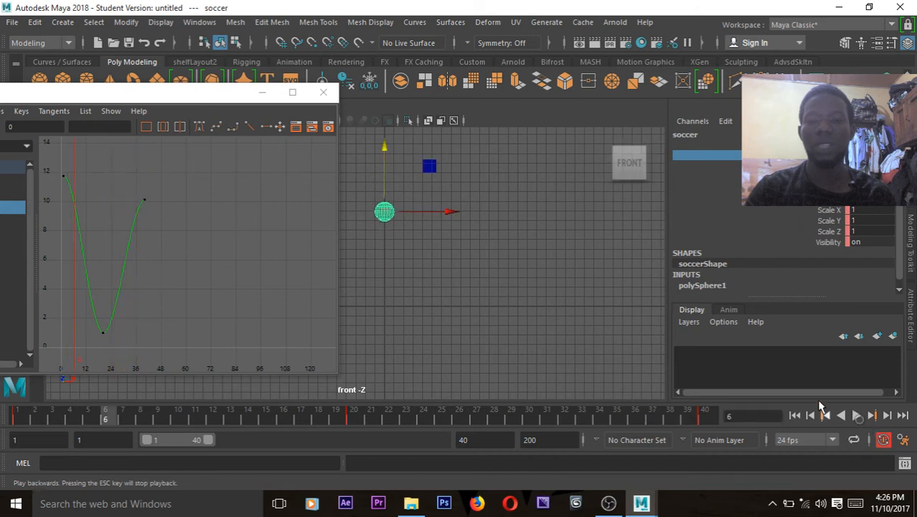
# - Frame the Translate Y curve in a maximized Graph Editor, select its key at frame 20, and break that key's tangents
pyautogui.moveTo(208, 96); pyautogui.dragTo(610, 94)
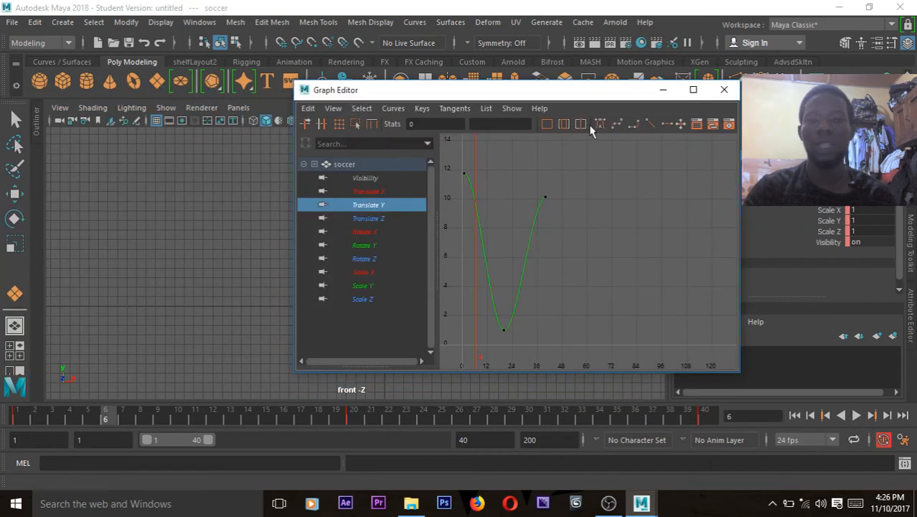
pyautogui.press('f')
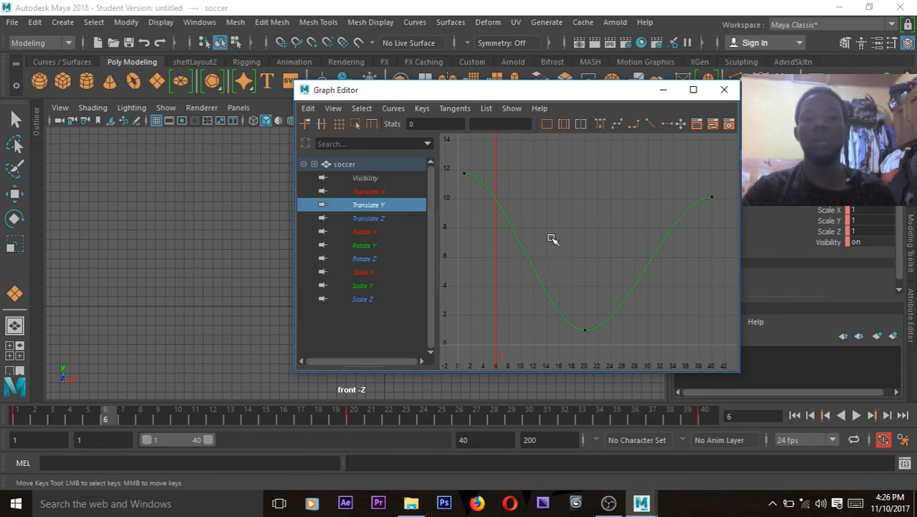
pyautogui.moveTo(545, 318); pyautogui.dragTo(636, 351)
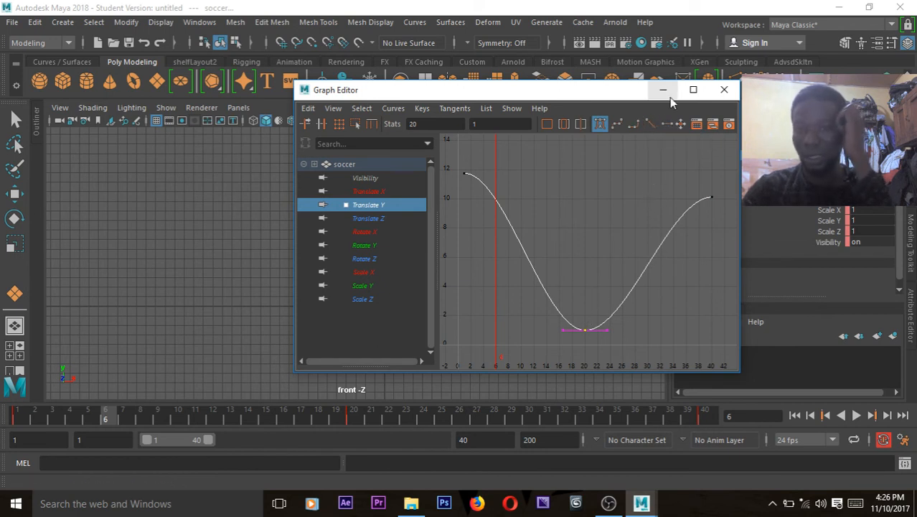
pyautogui.click(693, 90)
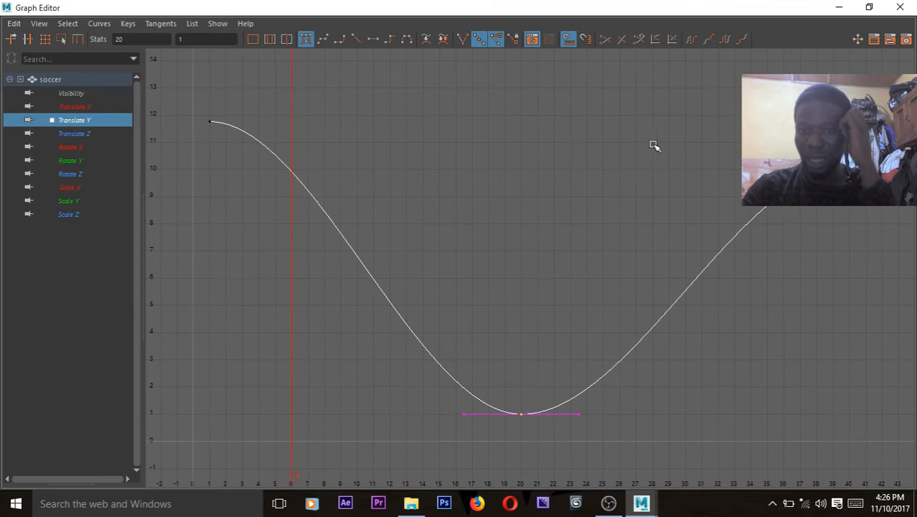
pyautogui.click(463, 41)
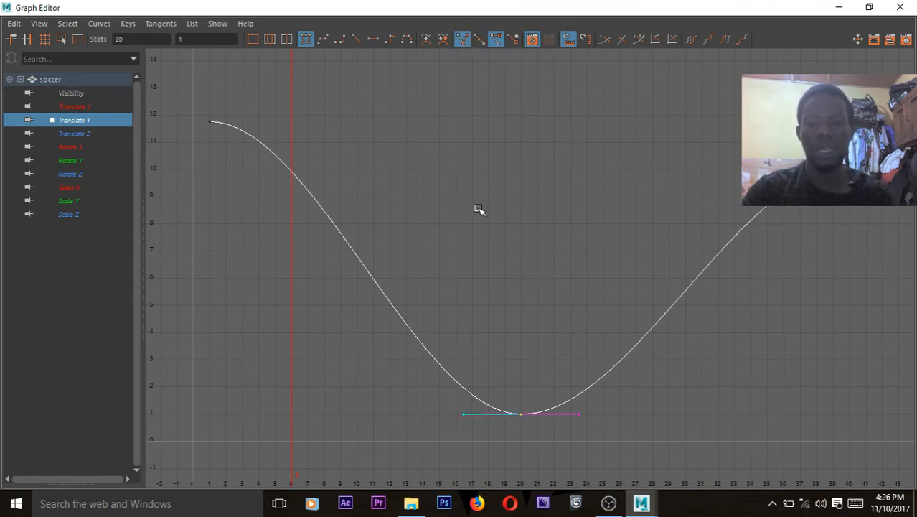
# - Make the tangents of the frame 20 Translate Y key linear, then restore the Graph Editor to a smaller window and reposition it
pyautogui.click(356, 39)
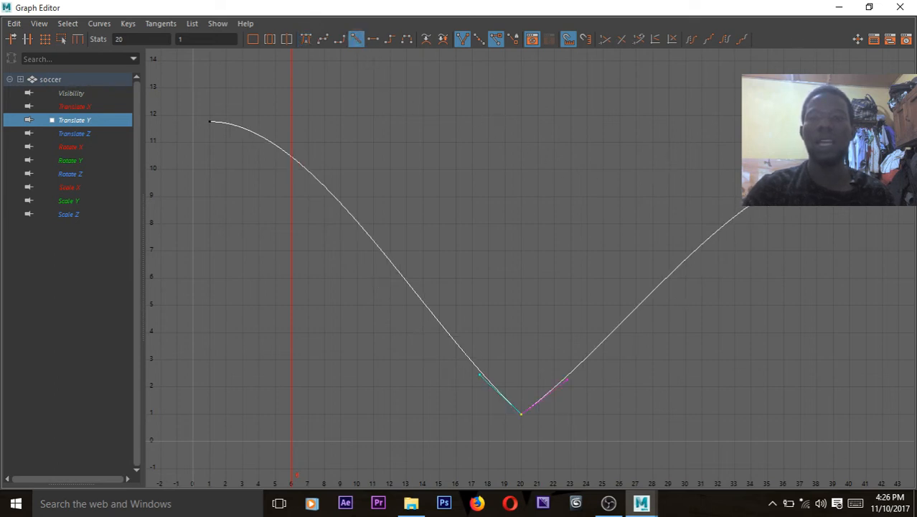
pyautogui.click(868, 7)
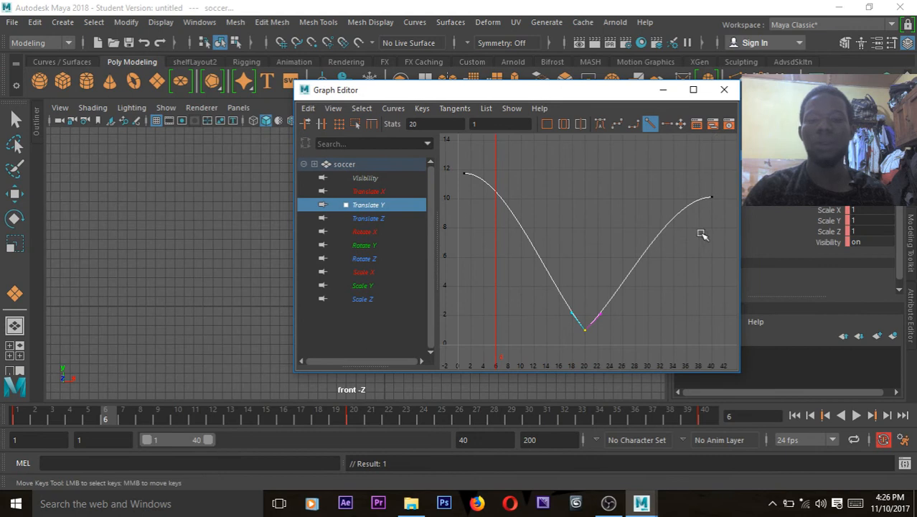
pyautogui.moveTo(543, 96); pyautogui.dragTo(344, 91)
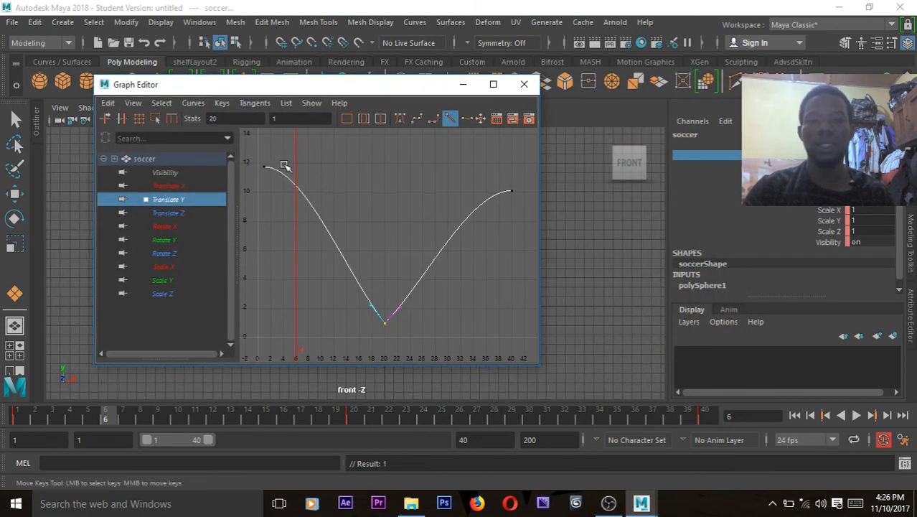
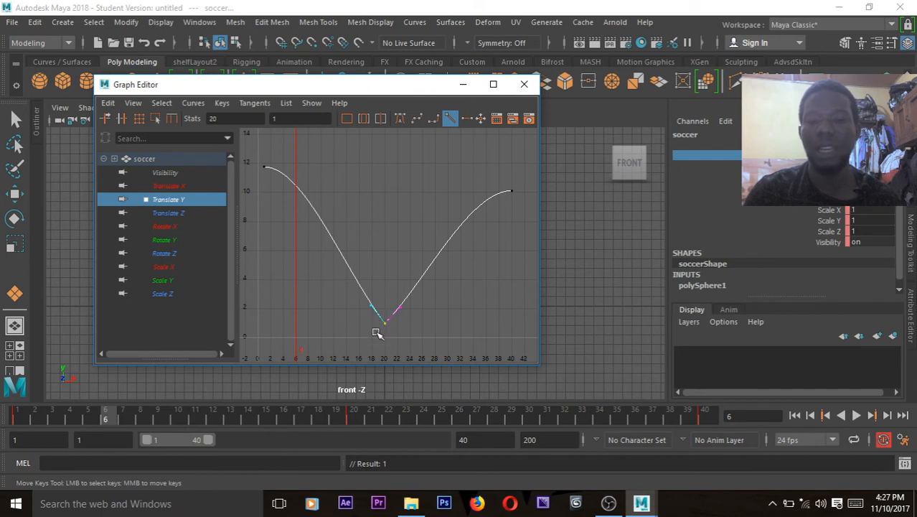
# - Minimize the Graph Editor, play the bounce in the front view and stop the playback
pyautogui.click(463, 84)
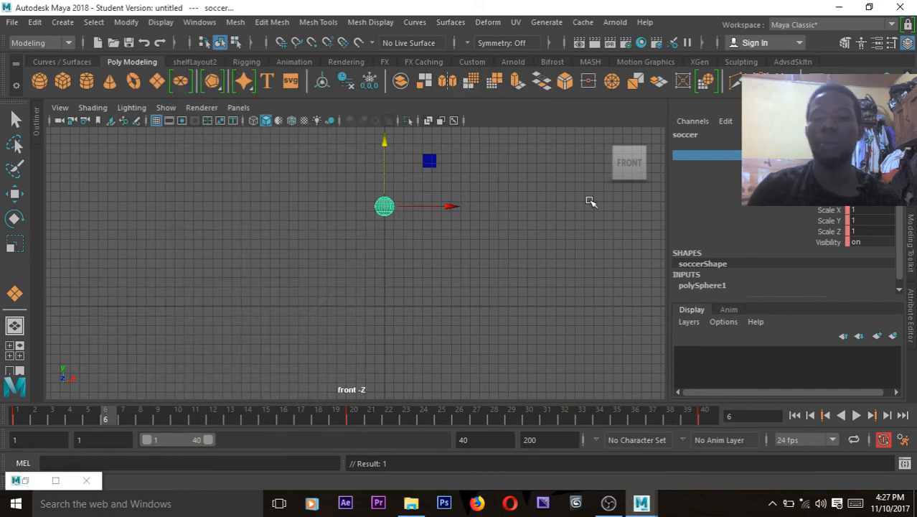
pyautogui.click(856, 415)
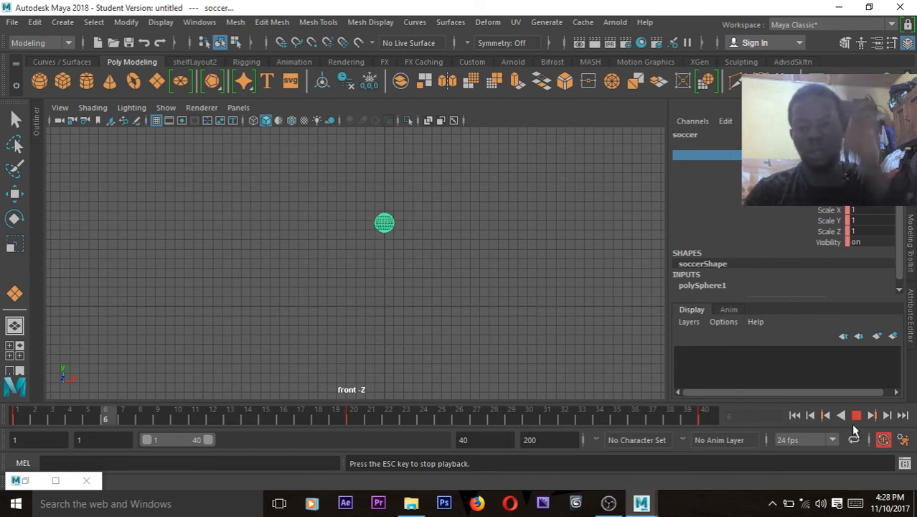
pyautogui.click(856, 416)
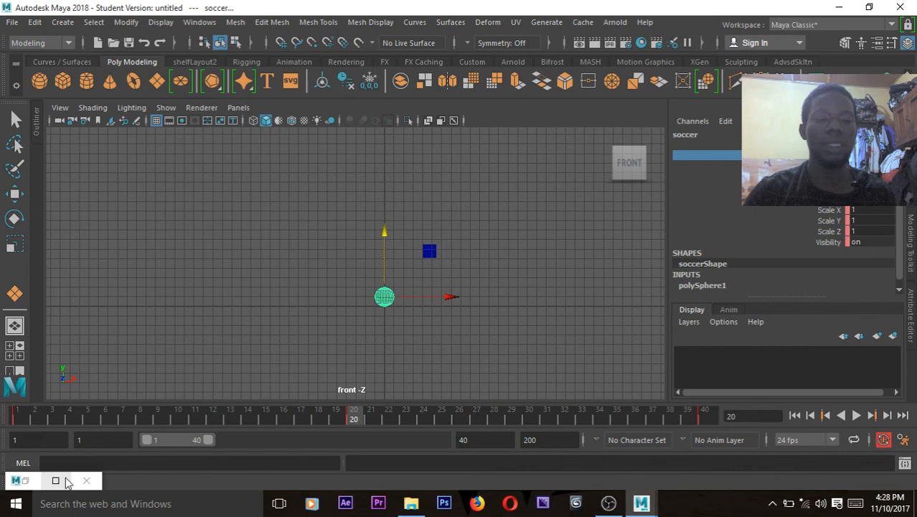
# - Steepen the incoming and outgoing tangent handles of the frame 20 Translate Y key for a sharper impact
pyautogui.click(28, 482)
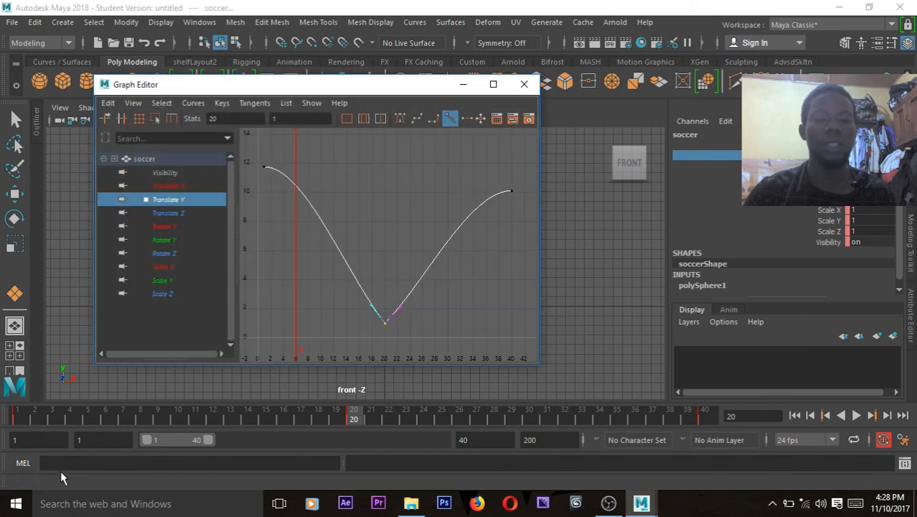
pyautogui.click(376, 307)
pyautogui.moveTo(370, 308); pyautogui.dragTo(375, 301, button='middle')
pyautogui.click(398, 305)
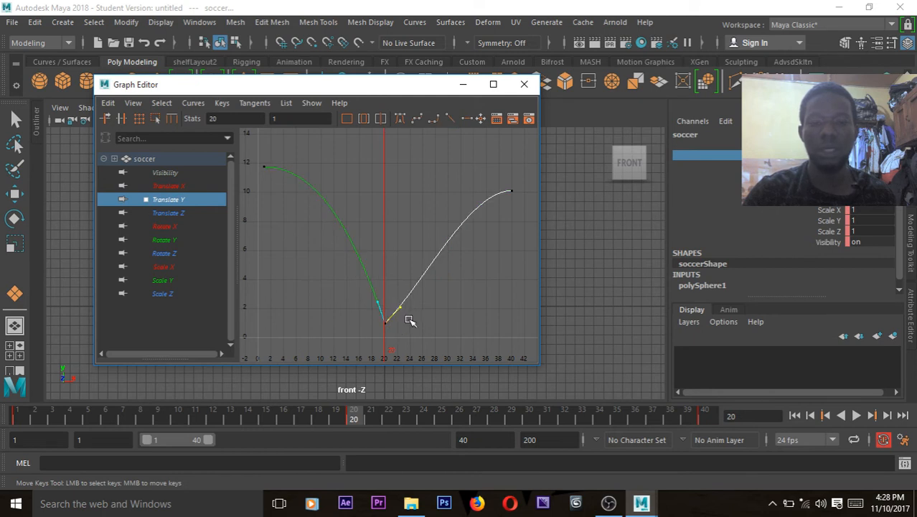
pyautogui.moveTo(399, 309)
pyautogui.mouseDown(button='middle')
pyautogui.moveTo(386, 310)
pyautogui.moveTo(395, 305)
pyautogui.mouseUp(button='middle')
# - Play the animation in the front view with the Graph Editor minimized to review the steeper impact, and stop it
pyautogui.click(463, 84)
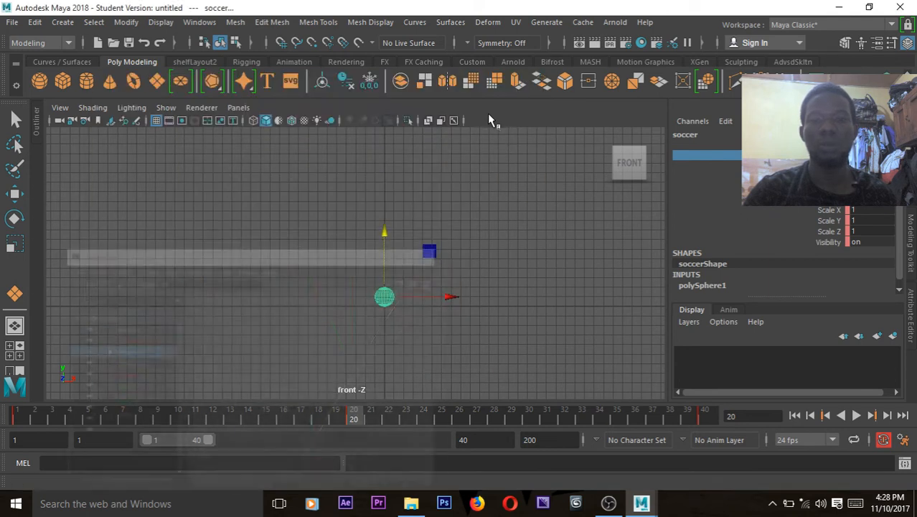
pyautogui.click(855, 415)
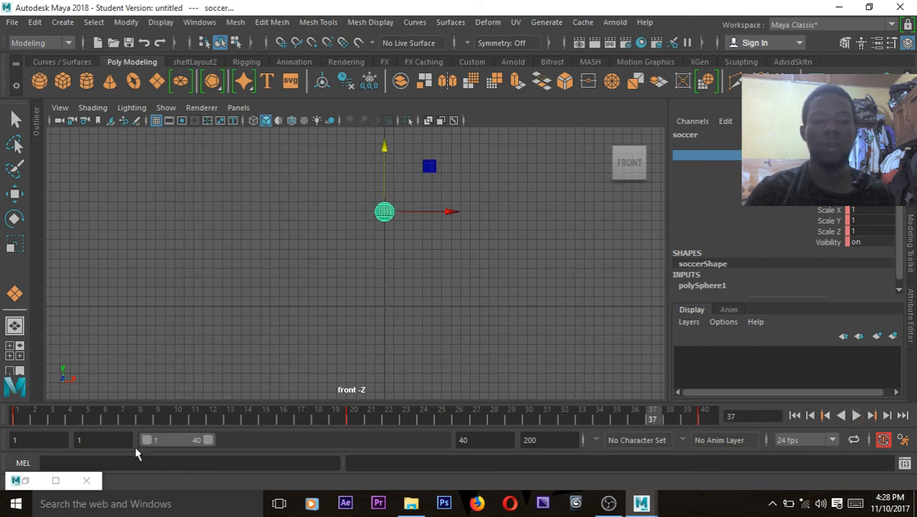
pyautogui.click(26, 480)
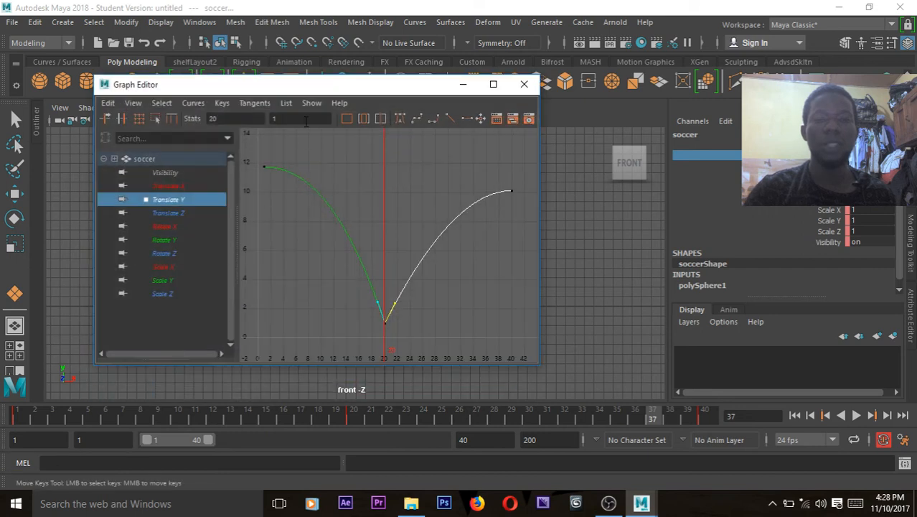
pyautogui.click(463, 88)
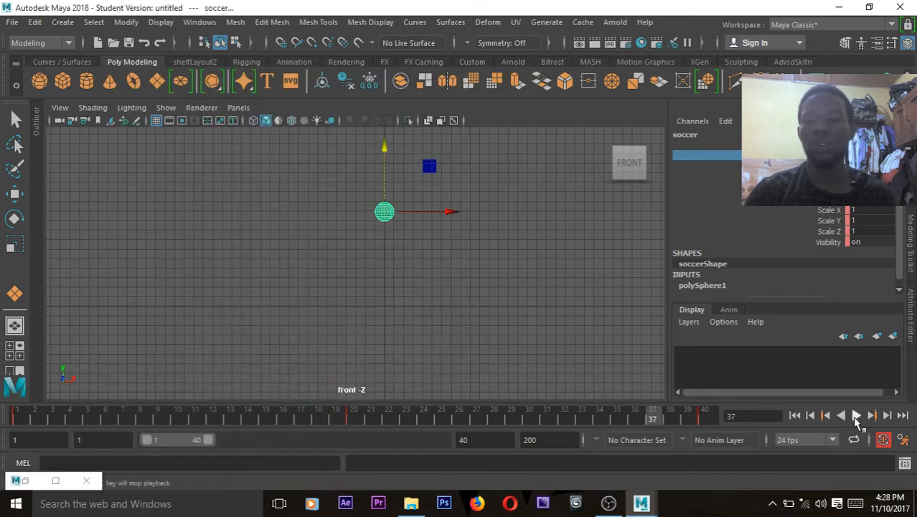
pyautogui.click(856, 415)
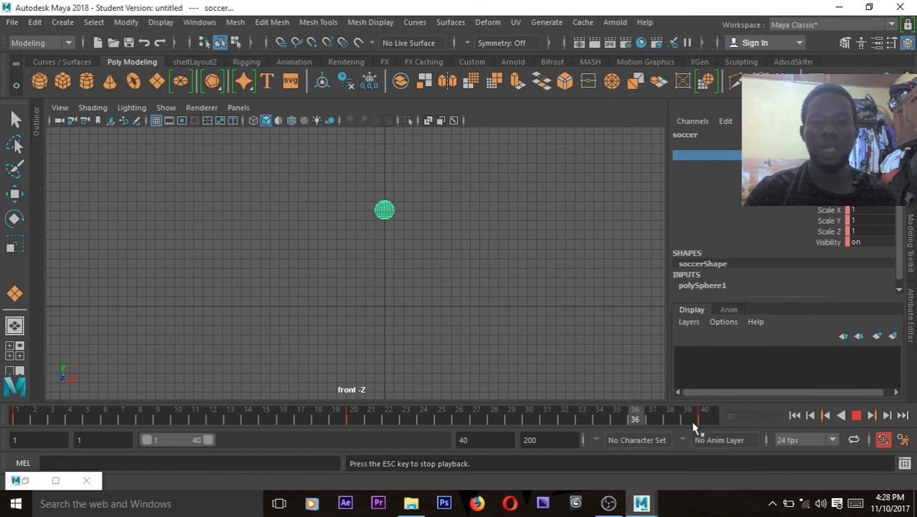
pyautogui.click(857, 416)
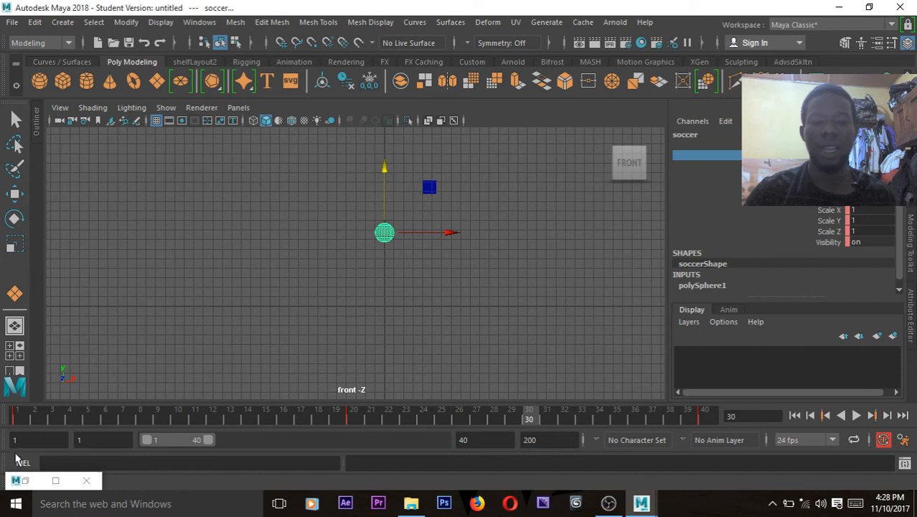
# - Raise the Translate Y key at frame 40 in the Graph Editor until it is level with the key at frame 1
pyautogui.click(24, 480)
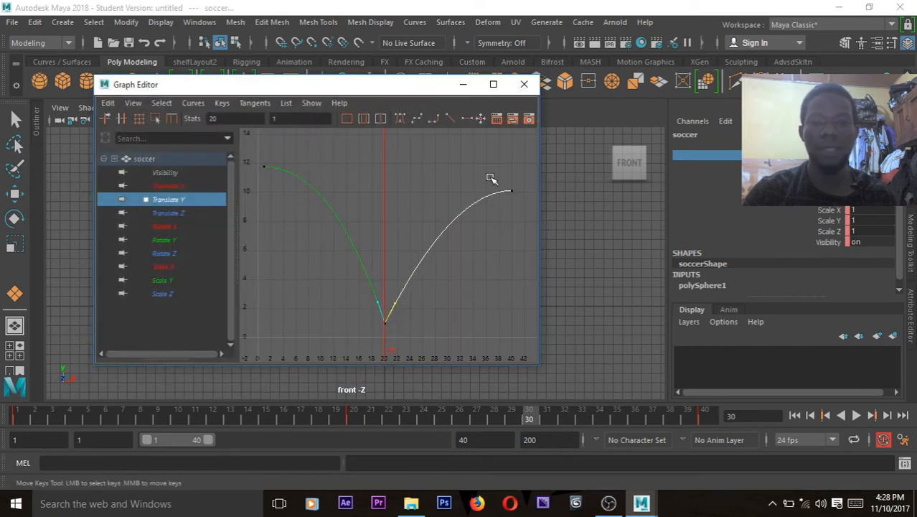
pyautogui.moveTo(531, 208); pyautogui.dragTo(530, 206)
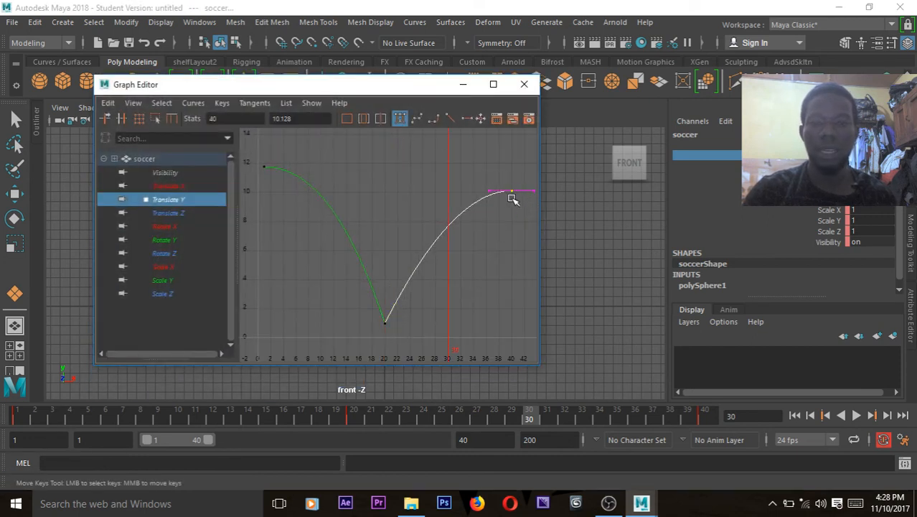
pyautogui.moveTo(512, 194); pyautogui.dragTo(514, 168)
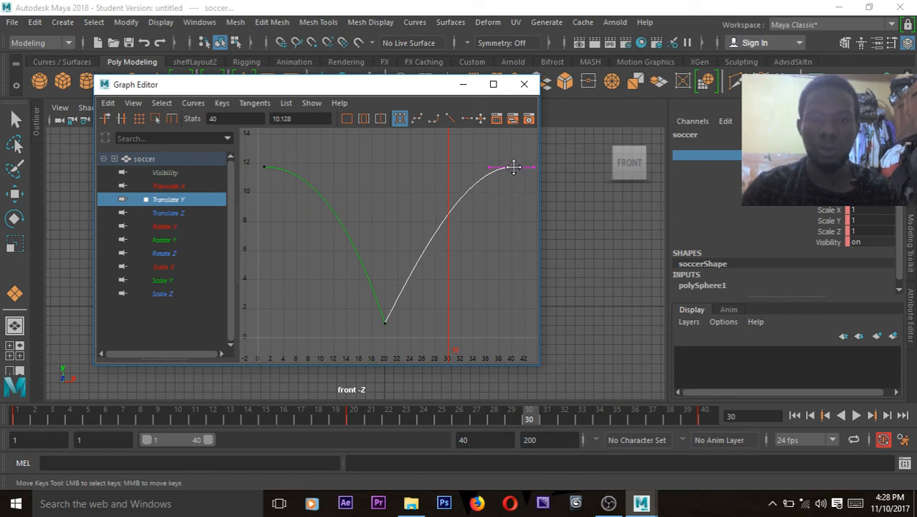
# - Play the ball's bounce with the raised end key in the front view and stop the playback
pyautogui.click(462, 85)
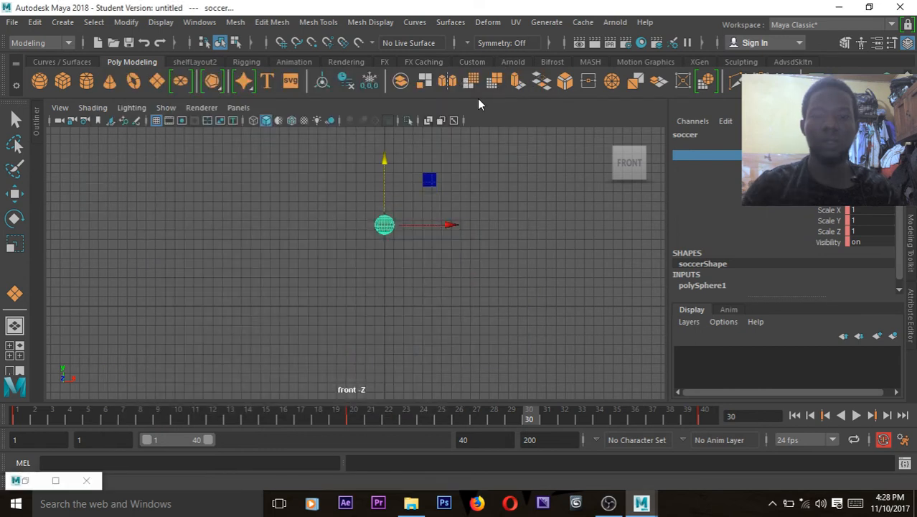
pyautogui.click(857, 414)
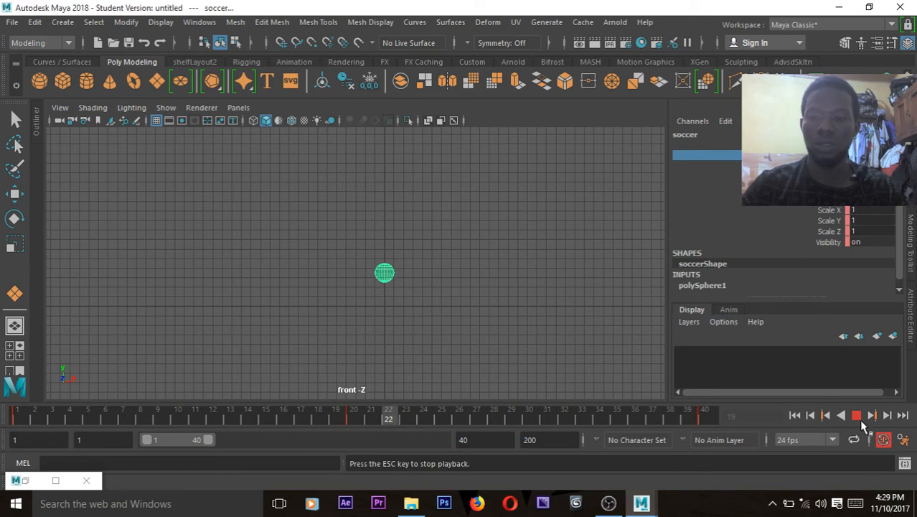
pyautogui.click(856, 415)
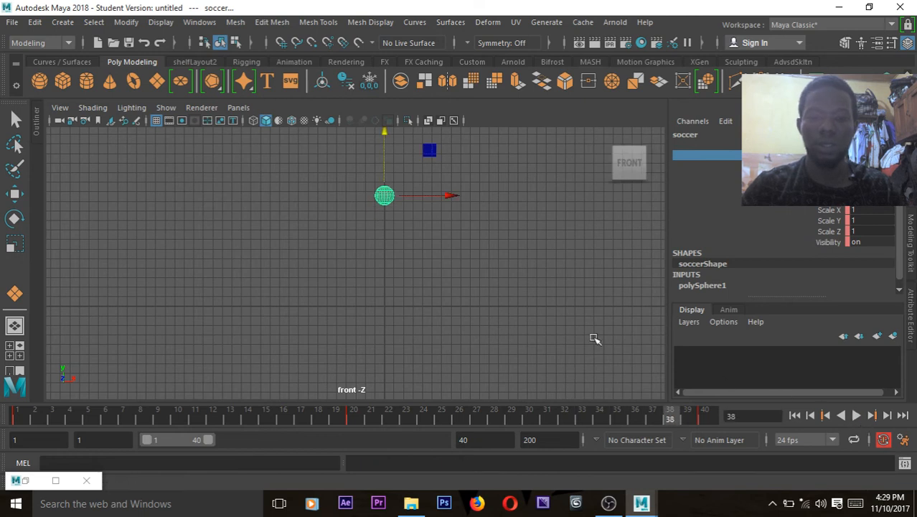
# - Switch to the perspective view, hide the grid and view the ball and ground plane from a lower angle
pyautogui.keyDown('alt'); pyautogui.moveTo(340, 292); pyautogui.dragTo(425, 313, button='right'); pyautogui.keyUp('alt')
pyautogui.press('space')
pyautogui.press('space')
pyautogui.keyDown('alt'); pyautogui.moveTo(500, 283); pyautogui.dragTo(416, 326); pyautogui.keyUp('alt')
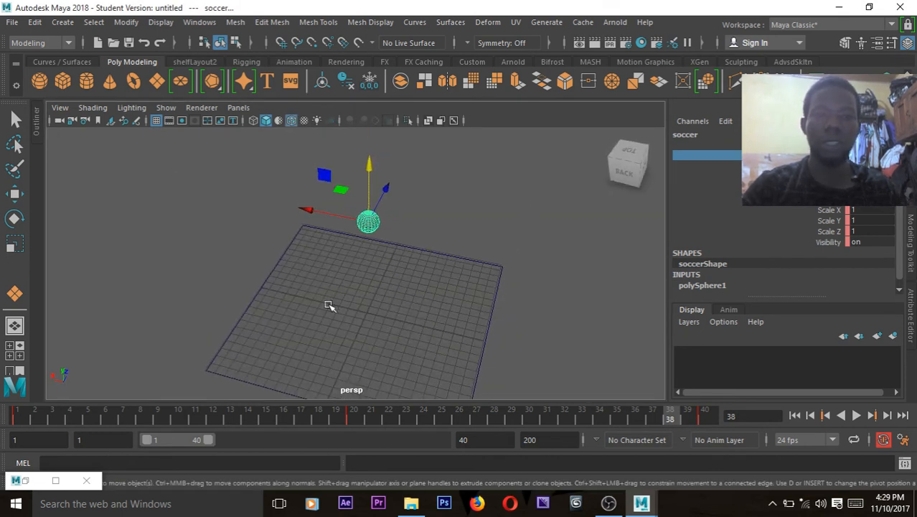
pyautogui.click(156, 121)
pyautogui.moveTo(463, 303)
pyautogui.keyDown('alt'); pyautogui.mouseDown()
pyautogui.moveTo(468, 272)
pyautogui.moveTo(489, 277)
pyautogui.mouseUp(); pyautogui.keyUp('alt')
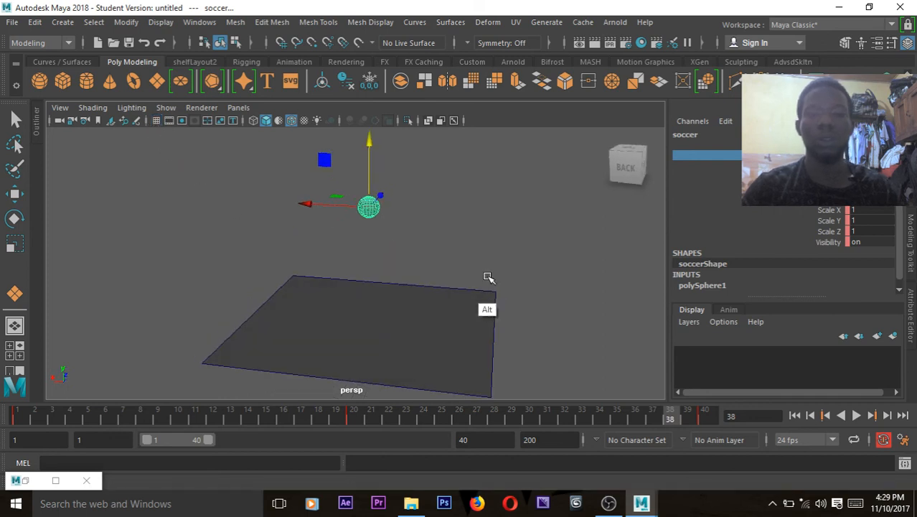
# - Play the bounce in the perspective view, examine it from a closer angle and stop the playback
pyautogui.click(856, 415)
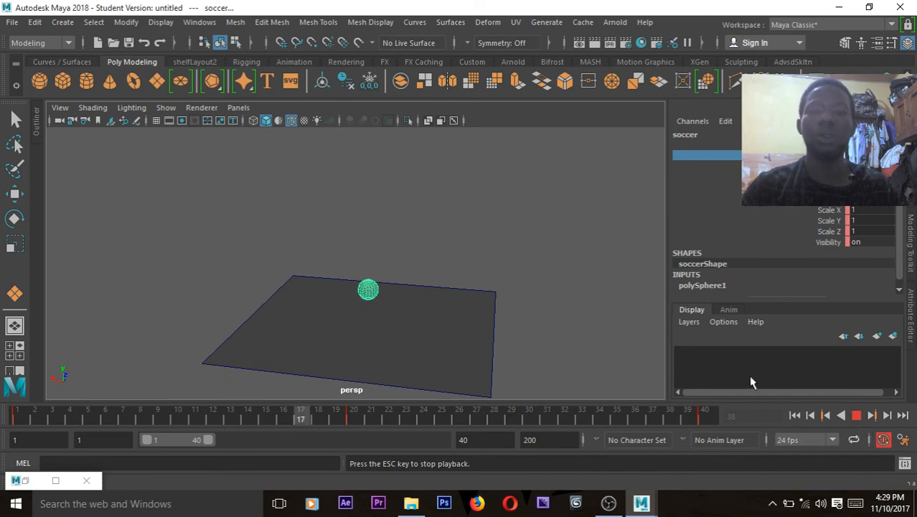
pyautogui.keyDown('alt'); pyautogui.moveTo(436, 256); pyautogui.dragTo(516, 272); pyautogui.keyUp('alt')
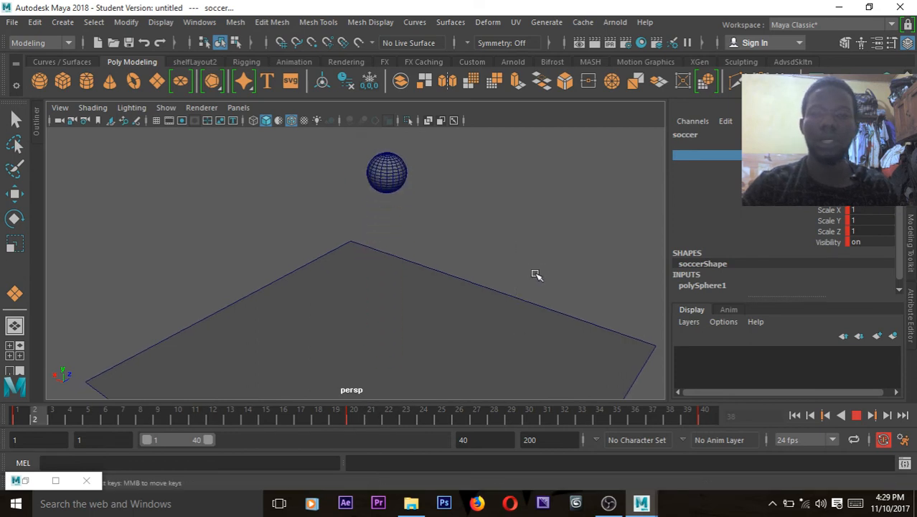
pyautogui.click(859, 417)
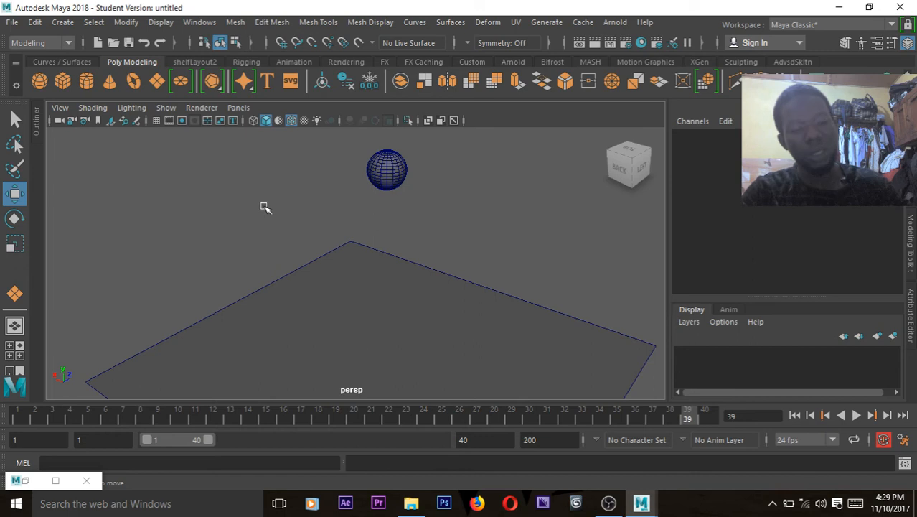
# - Select the soccer ball and check its poses at frames 20, 40 and 1, ending at frame 20
pyautogui.click(399, 173)
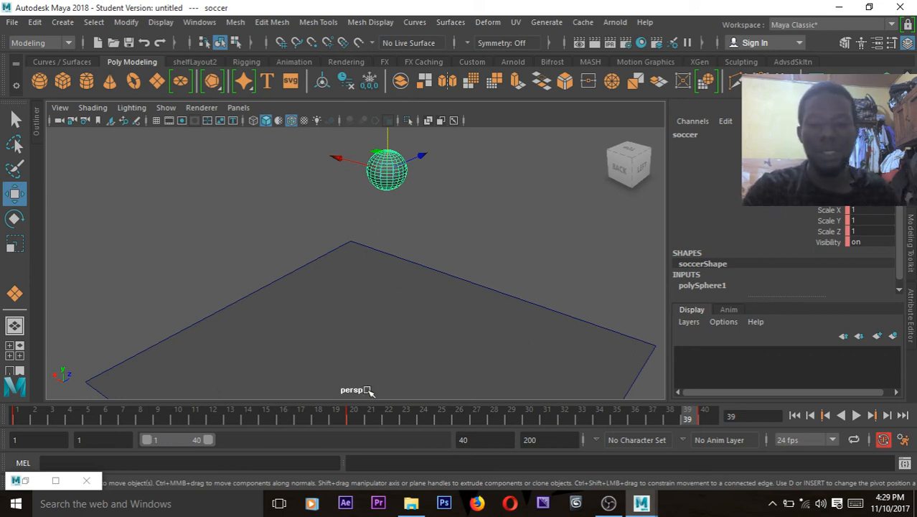
pyautogui.click(353, 417)
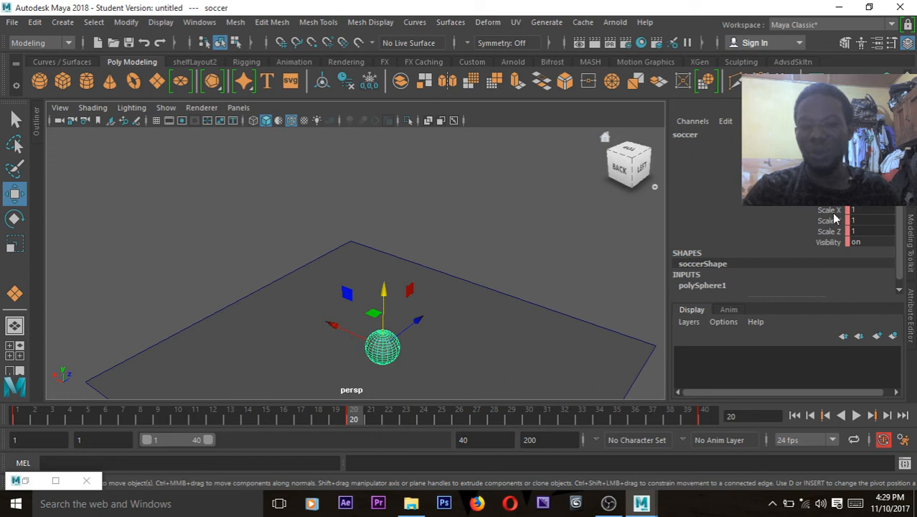
pyautogui.click(707, 416)
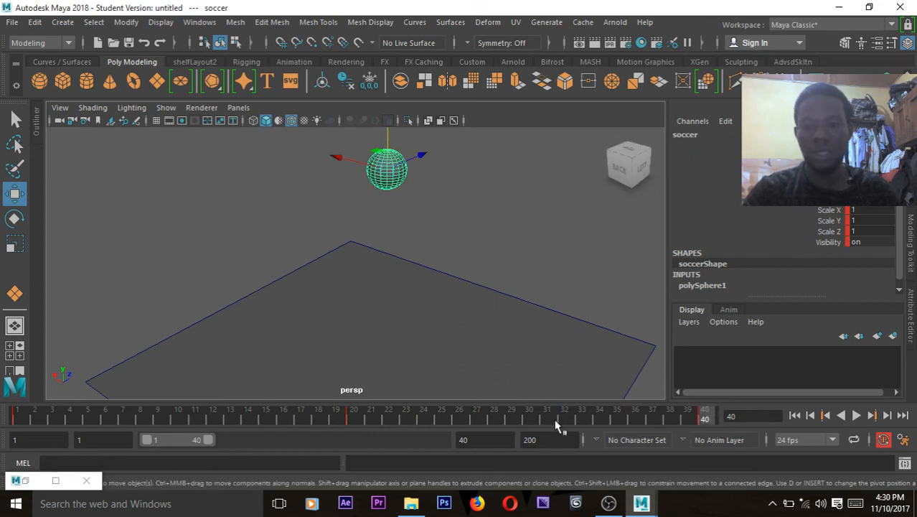
pyautogui.click(18, 420)
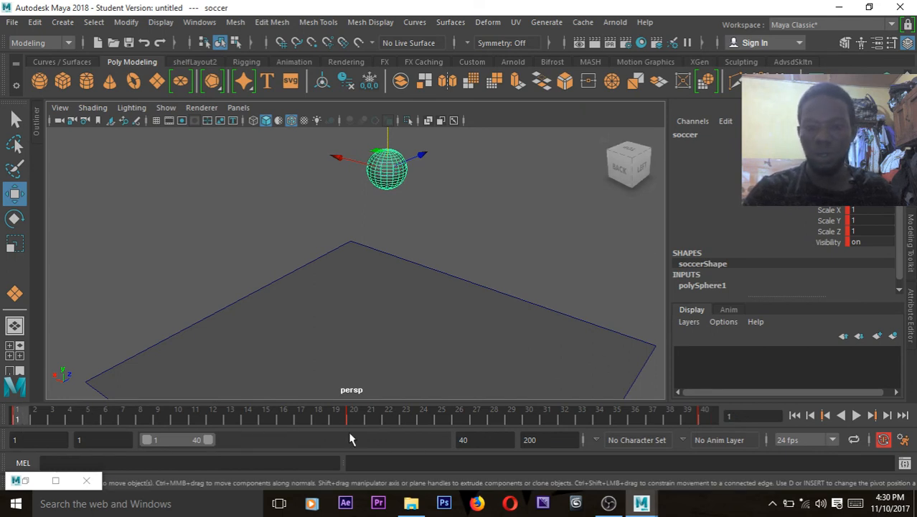
pyautogui.click(351, 419)
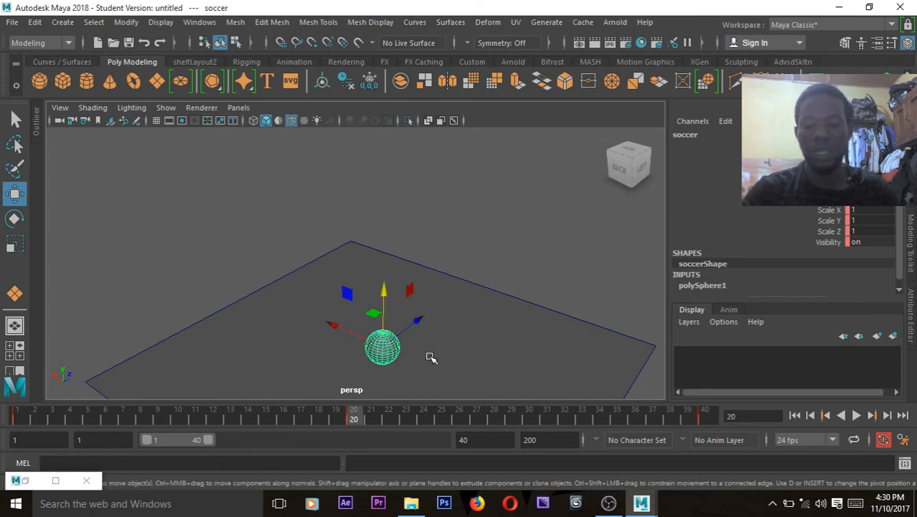
# - Examine the ball's ground contact up close from a low angle, play the animation and scrub back to frame 20
pyautogui.keyDown('alt'); pyautogui.moveTo(425, 320); pyautogui.dragTo(485, 266); pyautogui.keyUp('alt')
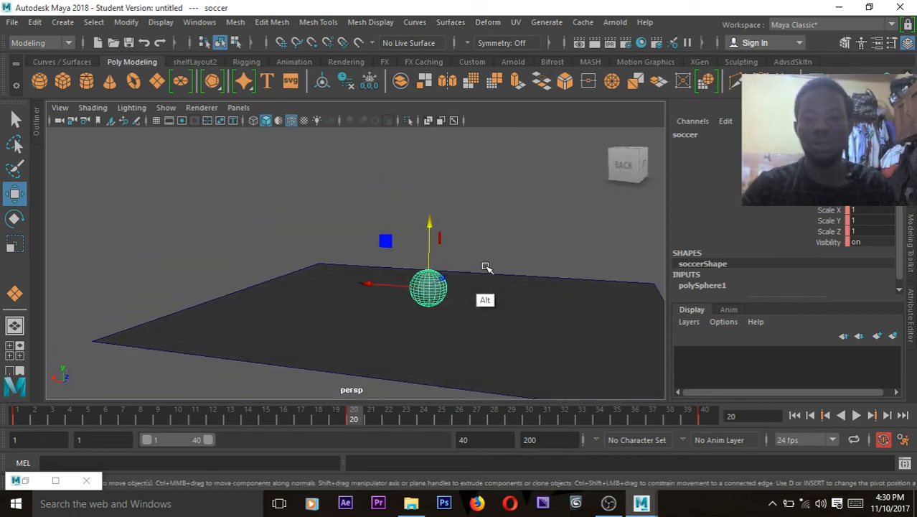
pyautogui.keyDown('alt'); pyautogui.moveTo(446, 284); pyautogui.dragTo(518, 303, button='right'); pyautogui.keyUp('alt')
pyautogui.keyDown('alt'); pyautogui.moveTo(484, 302); pyautogui.dragTo(387, 261, button='middle'); pyautogui.keyUp('alt')
pyautogui.keyDown('alt'); pyautogui.moveTo(387, 266); pyautogui.dragTo(632, 300, button='right'); pyautogui.keyUp('alt')
pyautogui.keyDown('alt'); pyautogui.moveTo(479, 312); pyautogui.dragTo(534, 326); pyautogui.keyUp('alt')
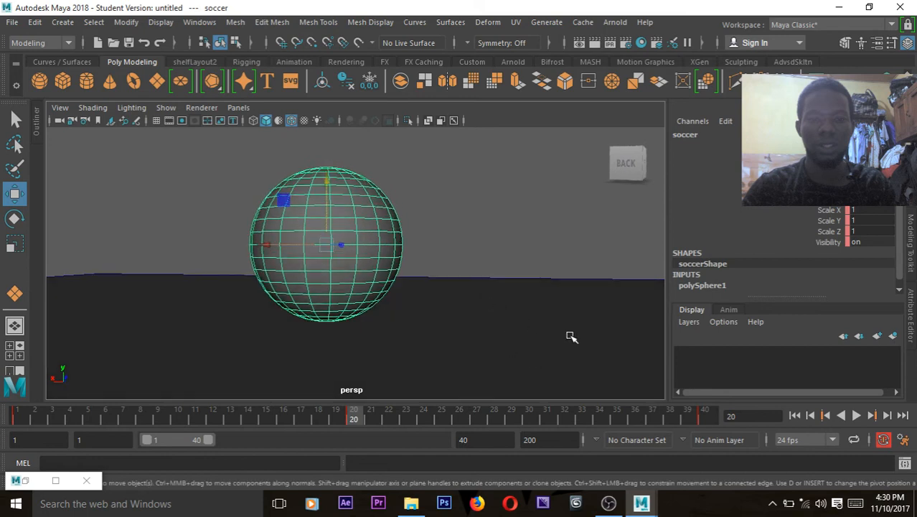
pyautogui.click(856, 415)
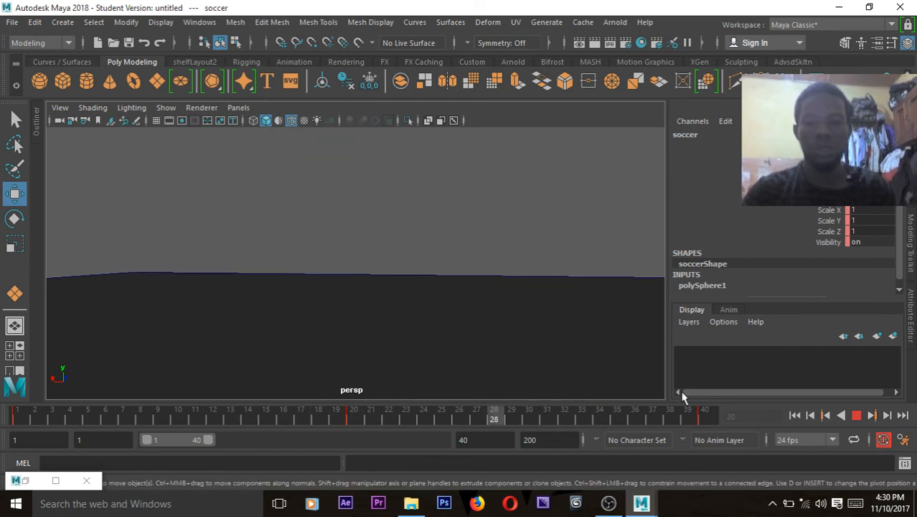
pyautogui.moveTo(290, 416)
pyautogui.mouseDown()
pyautogui.moveTo(396, 415)
pyautogui.moveTo(337, 418)
pyautogui.moveTo(361, 418)
pyautogui.mouseUp()
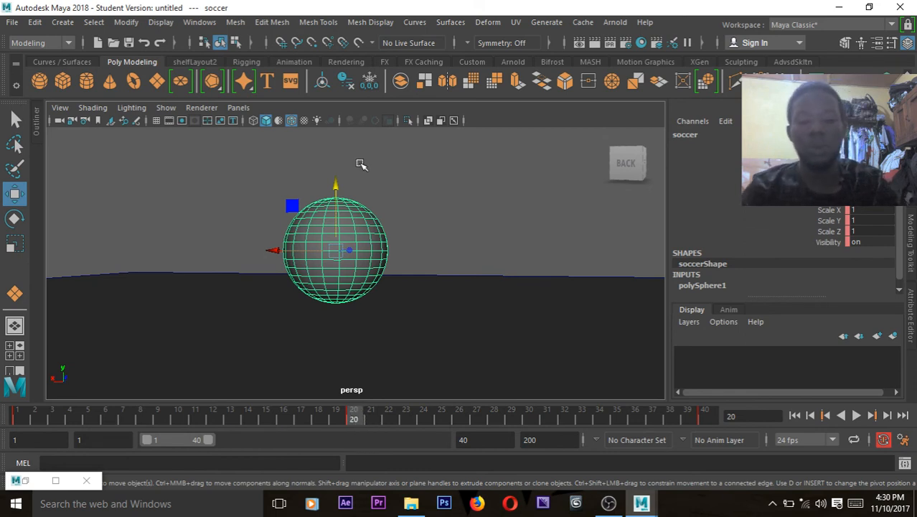
# - At frame 20, squash the soccer ball vertically to a Scale Y of about 0.812 and lower it onto the ground plane
pyautogui.press('r')
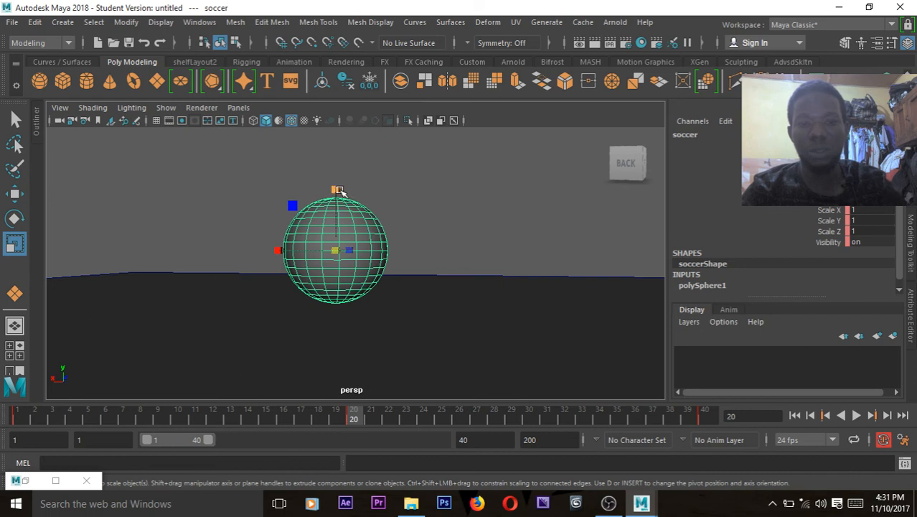
pyautogui.moveTo(336, 188); pyautogui.dragTo(343, 203)
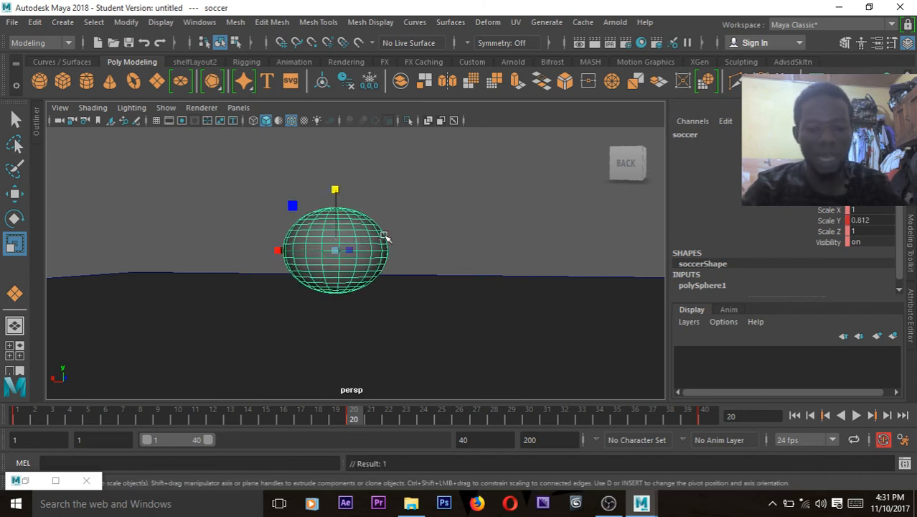
pyautogui.press('w')
pyautogui.moveTo(344, 188); pyautogui.dragTo(342, 197)
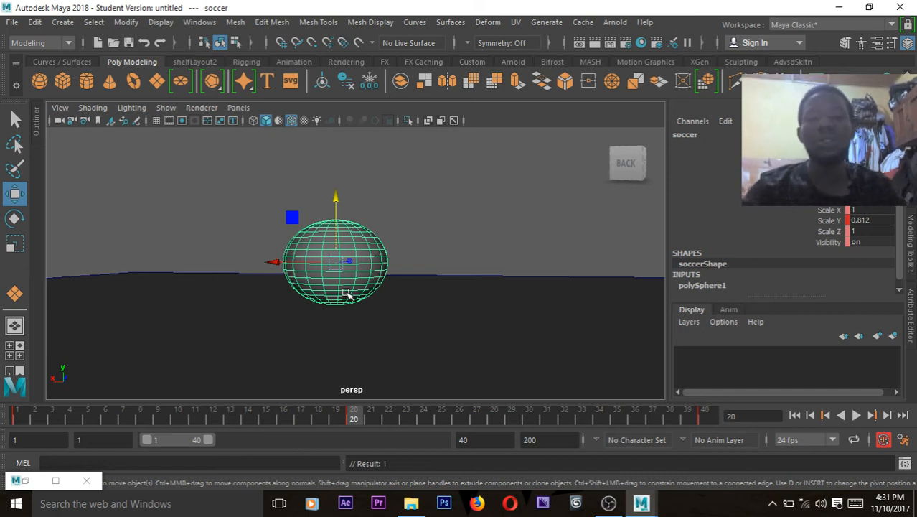
# - At frame 21, set the soccer ball's Scale Y to 1
pyautogui.click(370, 417)
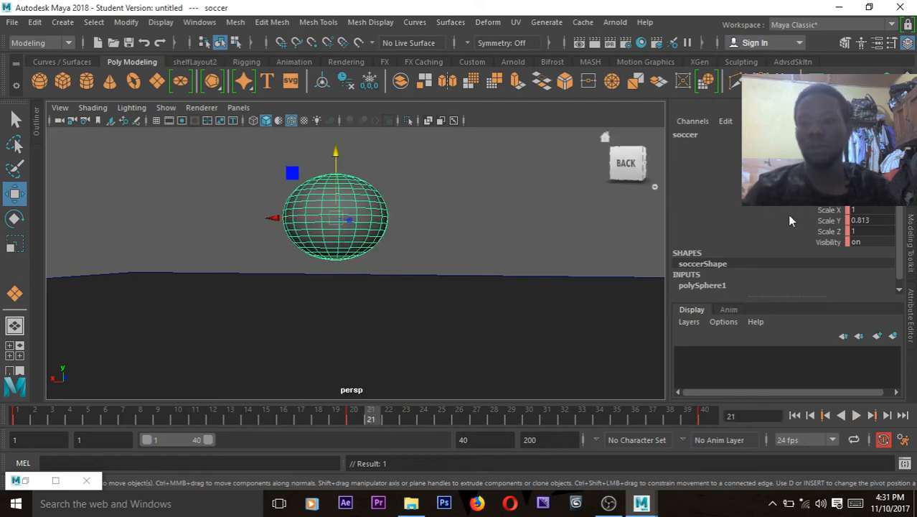
pyautogui.doubleClick(861, 221)
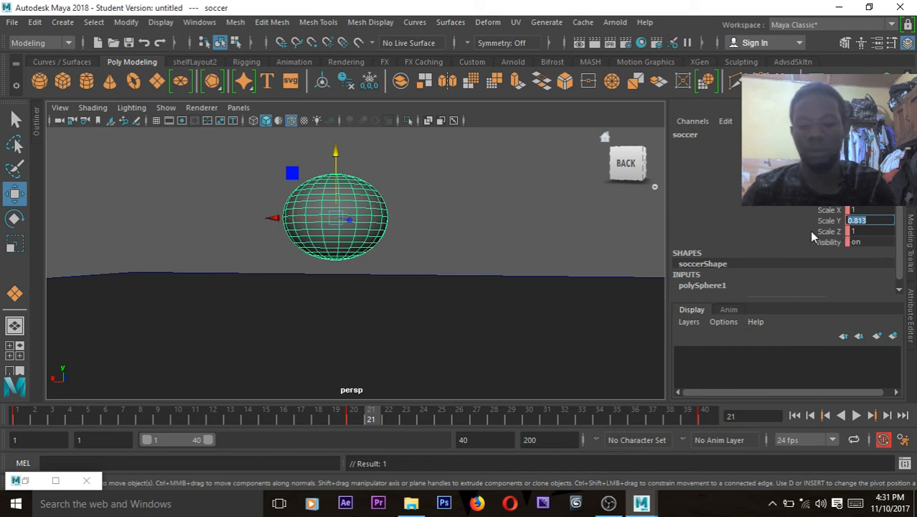
pyautogui.write('1')
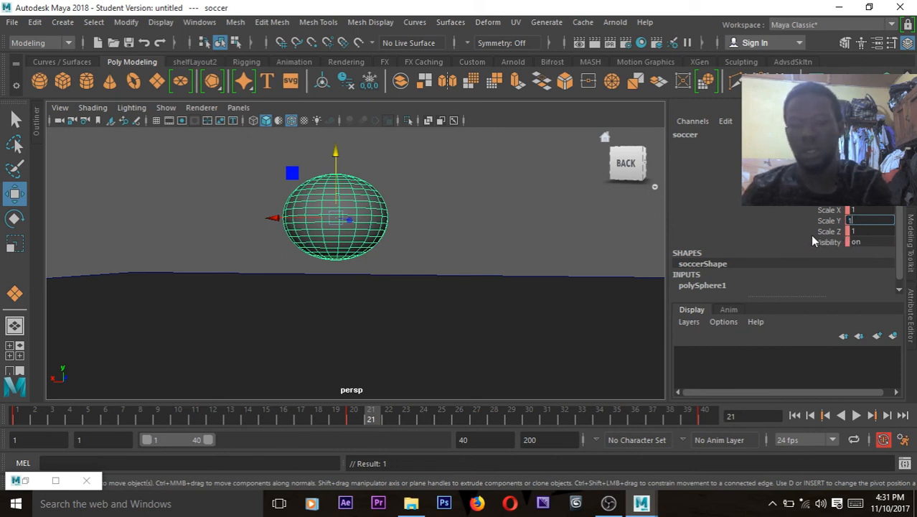
pyautogui.press('Return')
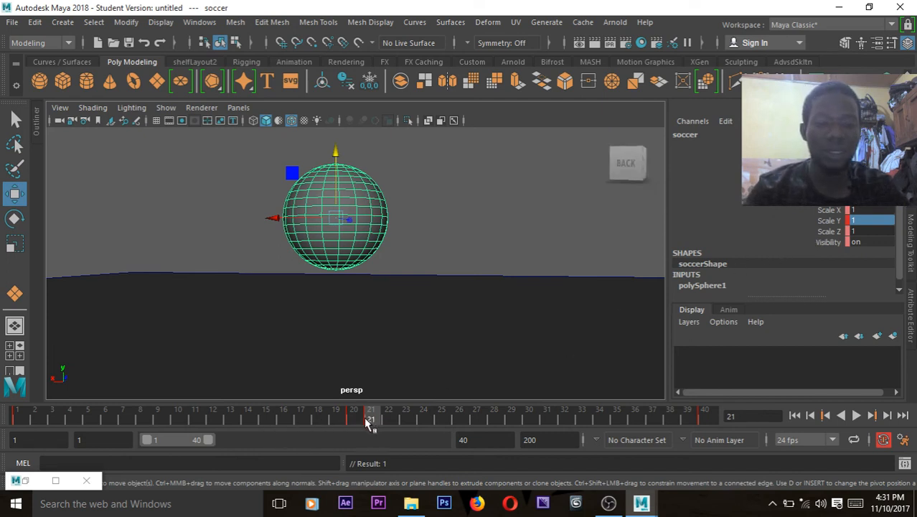
# - At frame 19, set the soccer ball's Scale Y to 1
pyautogui.click(333, 417)
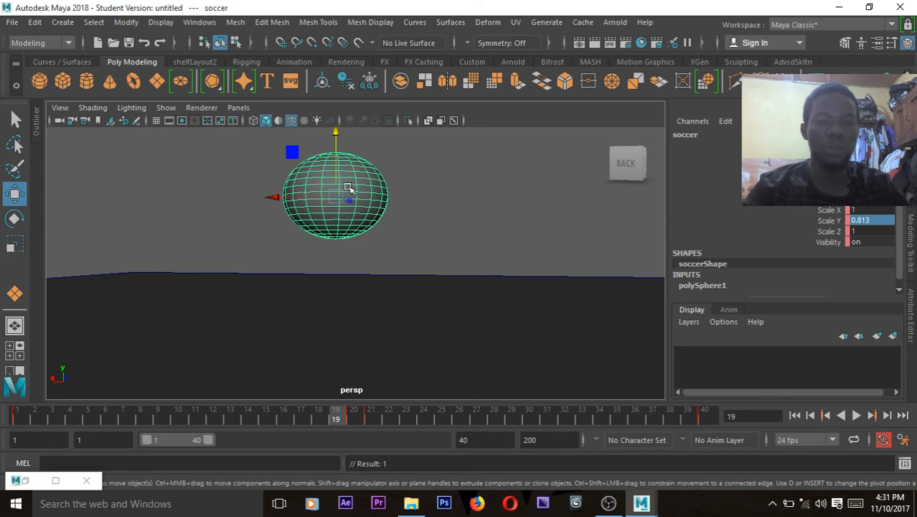
pyautogui.doubleClick(861, 220)
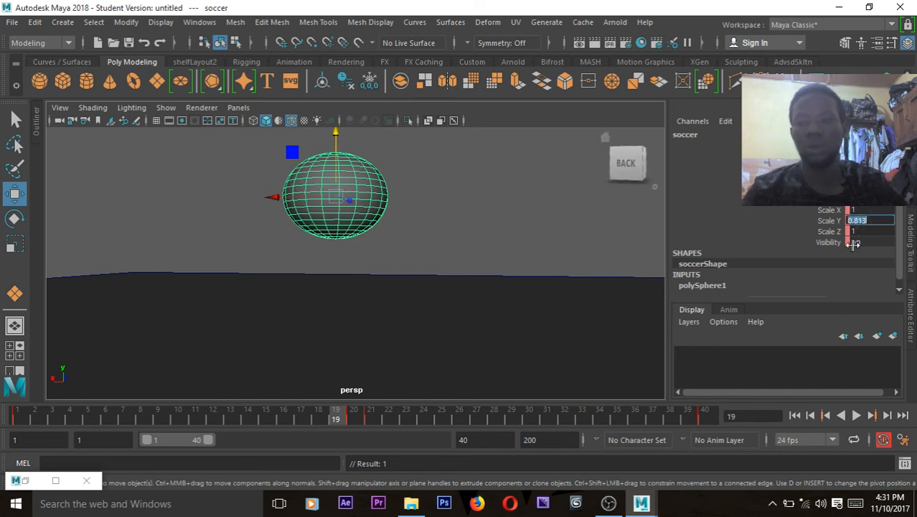
pyautogui.write('1')
pyautogui.press('Return')
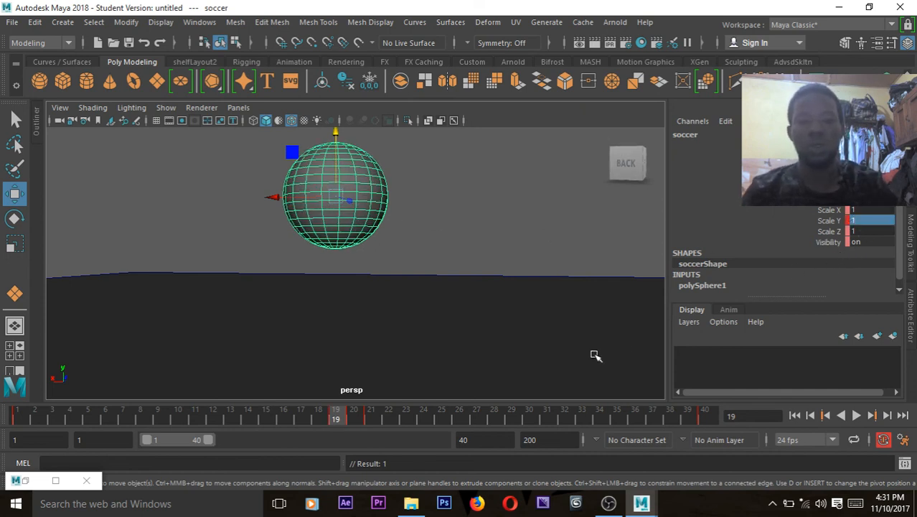
# - Check the ball's squash at frames 20 and 21, and play the animation briefly
pyautogui.click(352, 417)
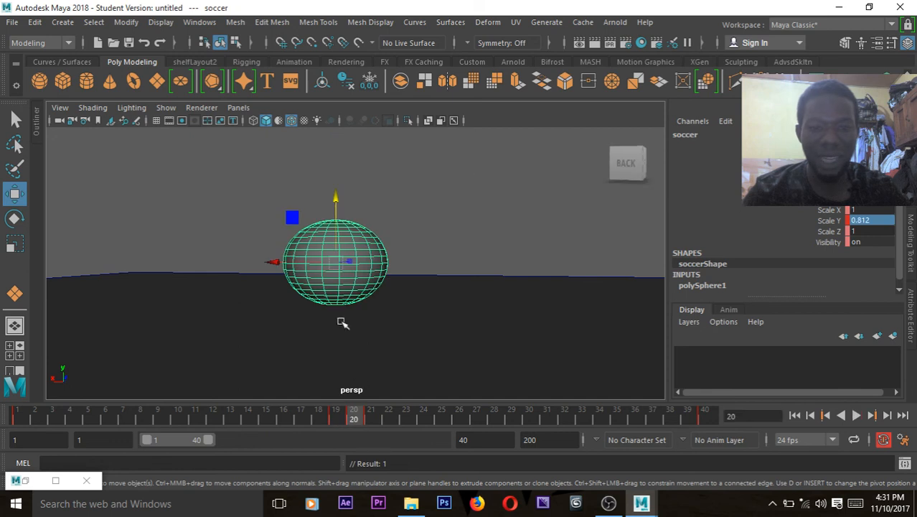
pyautogui.moveTo(362, 419); pyautogui.dragTo(370, 415)
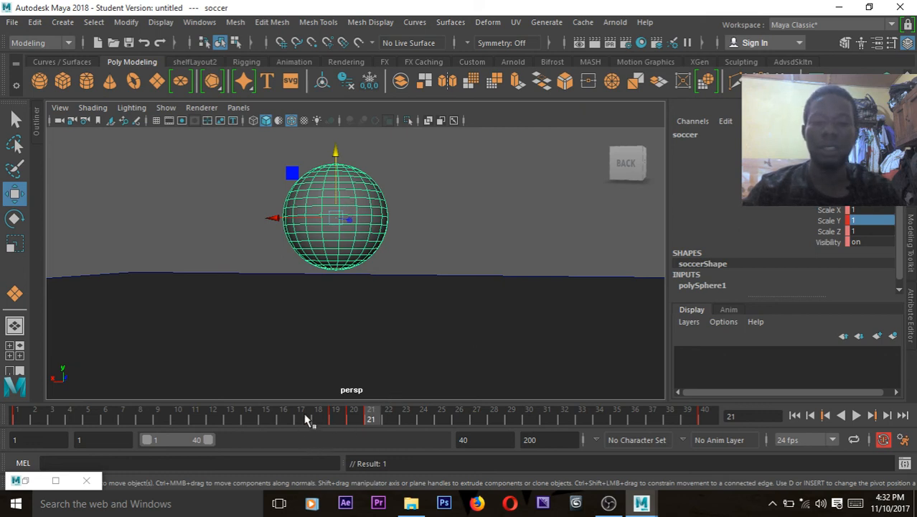
pyautogui.hotkey('alt', 'v')
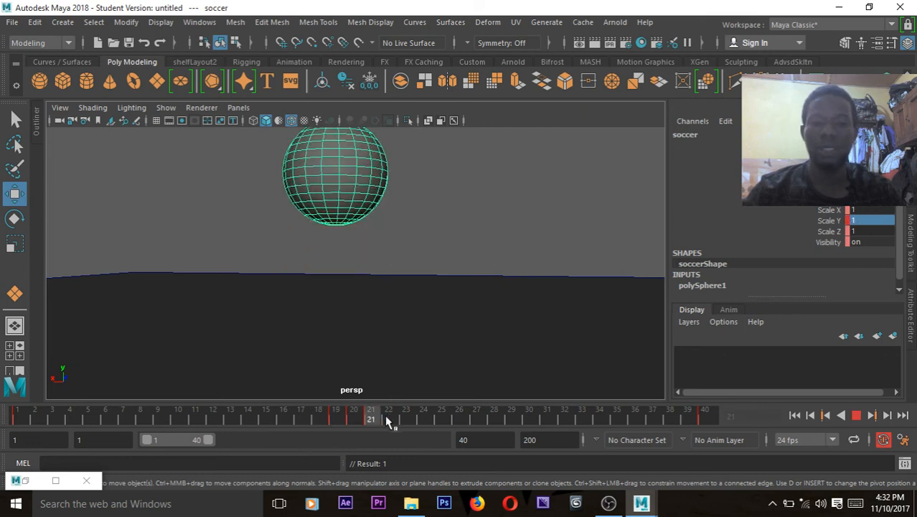
pyautogui.hotkey('alt', 'v')
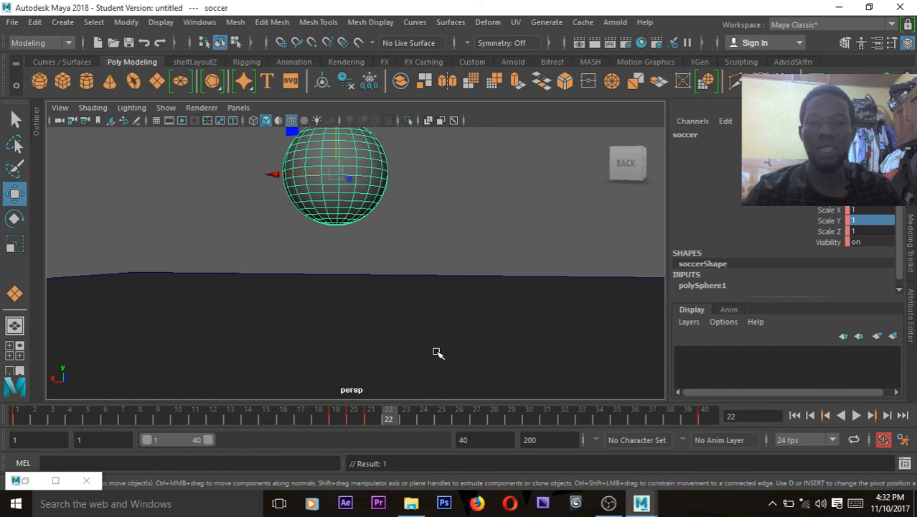
# - Deselect the ball, turn off wireframe on shaded, and play and scrub the bounce around frame 20
pyautogui.click(428, 221)
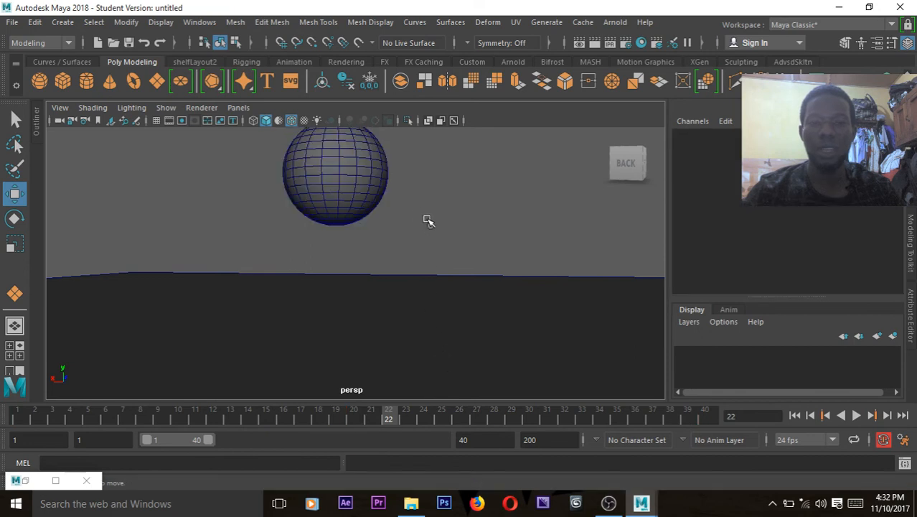
pyautogui.click(290, 121)
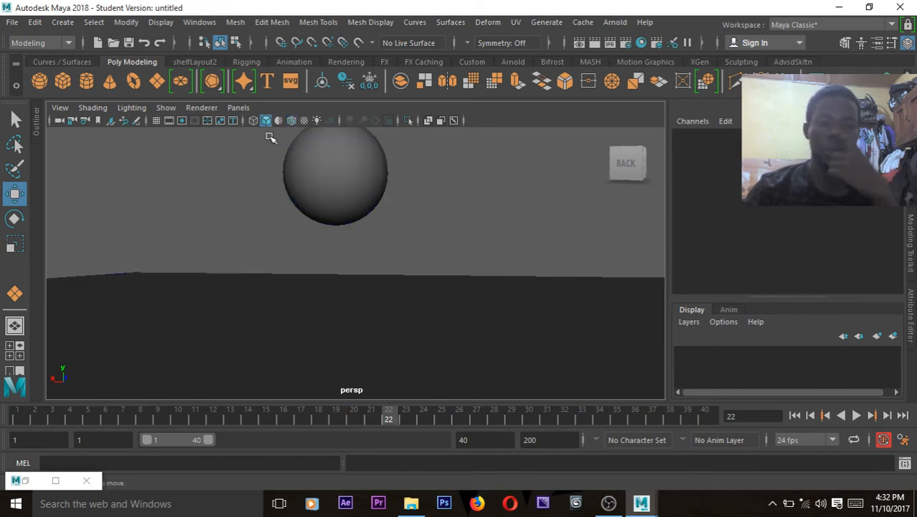
pyautogui.hotkey('alt', 'v')
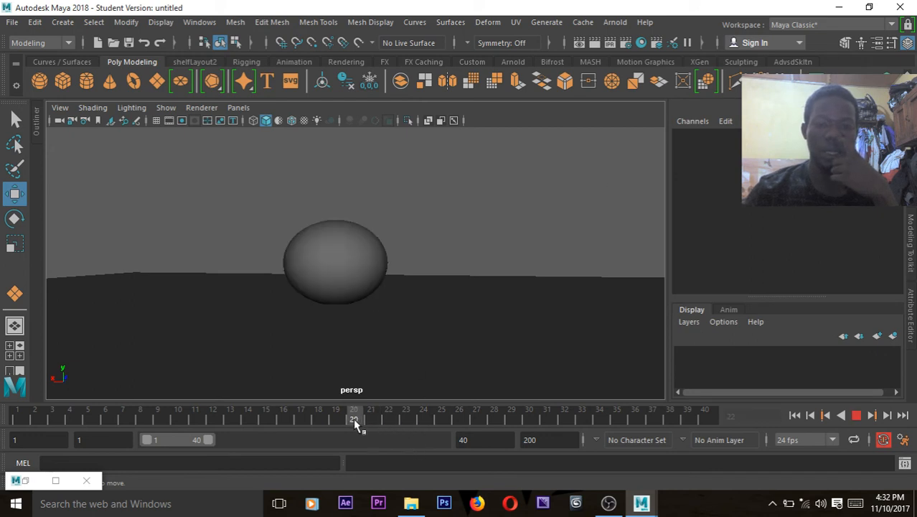
pyautogui.moveTo(376, 415); pyautogui.dragTo(323, 416)
# - View the ball and ground plane from a higher, more distant angle, play the bounce and scrub around frames 20 and 21
pyautogui.keyDown('alt'); pyautogui.moveTo(317, 216); pyautogui.dragTo(262, 231); pyautogui.keyUp('alt')
pyautogui.keyDown('alt'); pyautogui.moveTo(310, 299); pyautogui.dragTo(346, 351); pyautogui.keyUp('alt')
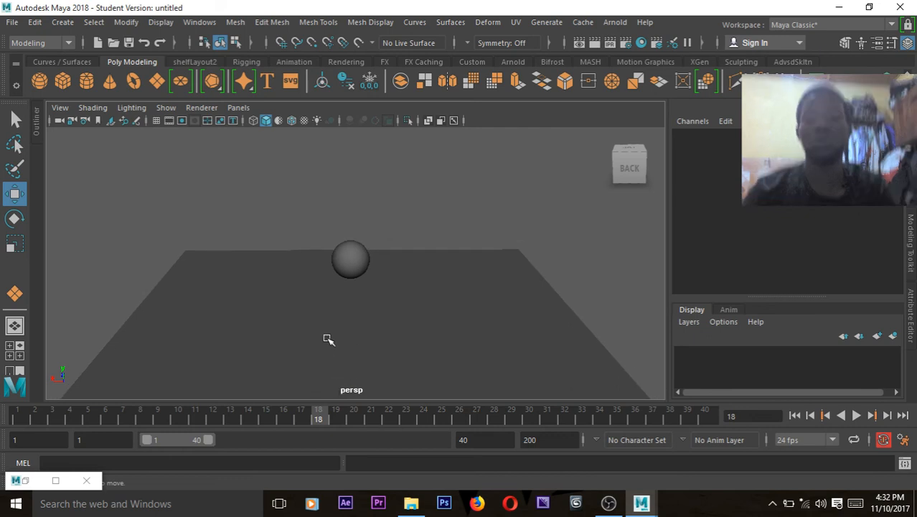
pyautogui.click(856, 415)
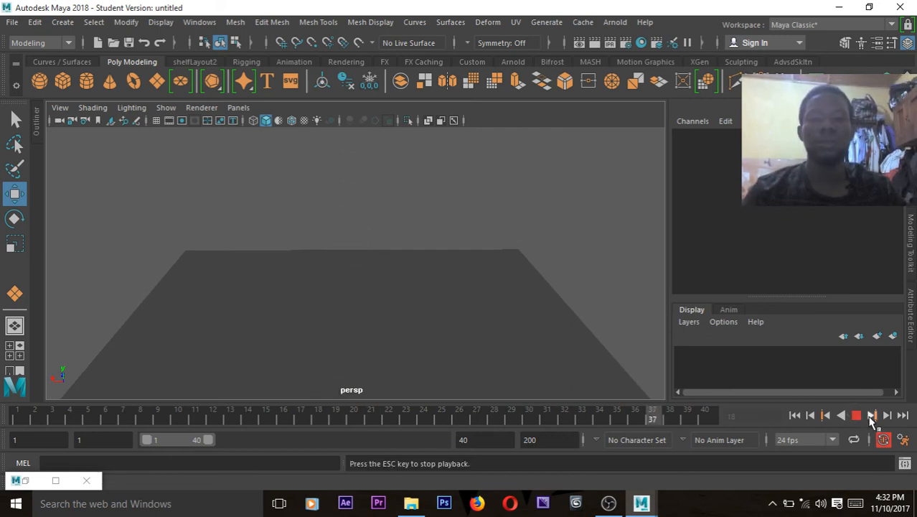
pyautogui.keyDown('alt'); pyautogui.moveTo(486, 330); pyautogui.dragTo(354, 280, button='right'); pyautogui.keyUp('alt')
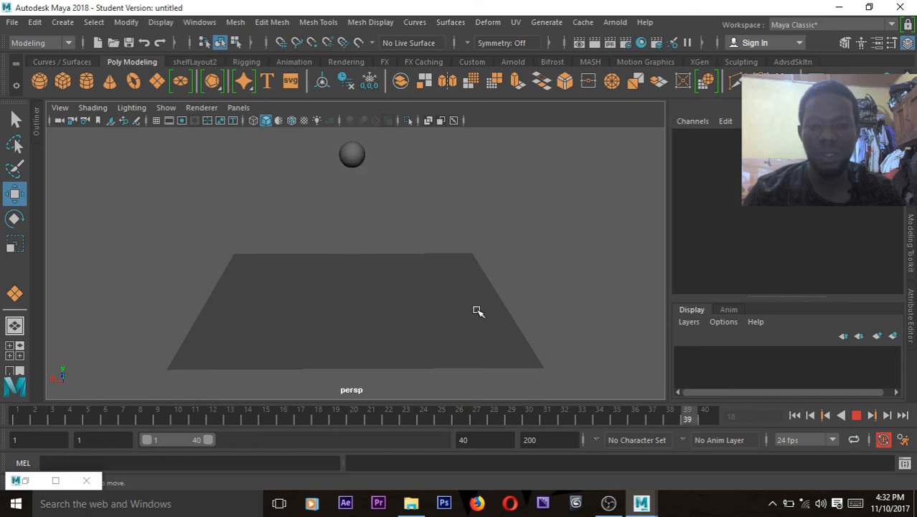
pyautogui.click(312, 417)
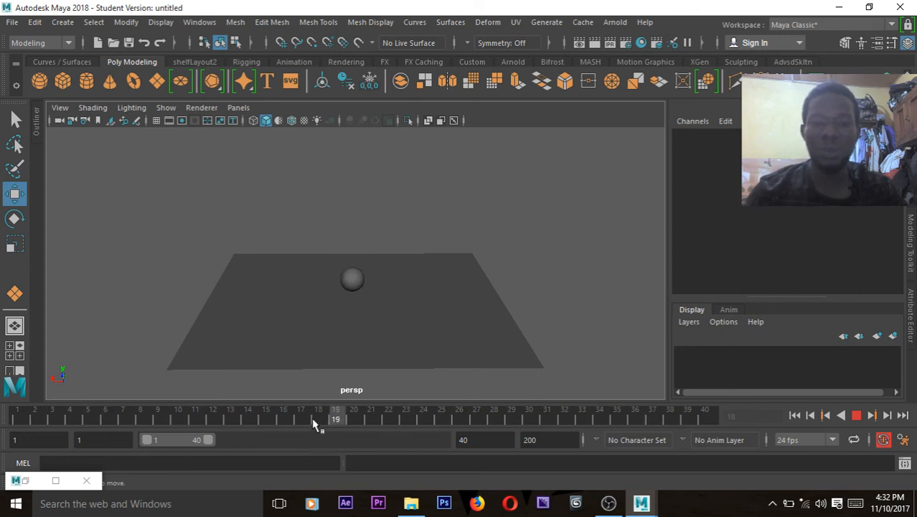
pyautogui.click(856, 416)
pyautogui.hotkey('alt', 'v')
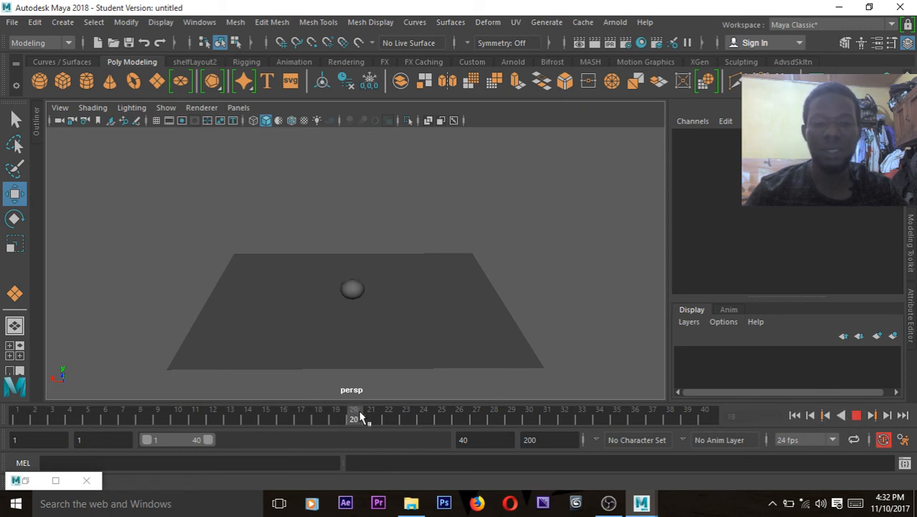
pyautogui.moveTo(351, 420)
pyautogui.mouseDown()
pyautogui.moveTo(330, 425)
pyautogui.moveTo(378, 425)
pyautogui.moveTo(327, 424)
pyautogui.moveTo(370, 425)
pyautogui.mouseUp()
pyautogui.hotkey('alt', 'v')
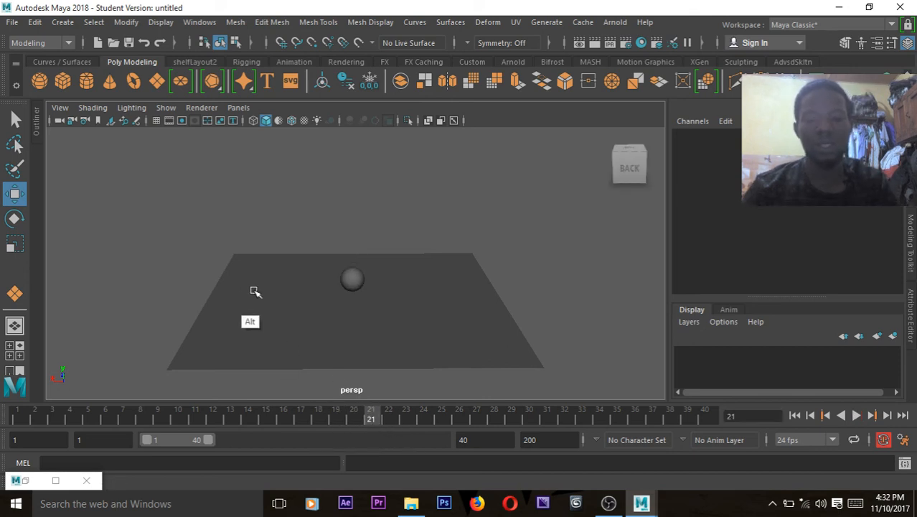
# - Play the bounce from a closer view, stop the playback and cancel the unsaved-scene prompt
pyautogui.keyDown('alt'); pyautogui.moveTo(359, 315); pyautogui.dragTo(503, 342, button='right'); pyautogui.keyUp('alt')
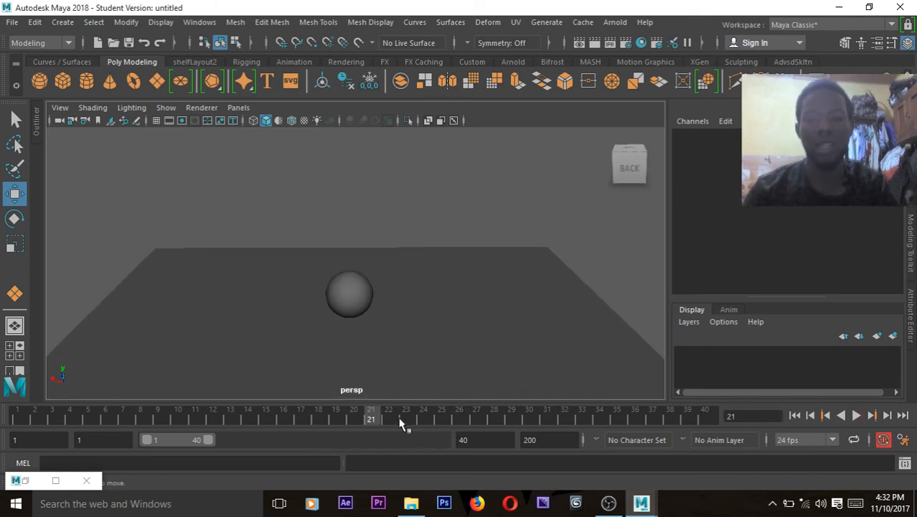
pyautogui.moveTo(373, 418)
pyautogui.mouseDown()
pyautogui.moveTo(301, 416)
pyautogui.moveTo(389, 420)
pyautogui.moveTo(309, 423)
pyautogui.mouseUp()
pyautogui.click(856, 416)
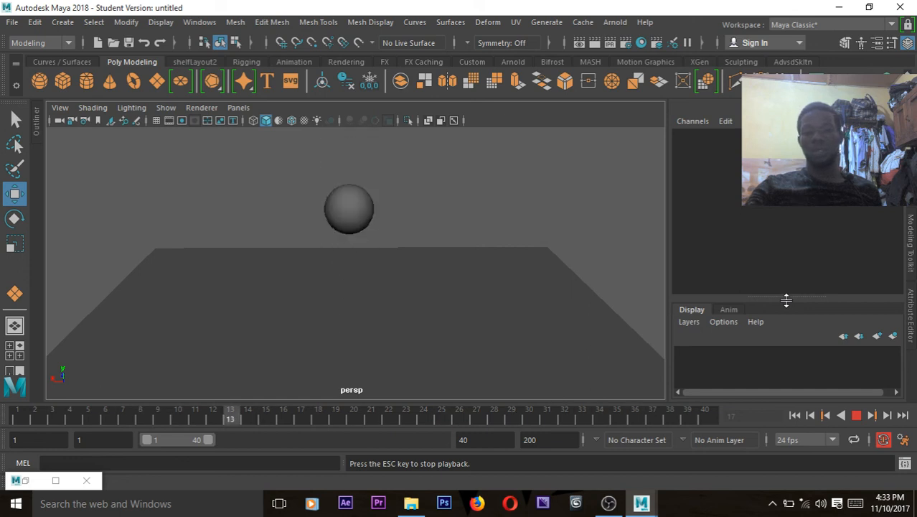
pyautogui.press('alt')
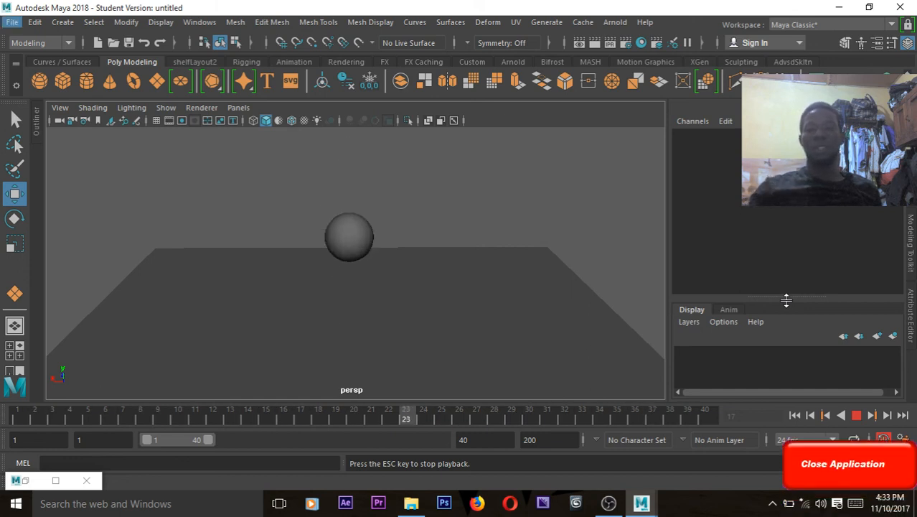
pyautogui.click(589, 334)
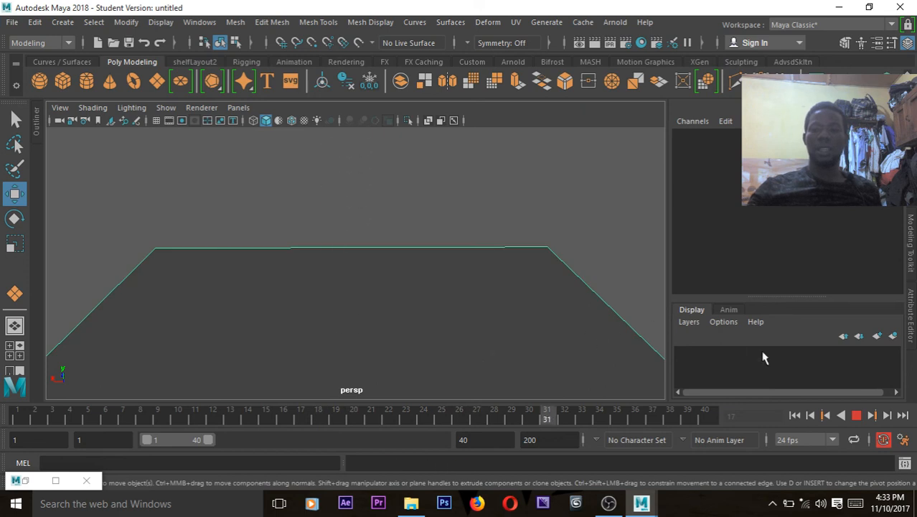
pyautogui.click(856, 417)
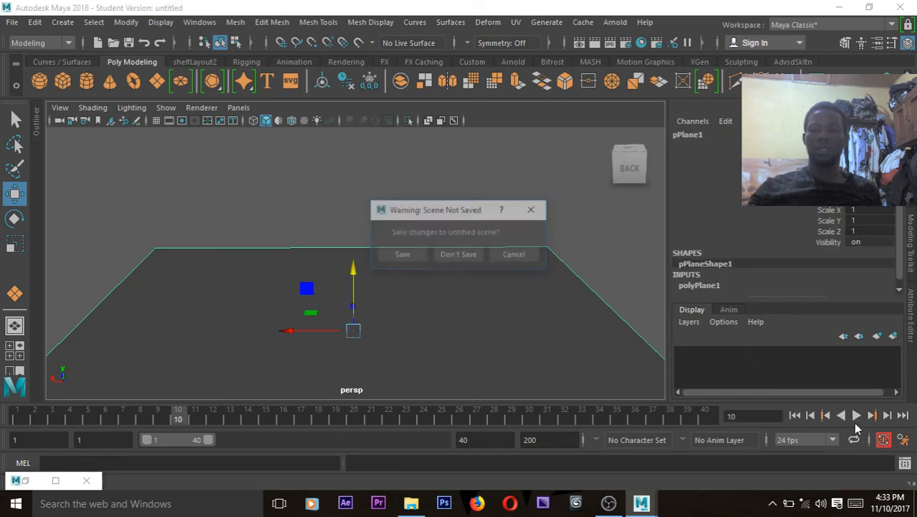
pyautogui.click(538, 255)
# - Examine the bounce from a low angle near the ground, scrubbing through frames 23 and 20 and back to frame 1
pyautogui.moveTo(442, 411)
pyautogui.mouseDown()
pyautogui.moveTo(130, 415)
pyautogui.moveTo(588, 424)
pyautogui.moveTo(76, 411)
pyautogui.moveTo(522, 420)
pyautogui.moveTo(108, 424)
pyautogui.moveTo(406, 420)
pyautogui.mouseUp()
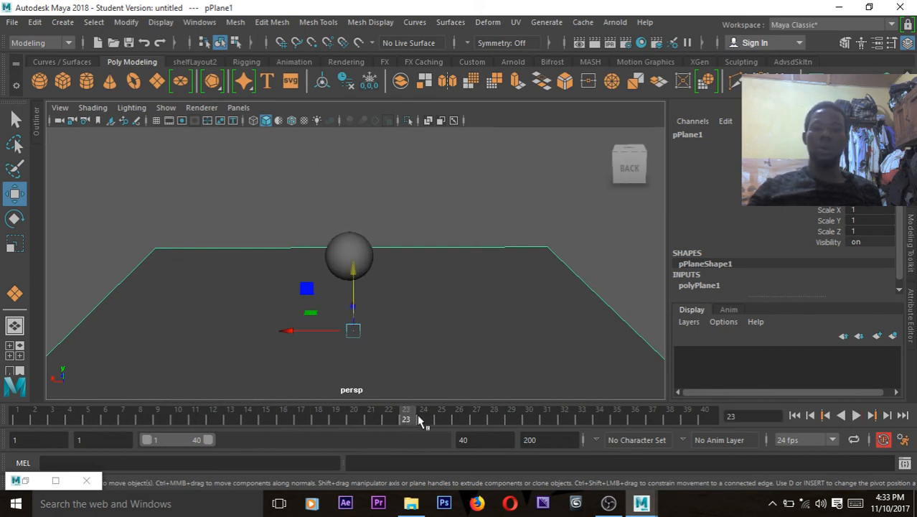
pyautogui.keyDown('alt'); pyautogui.moveTo(340, 372); pyautogui.dragTo(263, 243); pyautogui.keyUp('alt')
pyautogui.keyDown('alt'); pyautogui.moveTo(263, 243); pyautogui.dragTo(428, 417, button='right'); pyautogui.keyUp('alt')
pyautogui.hotkey('alt', 'v')
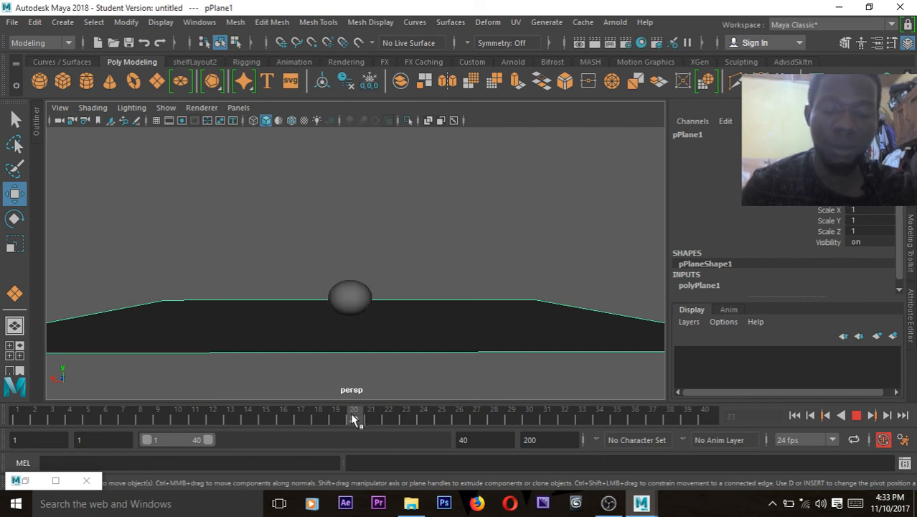
pyautogui.click(352, 418)
pyautogui.moveTo(357, 420); pyautogui.dragTo(2, 423)
pyautogui.hotkey('alt', 'v')
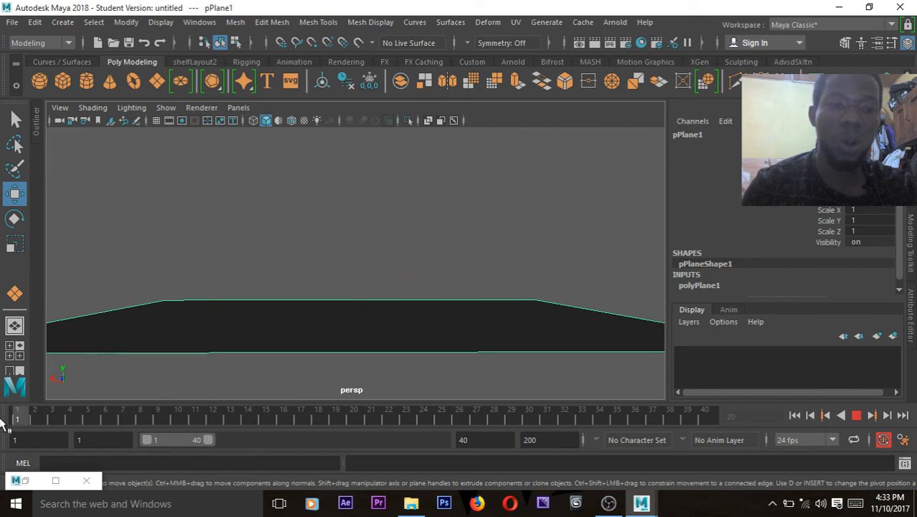
pyautogui.hotkey('alt', 'v')
# - At frame 1, select the soccer ball and stretch it vertically to a Scale Y of about 1.7
pyautogui.keyDown('alt'); pyautogui.moveTo(334, 254); pyautogui.dragTo(355, 247, button='right'); pyautogui.keyUp('alt')
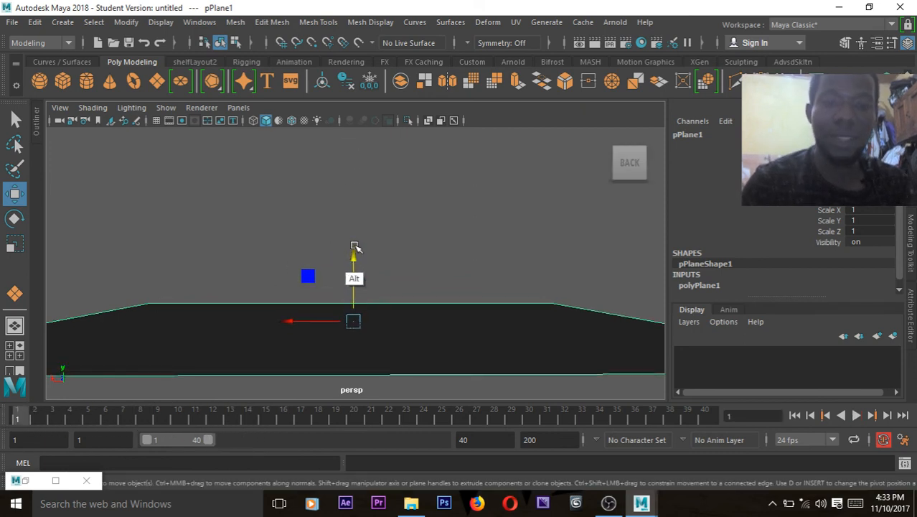
pyautogui.keyDown('alt'); pyautogui.moveTo(417, 198); pyautogui.dragTo(401, 293, button='right'); pyautogui.keyUp('alt')
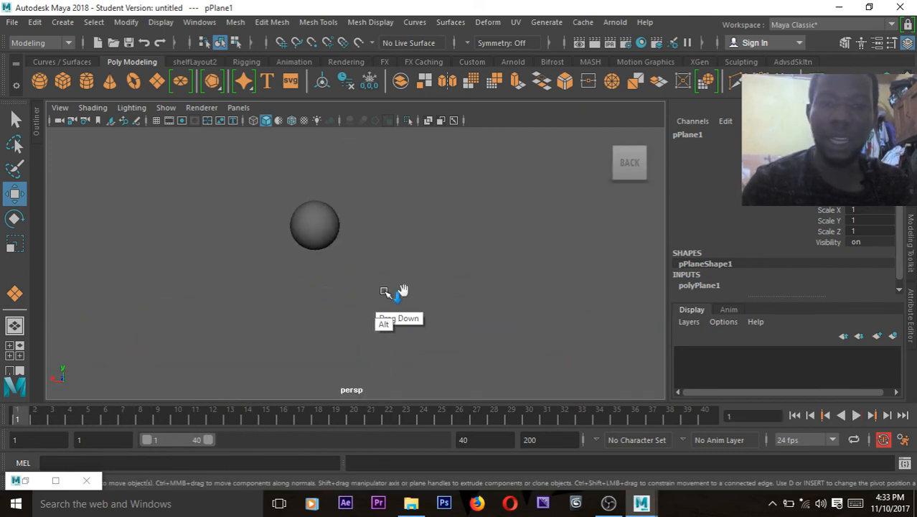
pyautogui.click(324, 239)
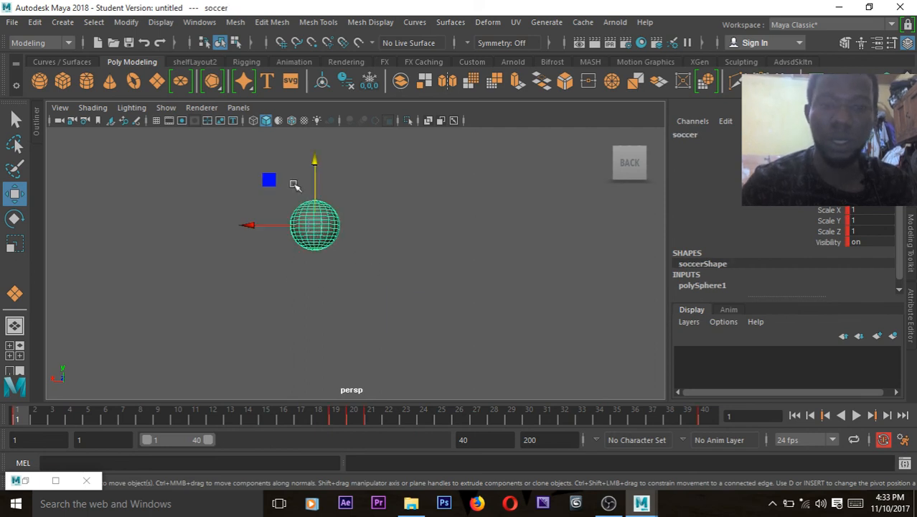
pyautogui.press('r')
pyautogui.moveTo(314, 164); pyautogui.dragTo(318, 120)
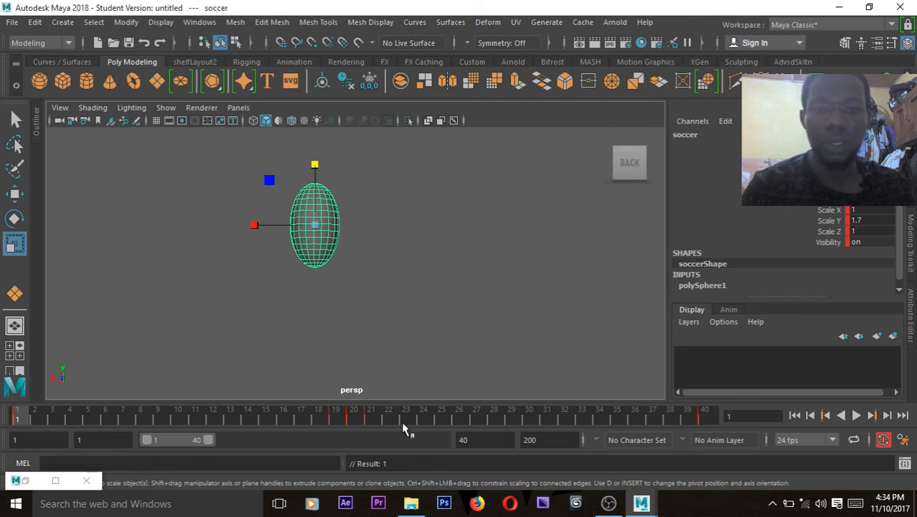
# - At frame 40, set the soccer ball's Scale Y to 1.7 and play the bounce from a wider view
pyautogui.click(707, 416)
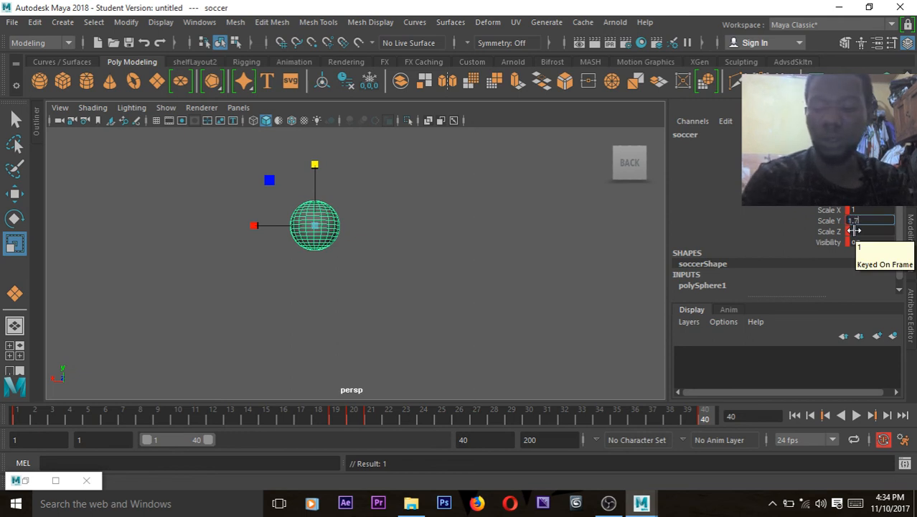
pyautogui.press('Return')
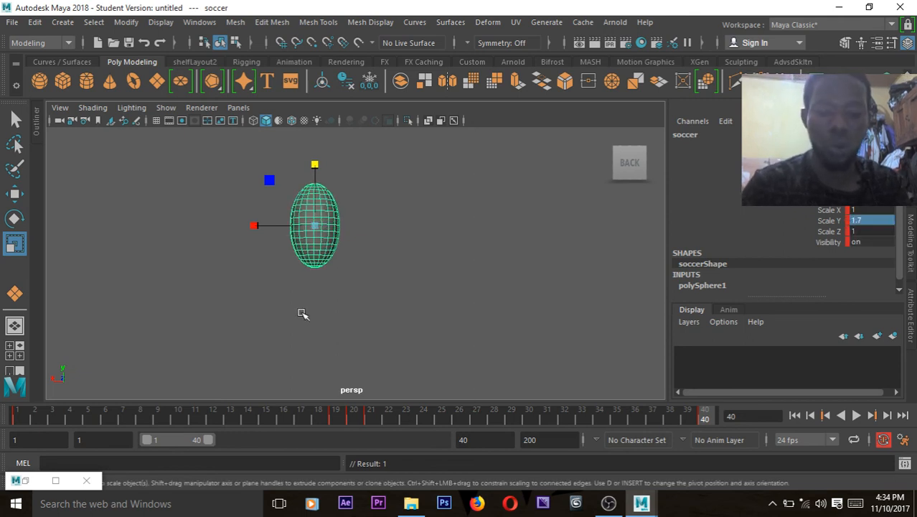
pyautogui.keyDown('alt'); pyautogui.moveTo(291, 297); pyautogui.dragTo(186, 264, button='right'); pyautogui.keyUp('alt')
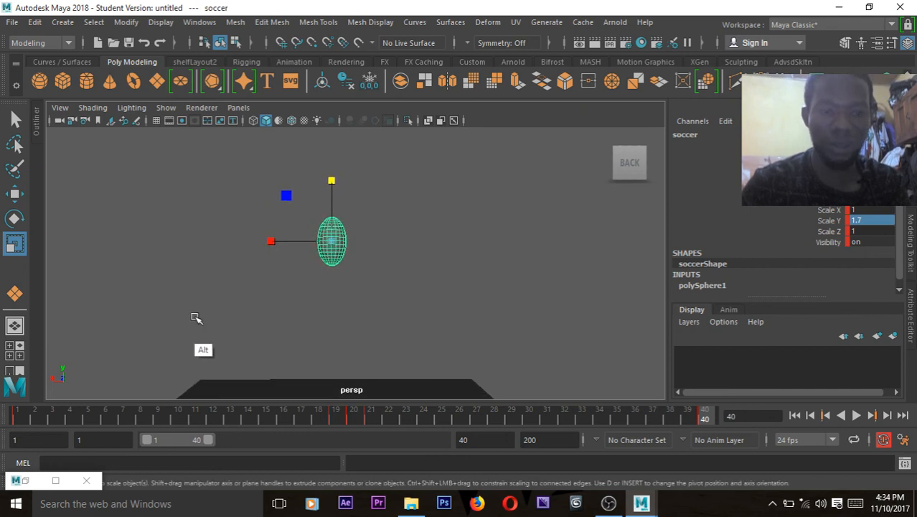
pyautogui.keyDown('alt'); pyautogui.moveTo(399, 320); pyautogui.dragTo(340, 317, button='right'); pyautogui.keyUp('alt')
pyautogui.click(857, 414)
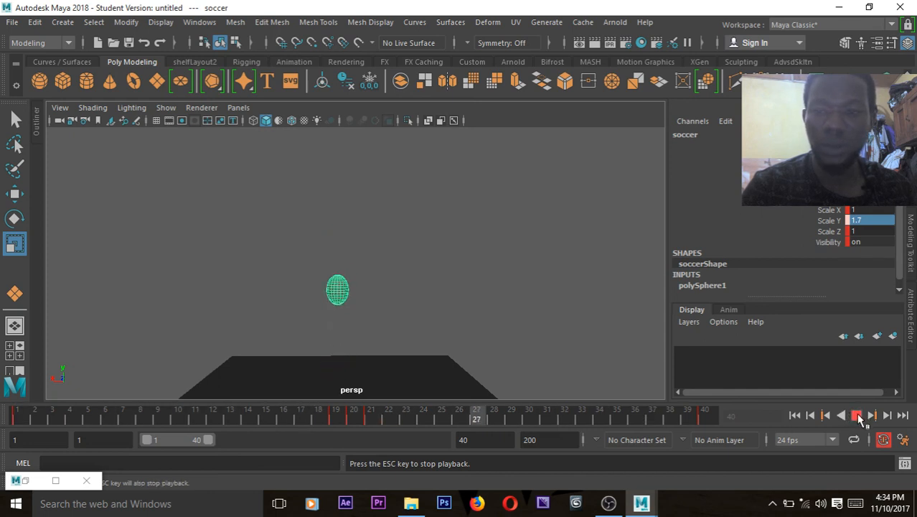
pyautogui.click(858, 415)
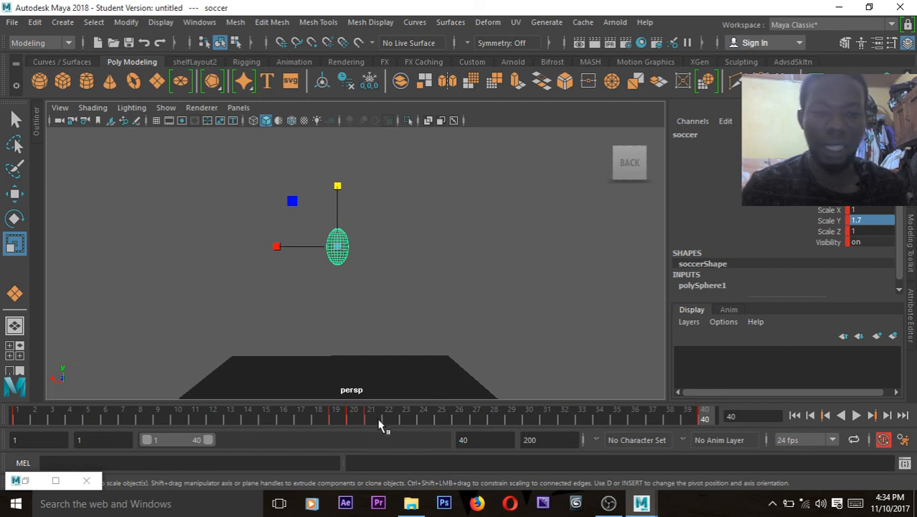
# - Delete the soccer ball's keys at frames 21 and 19
pyautogui.keyDown('shift'); pyautogui.click(371, 419); pyautogui.keyUp('shift')
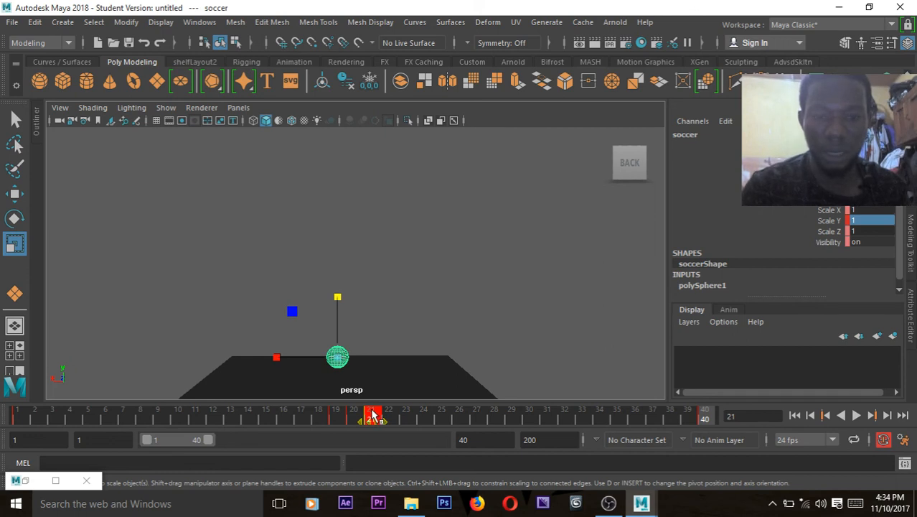
pyautogui.rightClick(373, 414)
pyautogui.click(440, 243)
pyautogui.rightClick(441, 248)
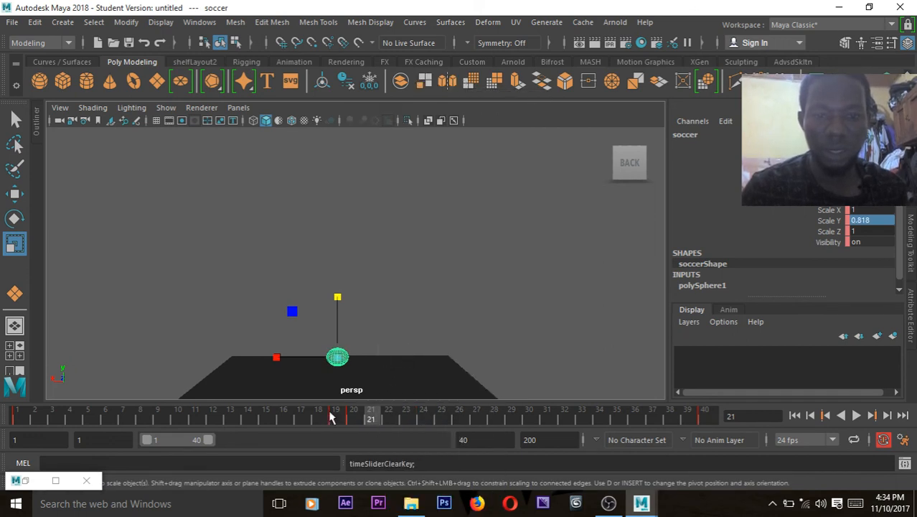
pyautogui.click(332, 417)
pyautogui.rightClick(335, 420)
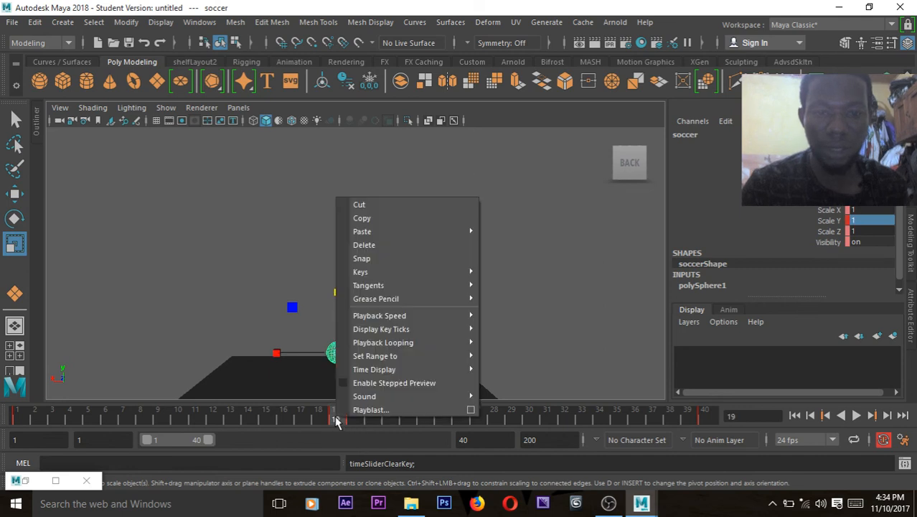
pyautogui.click(402, 249)
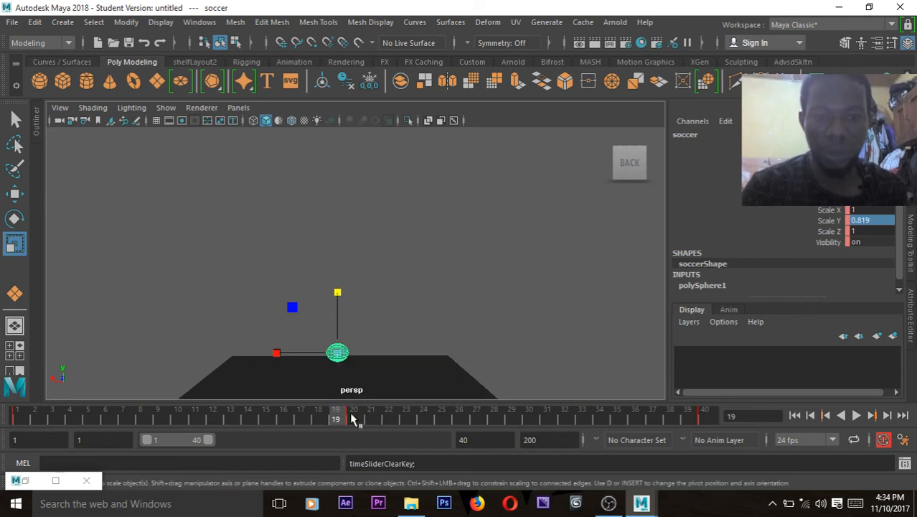
pyautogui.rightClick(350, 415)
pyautogui.click(449, 226)
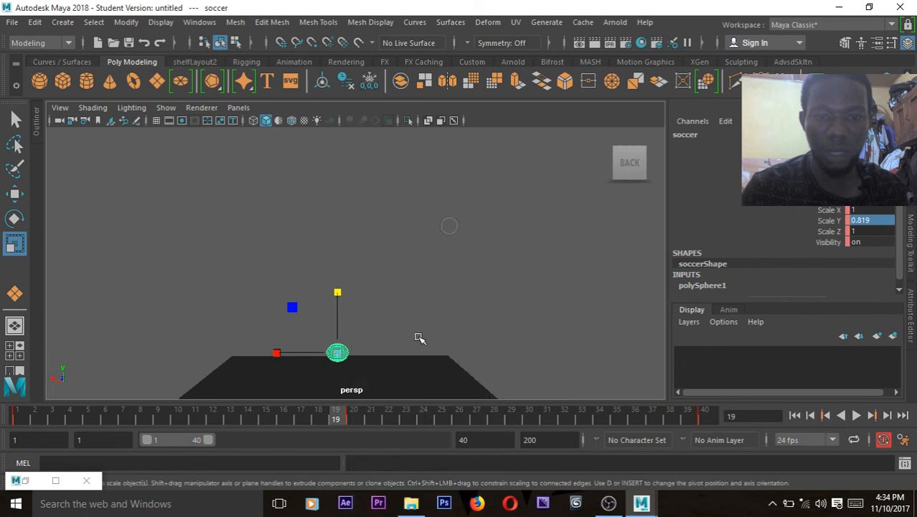
# - At frame 20, select the soccer ball and squash it vertically to a Scale Y of about 0.59
pyautogui.click(356, 414)
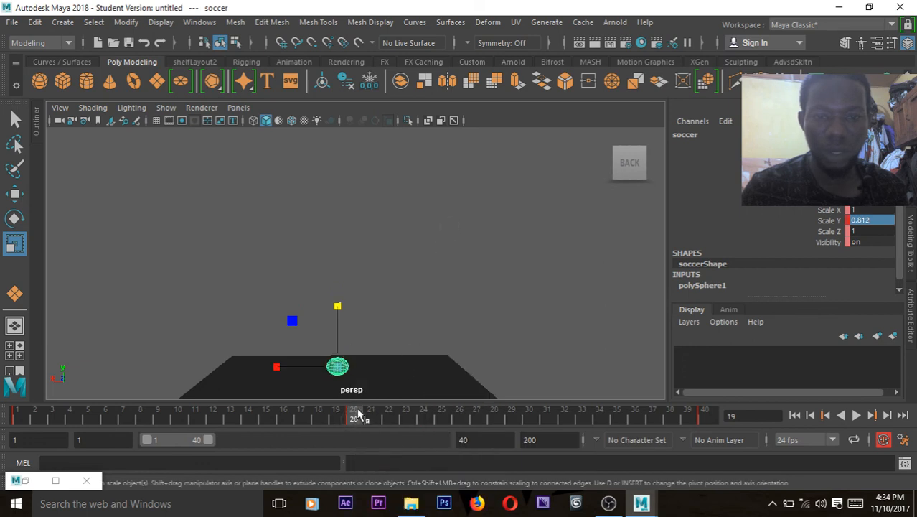
pyautogui.click(339, 307)
pyautogui.click(386, 297)
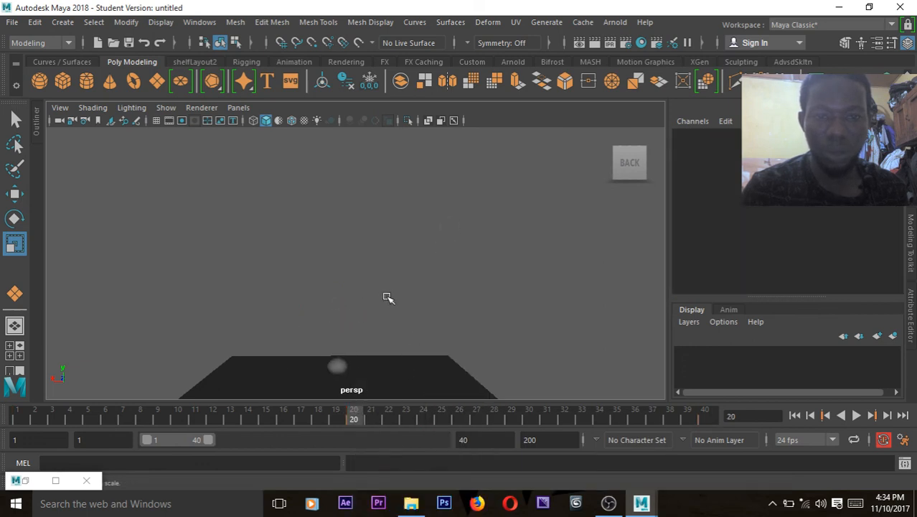
pyautogui.click(336, 368)
pyautogui.moveTo(338, 307); pyautogui.dragTo(339, 326)
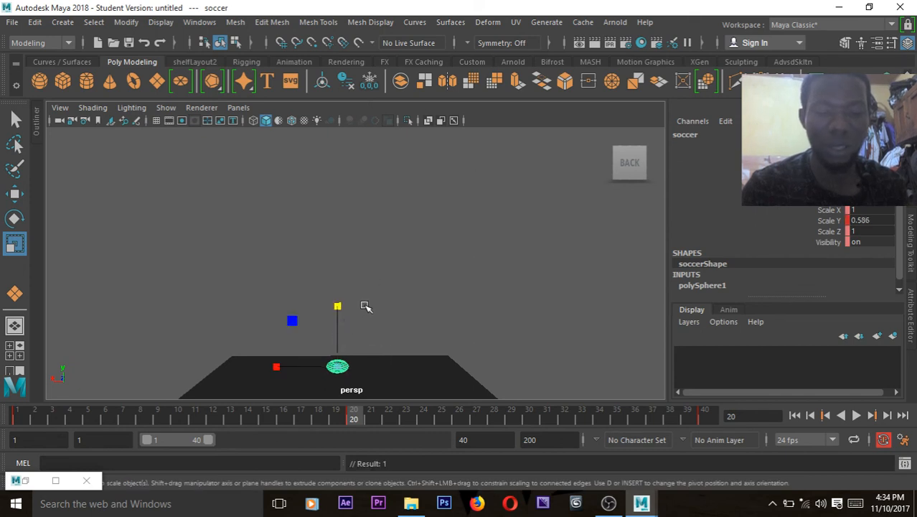
# - At frame 20, move the squashed ball down until it touches the ground plane, adjusting its height while looking from below
pyautogui.press('f')
pyautogui.keyDown('alt'); pyautogui.moveTo(364, 305); pyautogui.dragTo(366, 369); pyautogui.keyUp('alt')
pyautogui.keyDown('alt'); pyautogui.moveTo(358, 336); pyautogui.dragTo(323, 296, button='right'); pyautogui.keyUp('alt')
pyautogui.keyDown('alt'); pyautogui.moveTo(365, 312); pyautogui.dragTo(370, 256, button='middle'); pyautogui.keyUp('alt')
pyautogui.keyDown('alt'); pyautogui.moveTo(344, 267); pyautogui.dragTo(252, 245, button='right'); pyautogui.keyUp('alt')
pyautogui.keyDown('alt'); pyautogui.moveTo(340, 280); pyautogui.dragTo(290, 295); pyautogui.keyUp('alt')
pyautogui.press('w')
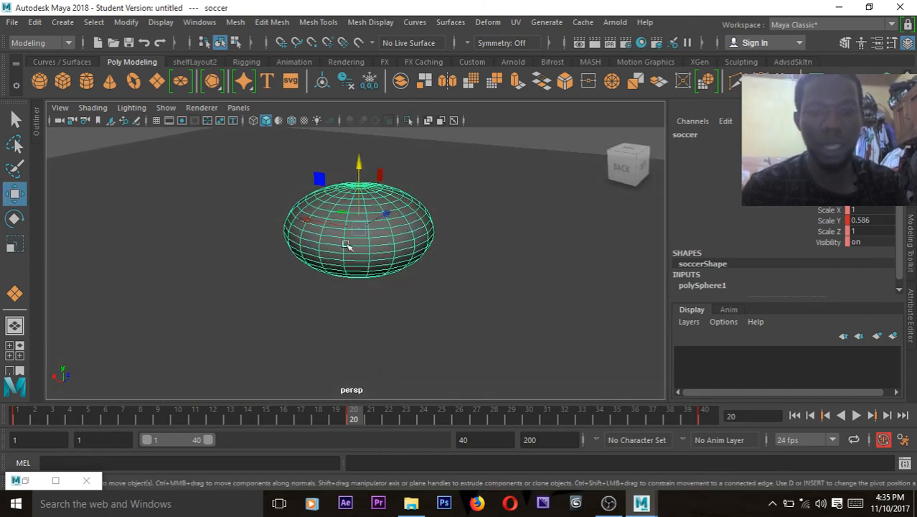
pyautogui.moveTo(358, 161); pyautogui.dragTo(362, 190)
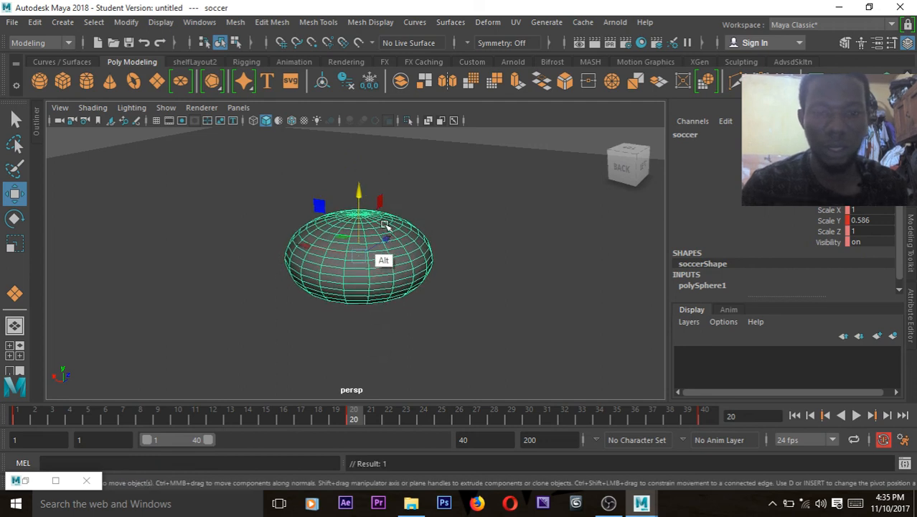
pyautogui.hotkey('alt', 'b')
pyautogui.keyDown('alt'); pyautogui.moveTo(393, 282); pyautogui.dragTo(395, 303); pyautogui.keyUp('alt')
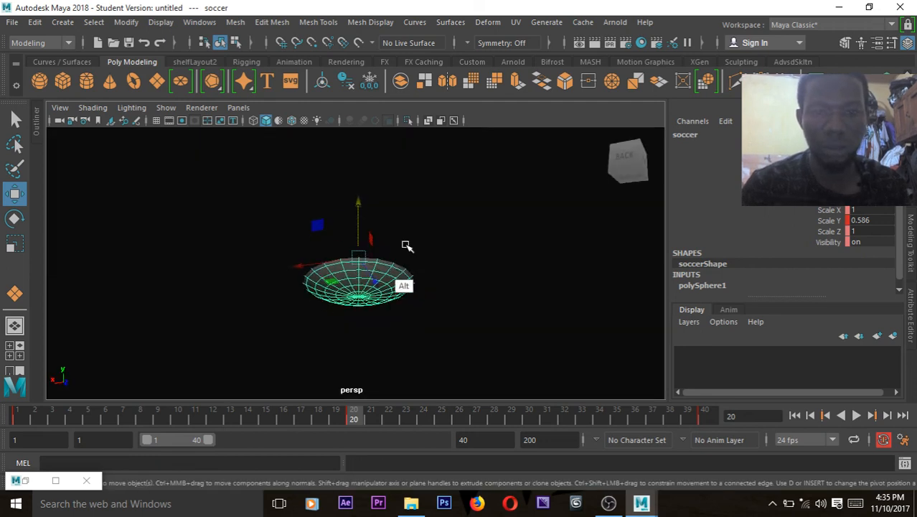
pyautogui.moveTo(362, 199); pyautogui.dragTo(366, 187)
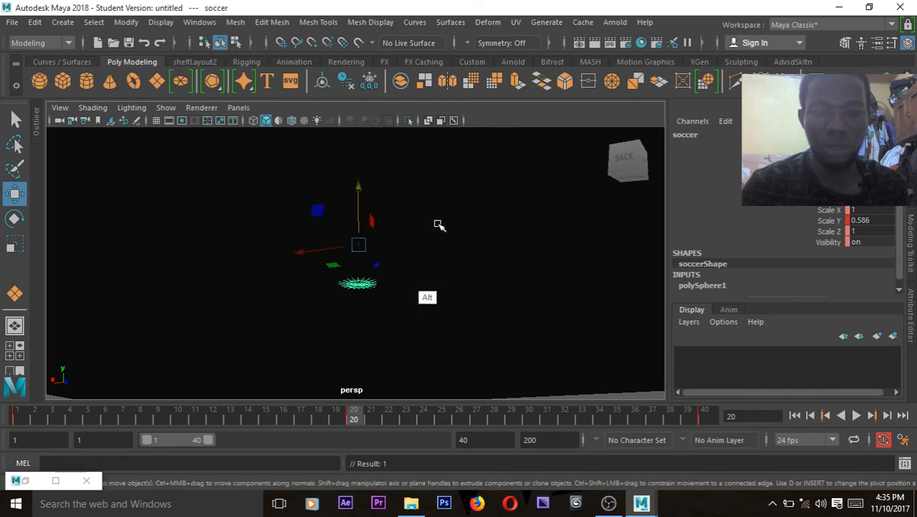
pyautogui.hotkey('alt', 'b')
# - Play the bounce from a low, more distant side view of the ground plane and stop the playback
pyautogui.keyDown('alt'); pyautogui.moveTo(439, 226); pyautogui.dragTo(440, 286); pyautogui.keyUp('alt')
pyautogui.keyDown('alt'); pyautogui.moveTo(173, 238); pyautogui.dragTo(80, 164, button='right'); pyautogui.keyUp('alt')
pyautogui.keyDown('alt'); pyautogui.moveTo(356, 276); pyautogui.dragTo(177, 231, button='right'); pyautogui.keyUp('alt')
pyautogui.keyDown('alt'); pyautogui.moveTo(296, 281); pyautogui.dragTo(309, 248); pyautogui.keyUp('alt')
pyautogui.click(856, 415)
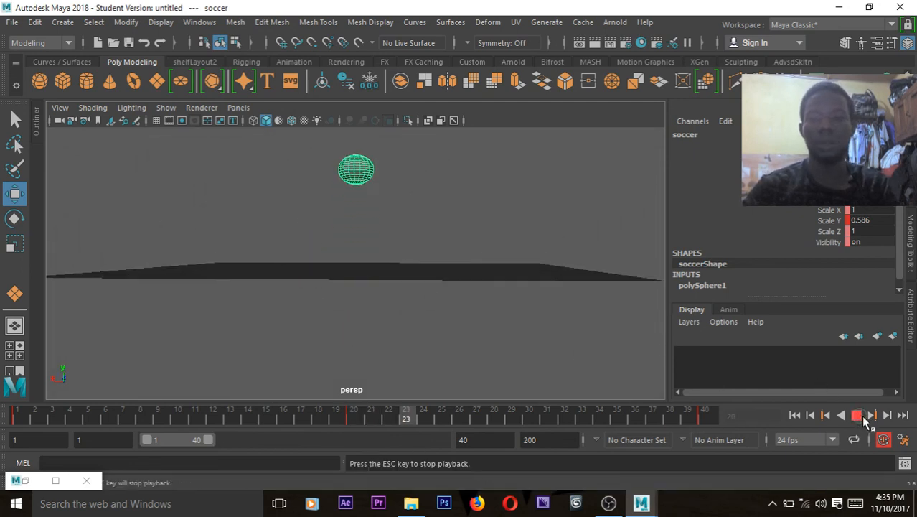
pyautogui.keyDown('alt'); pyautogui.moveTo(564, 349); pyautogui.dragTo(385, 272, button='right'); pyautogui.keyUp('alt')
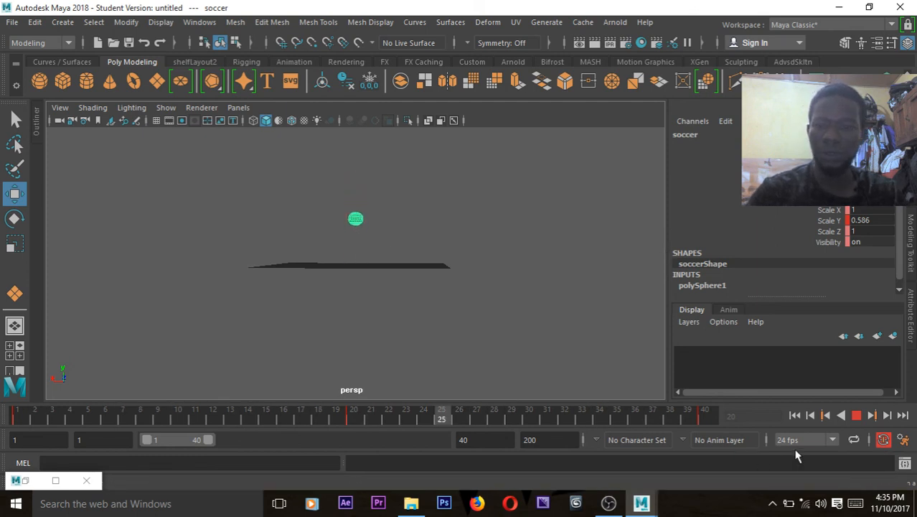
pyautogui.click(861, 417)
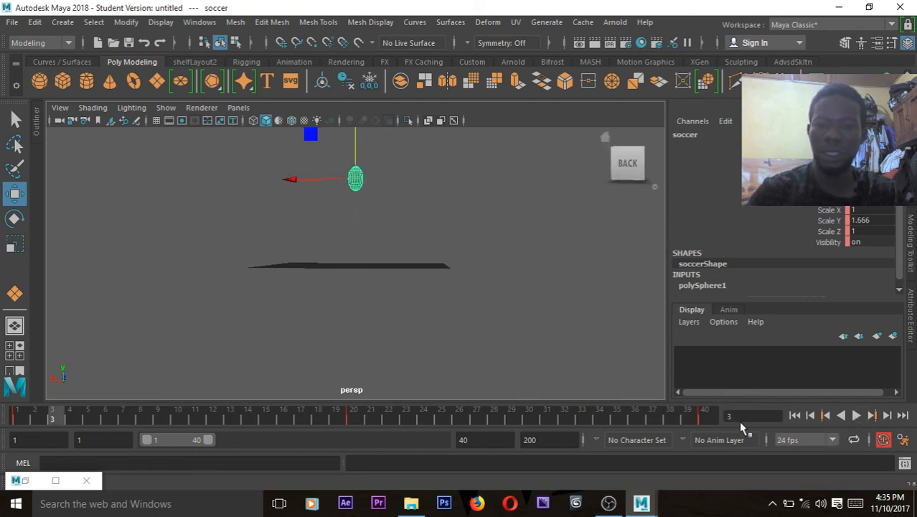
# - Set the soccer ball's Scale Y to 1 at frames 21 and 19, and play the bounce
pyautogui.click(368, 421)
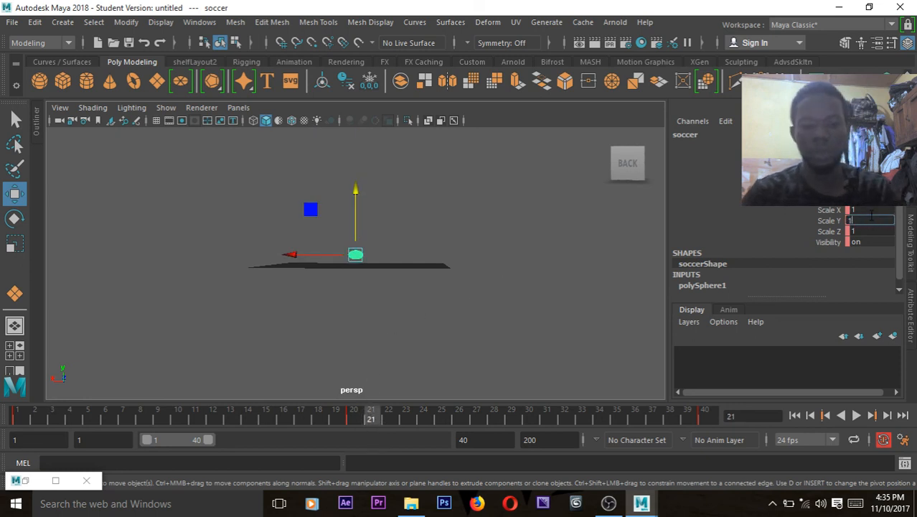
pyautogui.press('Return')
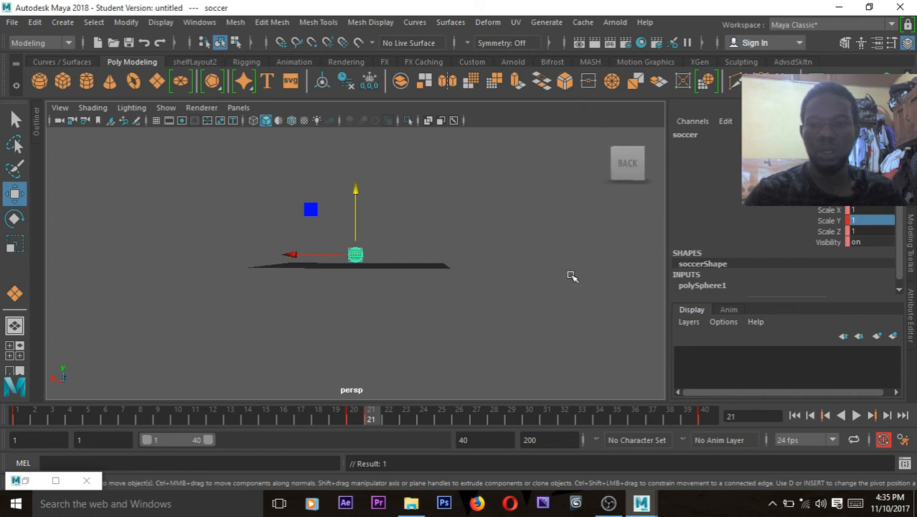
pyautogui.click(335, 420)
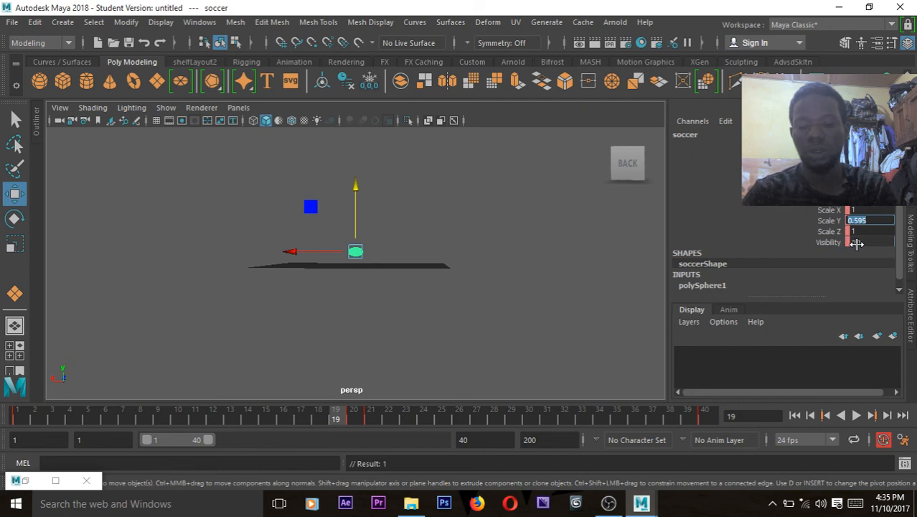
pyautogui.press('Return')
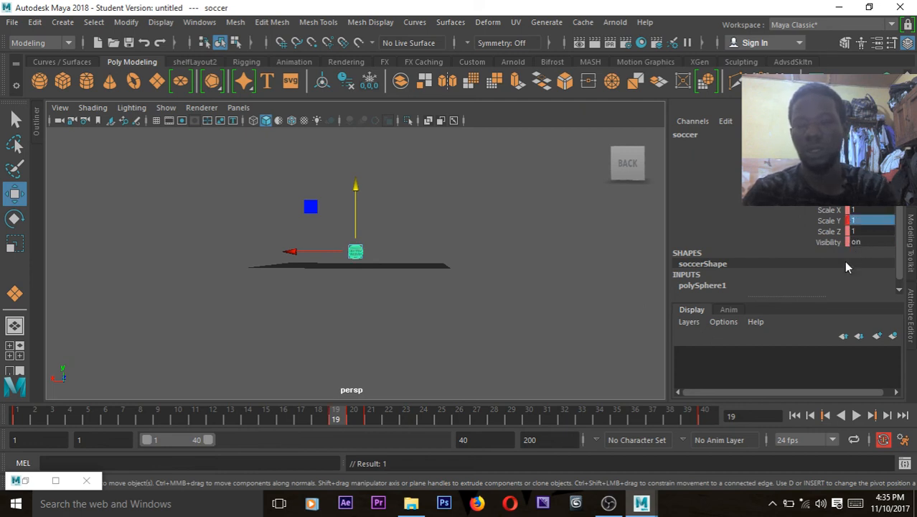
pyautogui.click(856, 416)
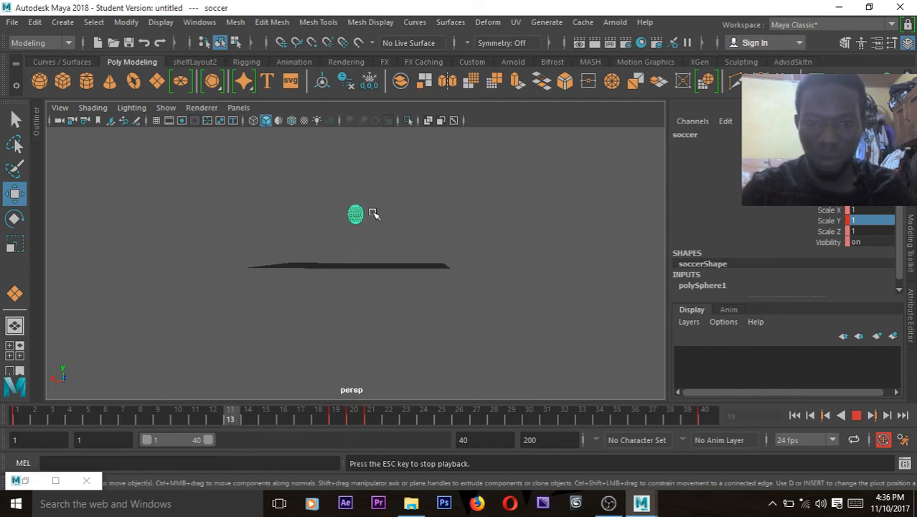
pyautogui.click(856, 415)
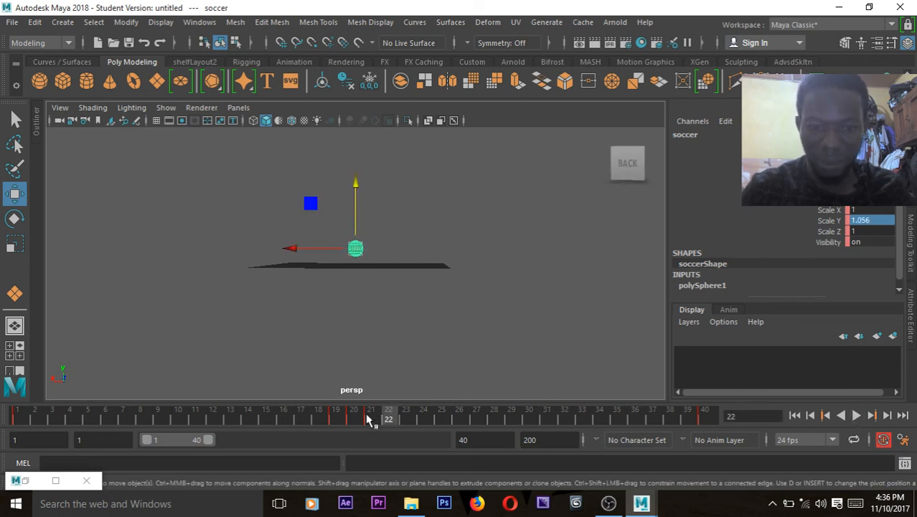
# - At frame 25, stretch the soccer ball vertically to a Scale Y of about 1.5
pyautogui.click(372, 419)
pyautogui.moveTo(388, 422); pyautogui.dragTo(442, 426)
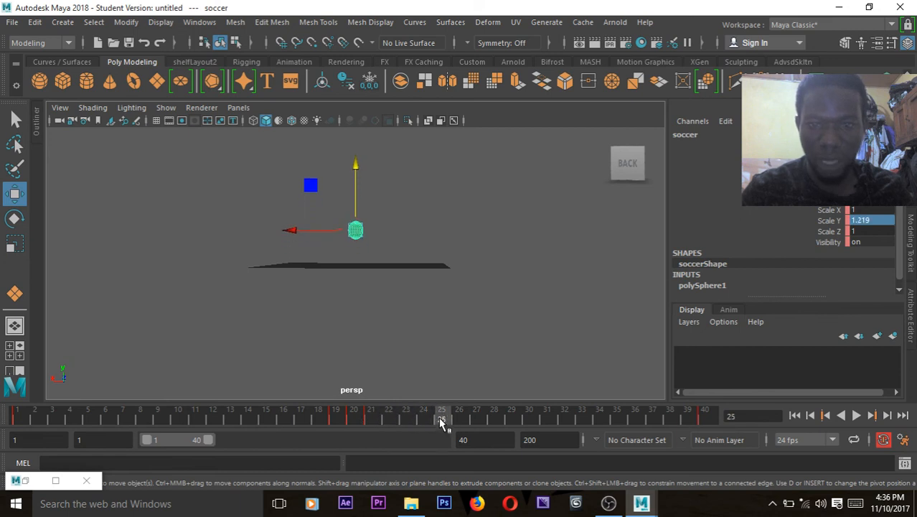
pyautogui.press('r')
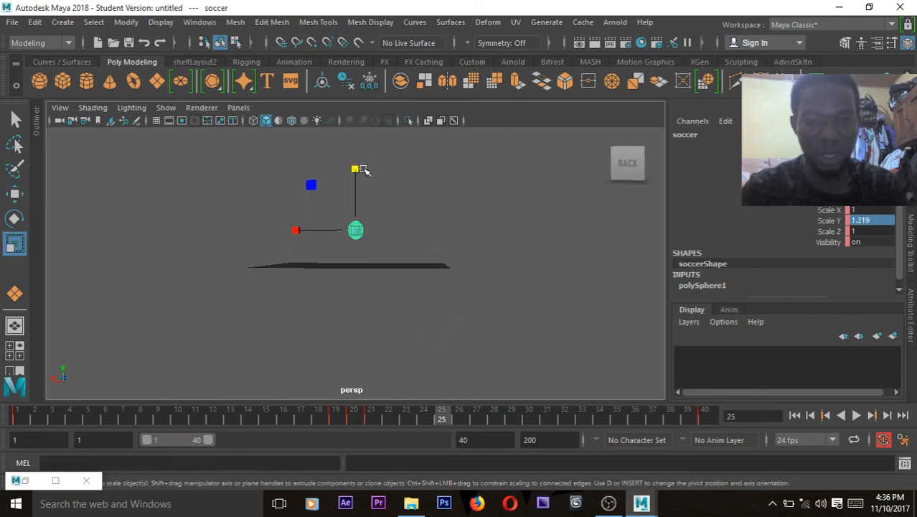
pyautogui.moveTo(356, 169); pyautogui.dragTo(356, 158)
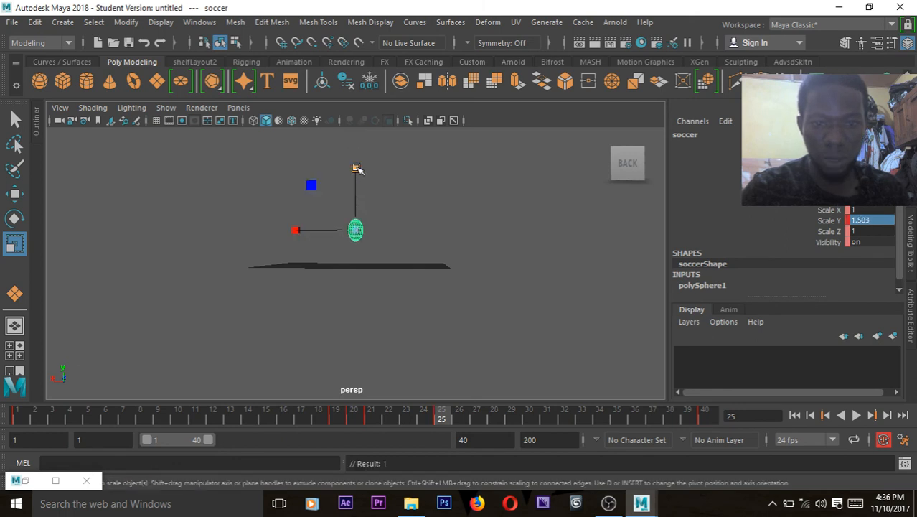
# - At frame 14, stretch the soccer ball vertically to a Scale Y of about 1.73
pyautogui.click(319, 419)
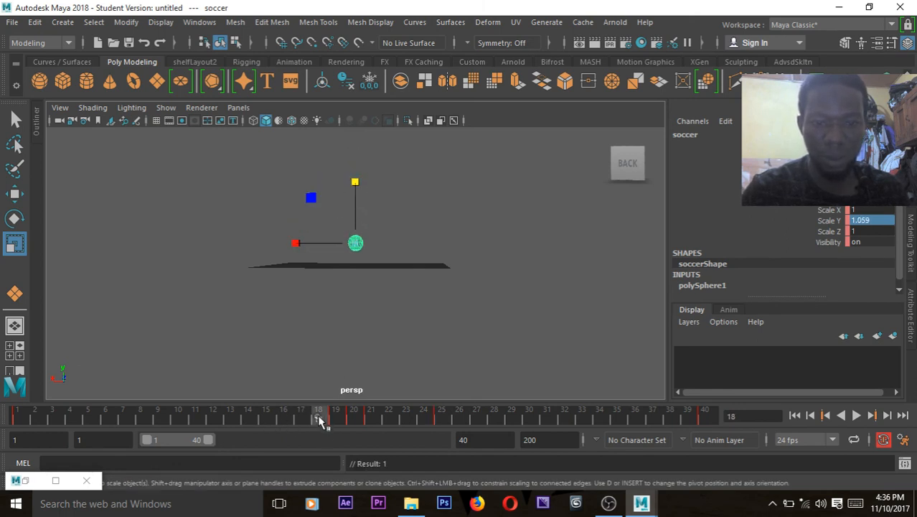
pyautogui.moveTo(297, 420); pyautogui.dragTo(266, 418)
pyautogui.click(244, 421)
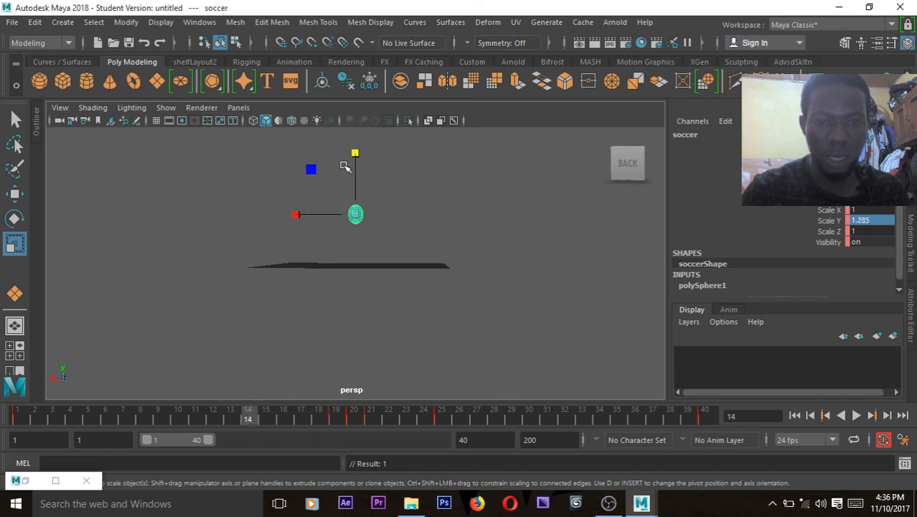
pyautogui.moveTo(354, 155); pyautogui.dragTo(355, 131)
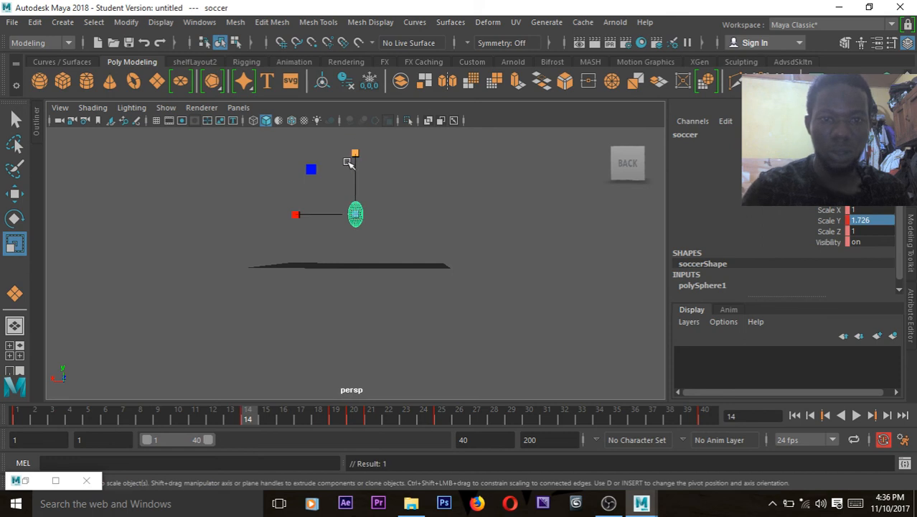
# - Play the bounce with the ball deselected and examine it from a closer, higher angle above the ground plane
pyautogui.click(856, 415)
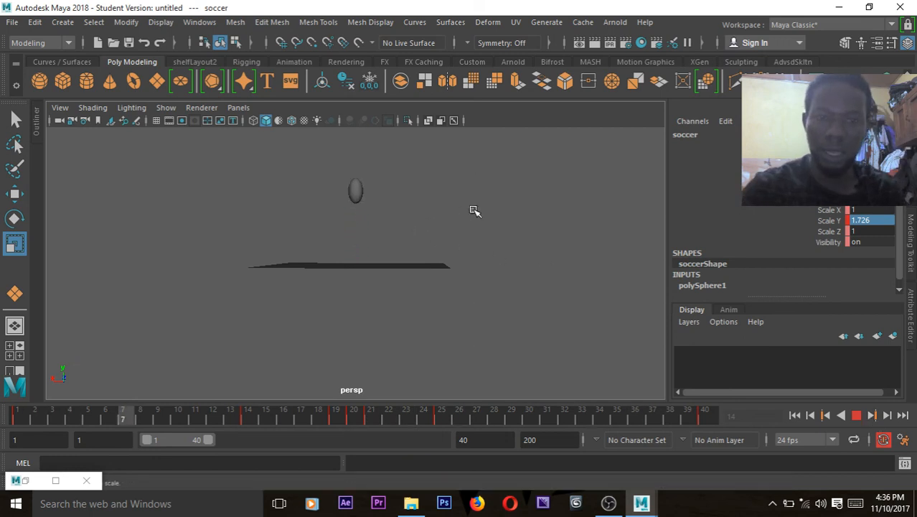
pyautogui.keyDown('alt'); pyautogui.moveTo(521, 250); pyautogui.dragTo(520, 290); pyautogui.keyUp('alt')
pyautogui.keyDown('alt'); pyautogui.moveTo(501, 284); pyautogui.dragTo(629, 306, button='right'); pyautogui.keyUp('alt')
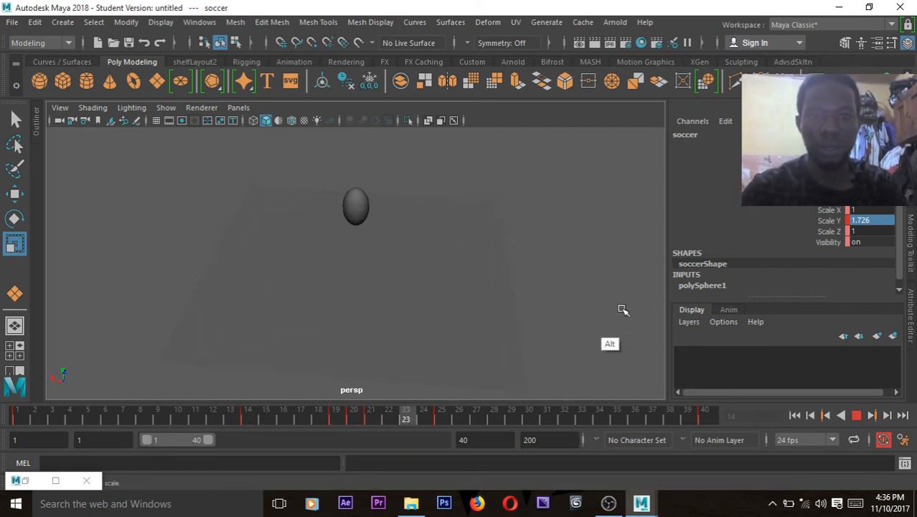
pyautogui.keyDown('alt'); pyautogui.moveTo(532, 287); pyautogui.dragTo(539, 272); pyautogui.keyUp('alt')
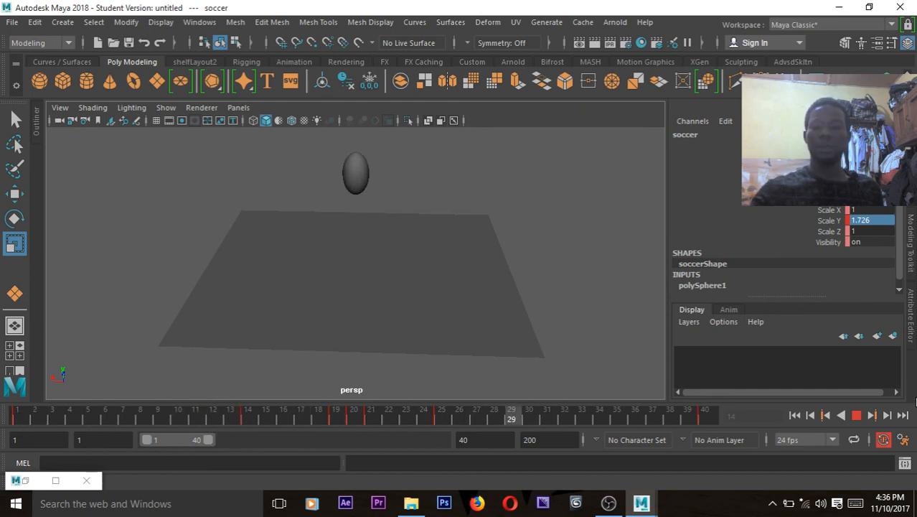
# - Stop playback and review the soccer ball's keyed poses at frames 1, 40, 20, 21, 19, 14 and 25
pyautogui.click(857, 416)
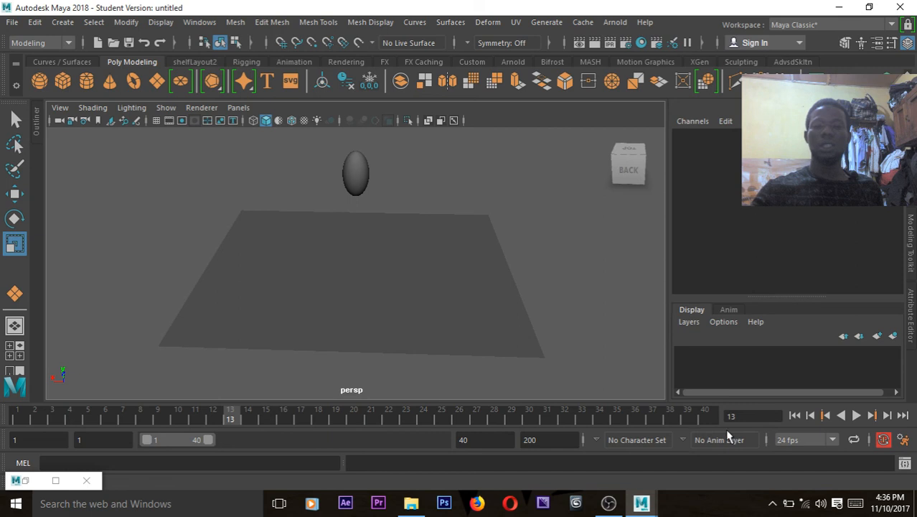
pyautogui.click(354, 173)
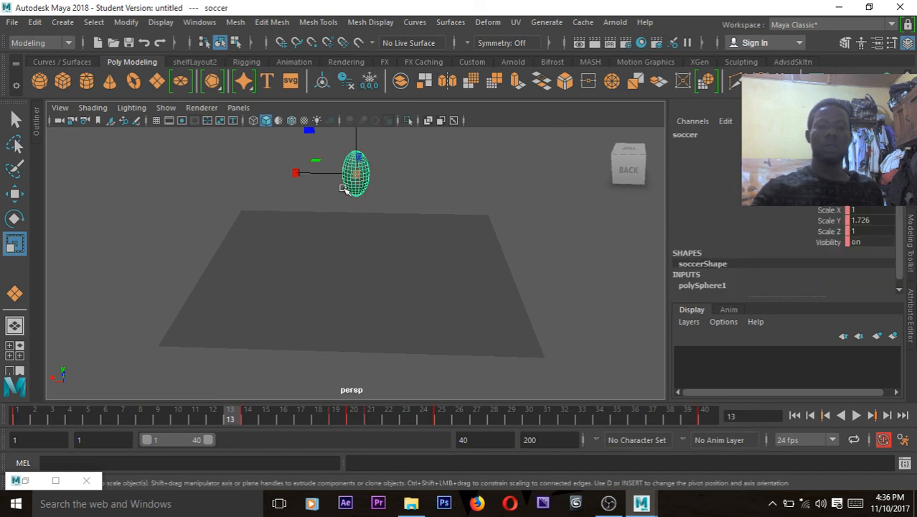
pyautogui.click(19, 417)
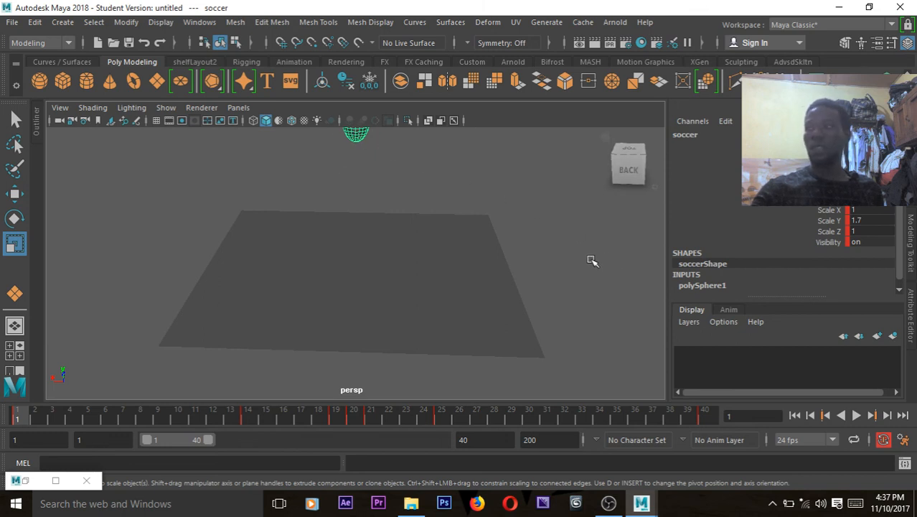
pyautogui.click(707, 417)
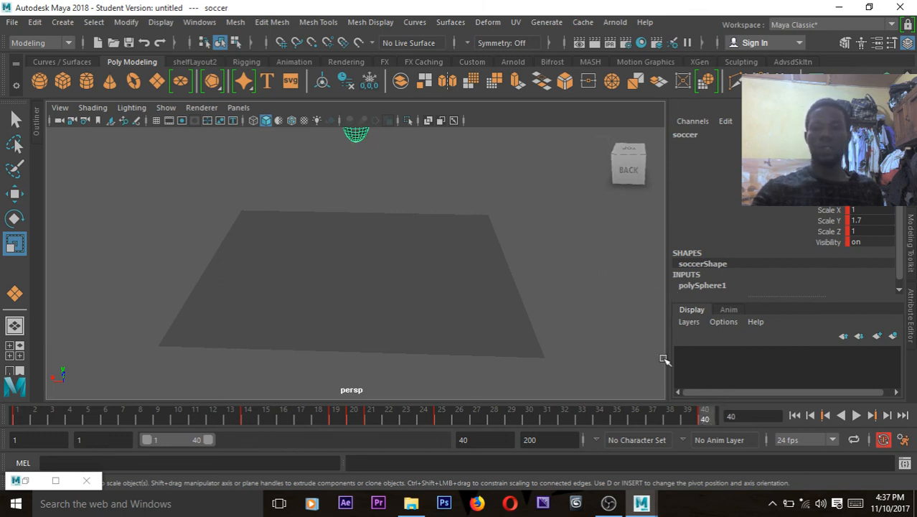
pyautogui.click(352, 415)
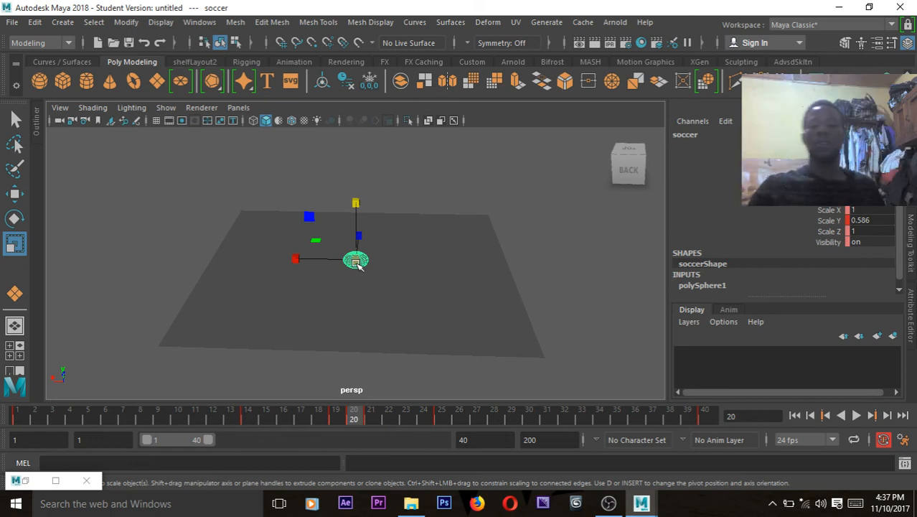
pyautogui.click(378, 419)
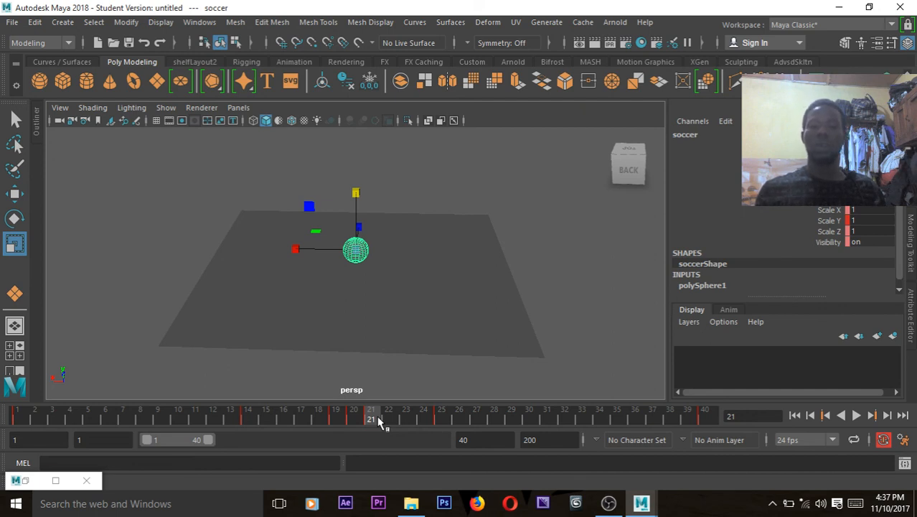
pyautogui.click(335, 421)
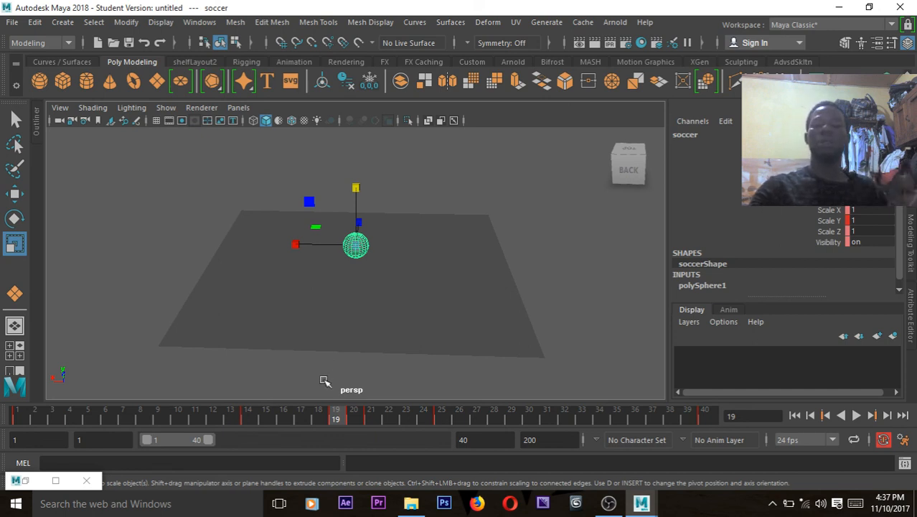
pyautogui.click(246, 420)
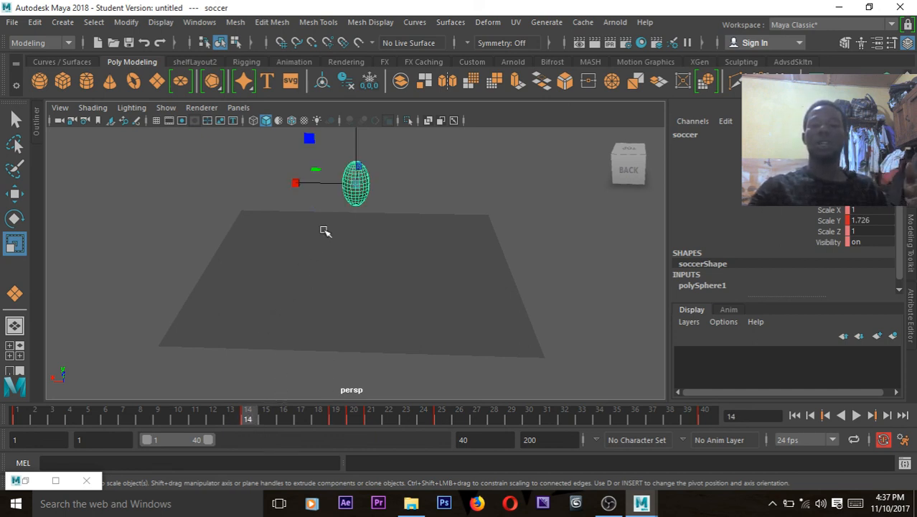
pyautogui.click(503, 388)
pyautogui.click(445, 416)
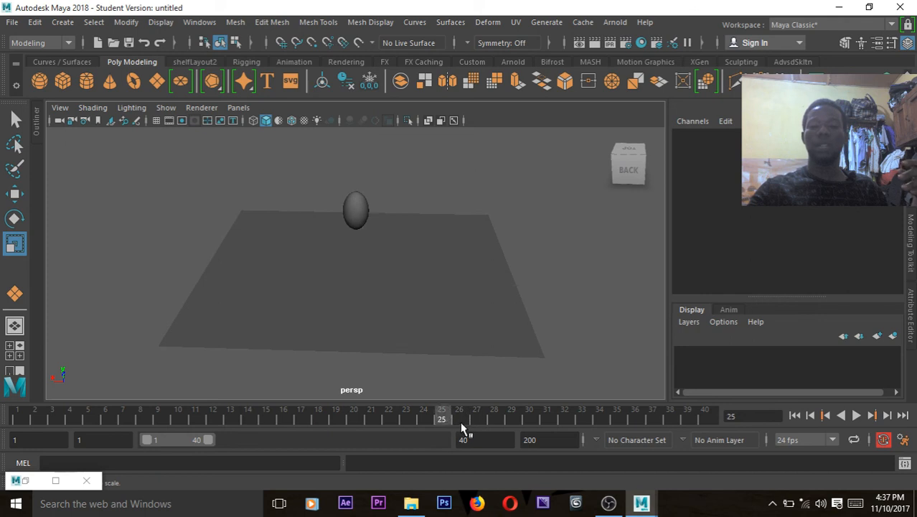
pyautogui.click(358, 217)
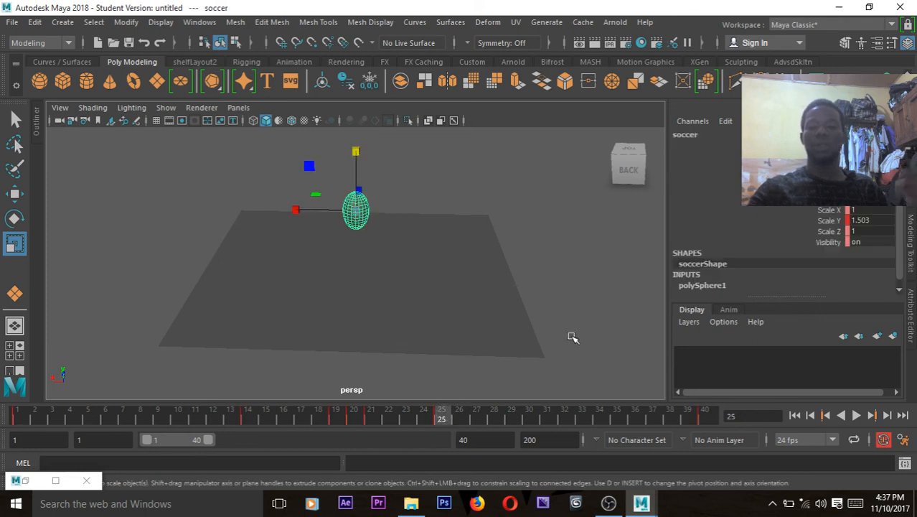
# - Play the finished bounce and examine it from farther away with the whole ground plane in view
pyautogui.keyDown('alt'); pyautogui.moveTo(355, 308); pyautogui.dragTo(193, 287, button='right'); pyautogui.keyUp('alt')
pyautogui.keyDown('alt'); pyautogui.moveTo(194, 286); pyautogui.dragTo(220, 286); pyautogui.keyUp('alt')
pyautogui.click(856, 415)
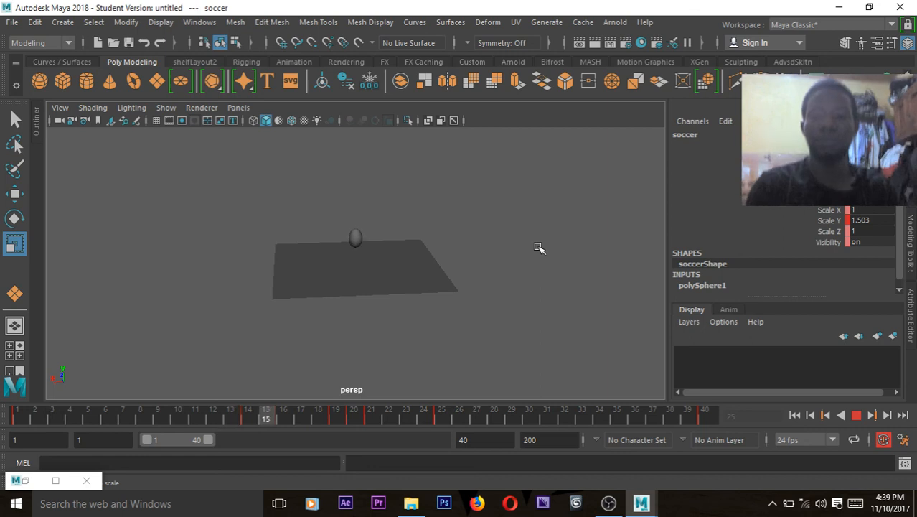
pyautogui.click(609, 503)
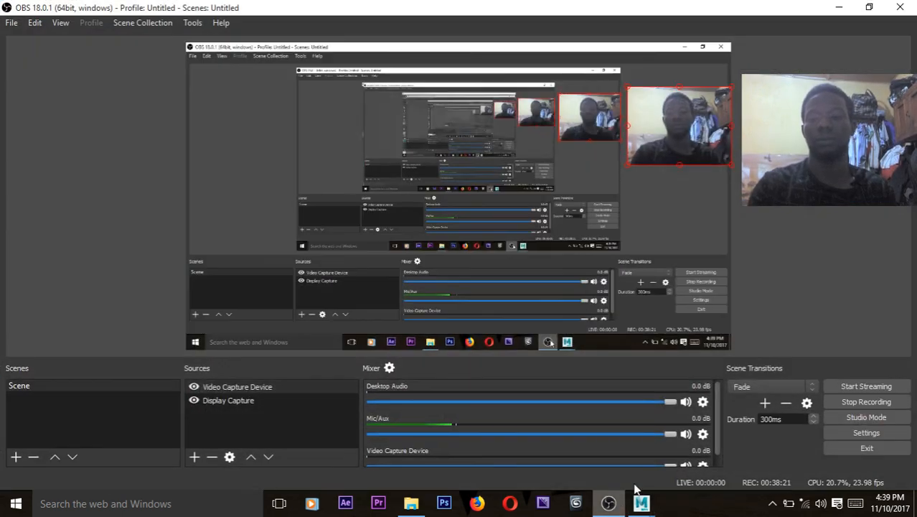